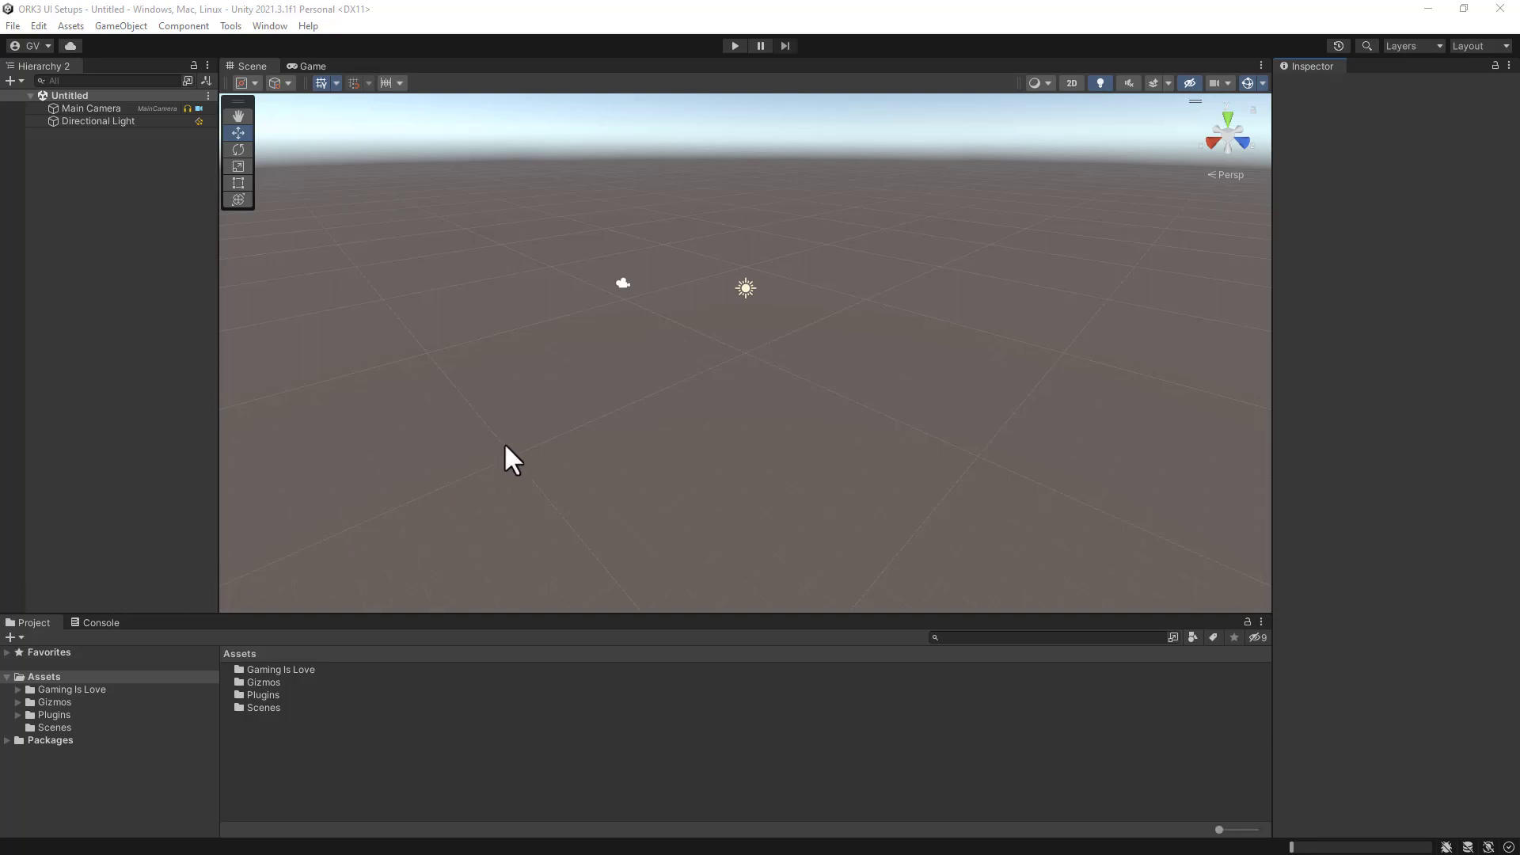
Open the single-window Makinom editor and move its window clear of the Hierarchy list
click(277, 26)
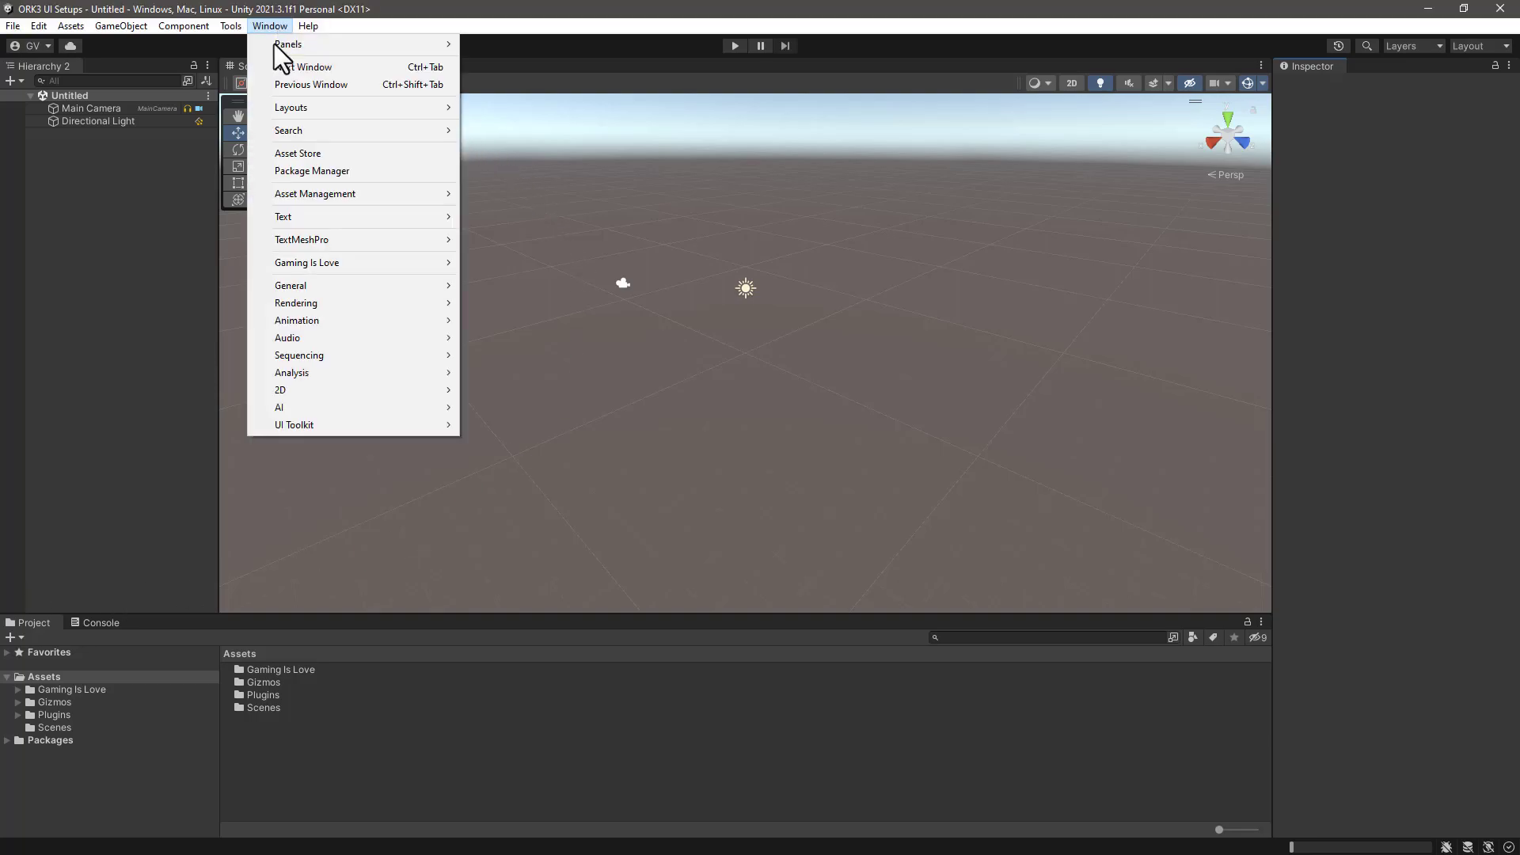
mouse_move(264, 264)
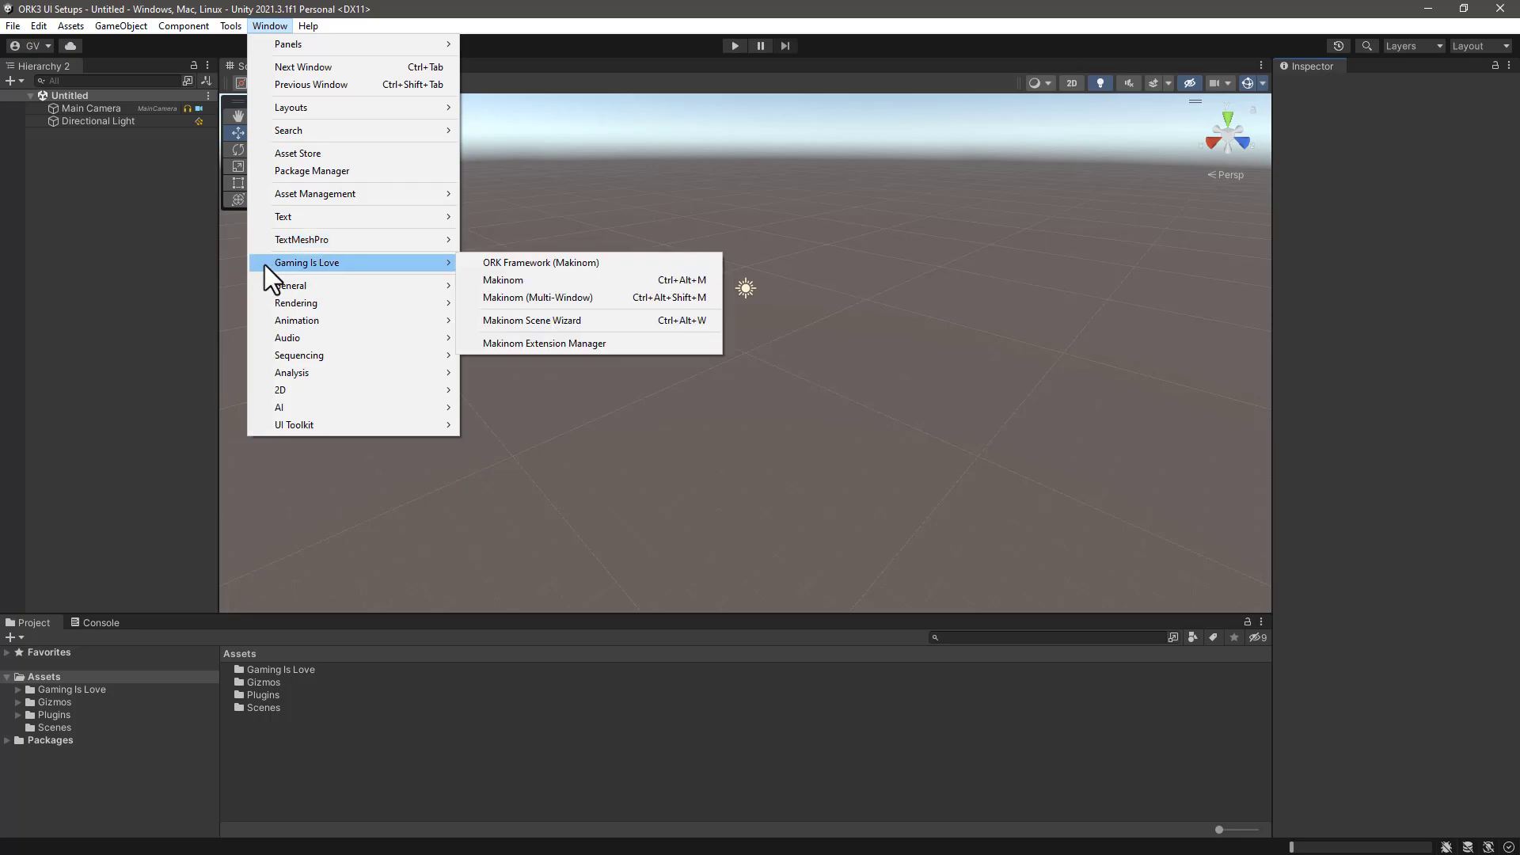
click(515, 280)
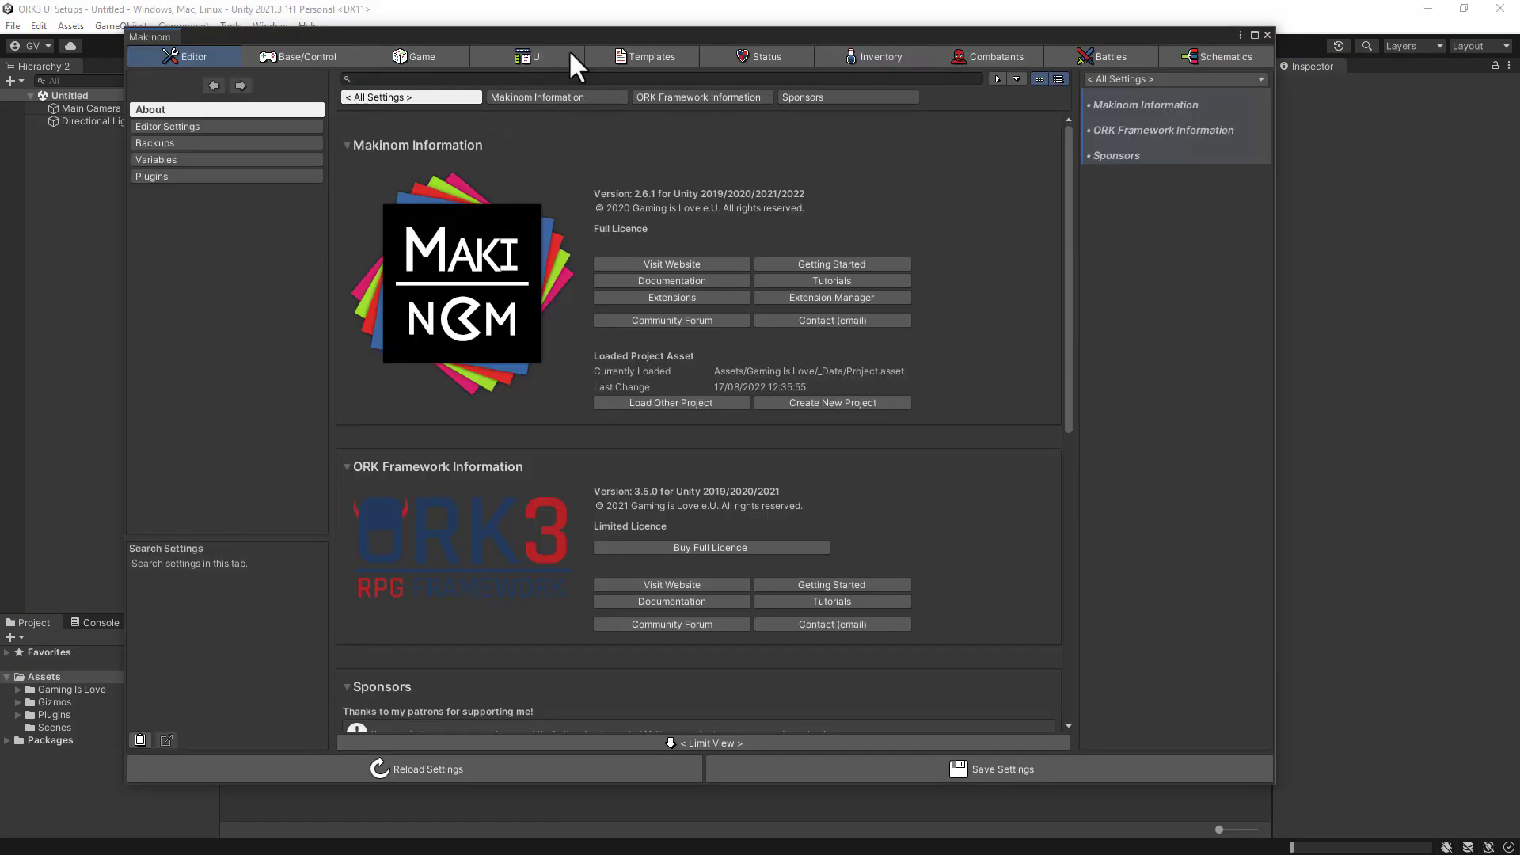
drag(602, 33, 662, 25)
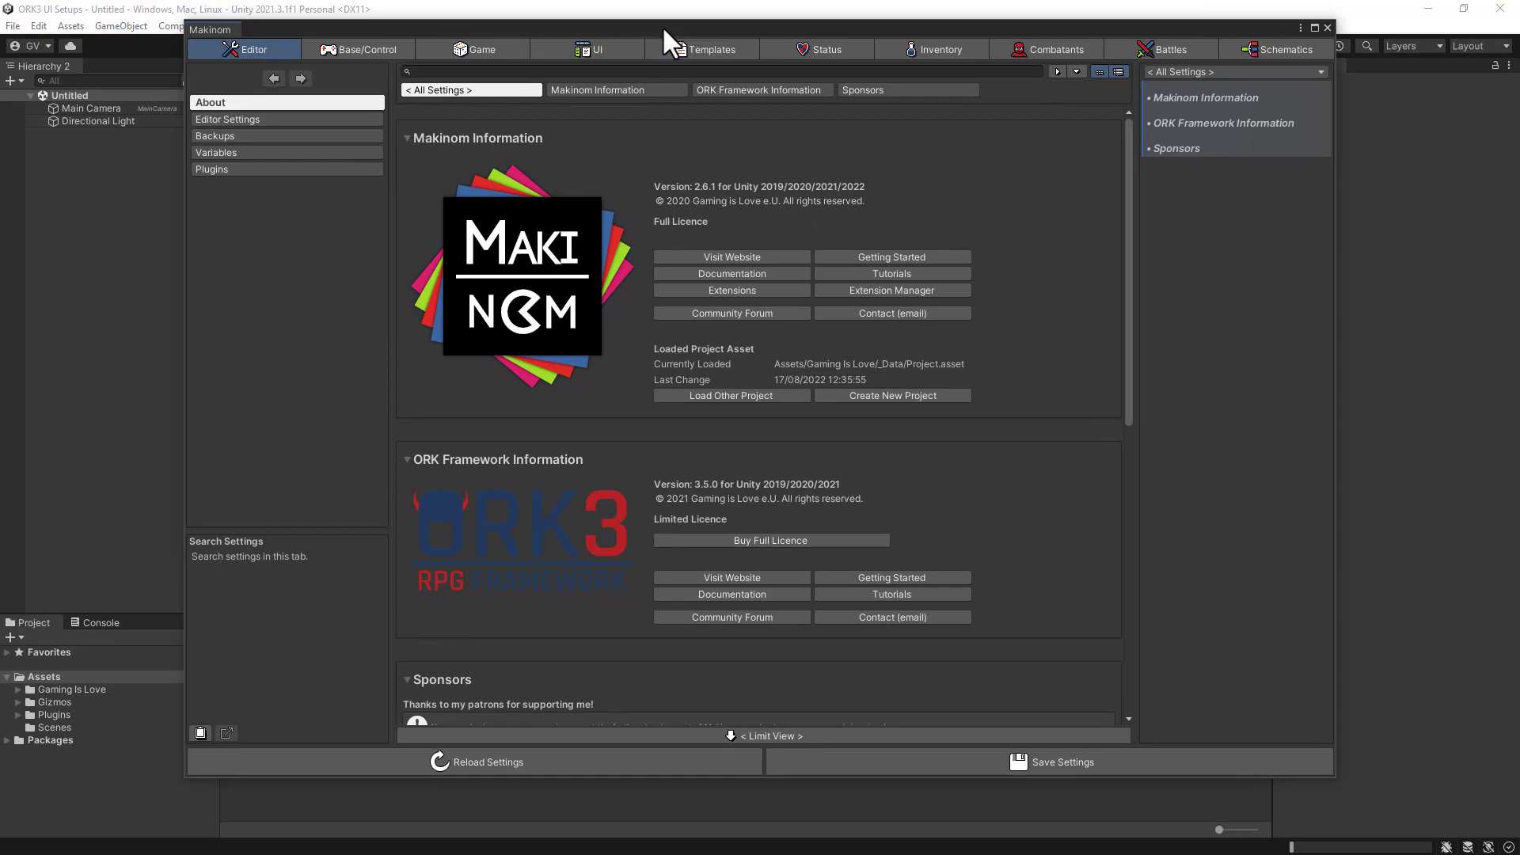
Set the UI System Type to Unity UI, accept the system change and save the Makinom settings with a backup and schematics update
click(615, 48)
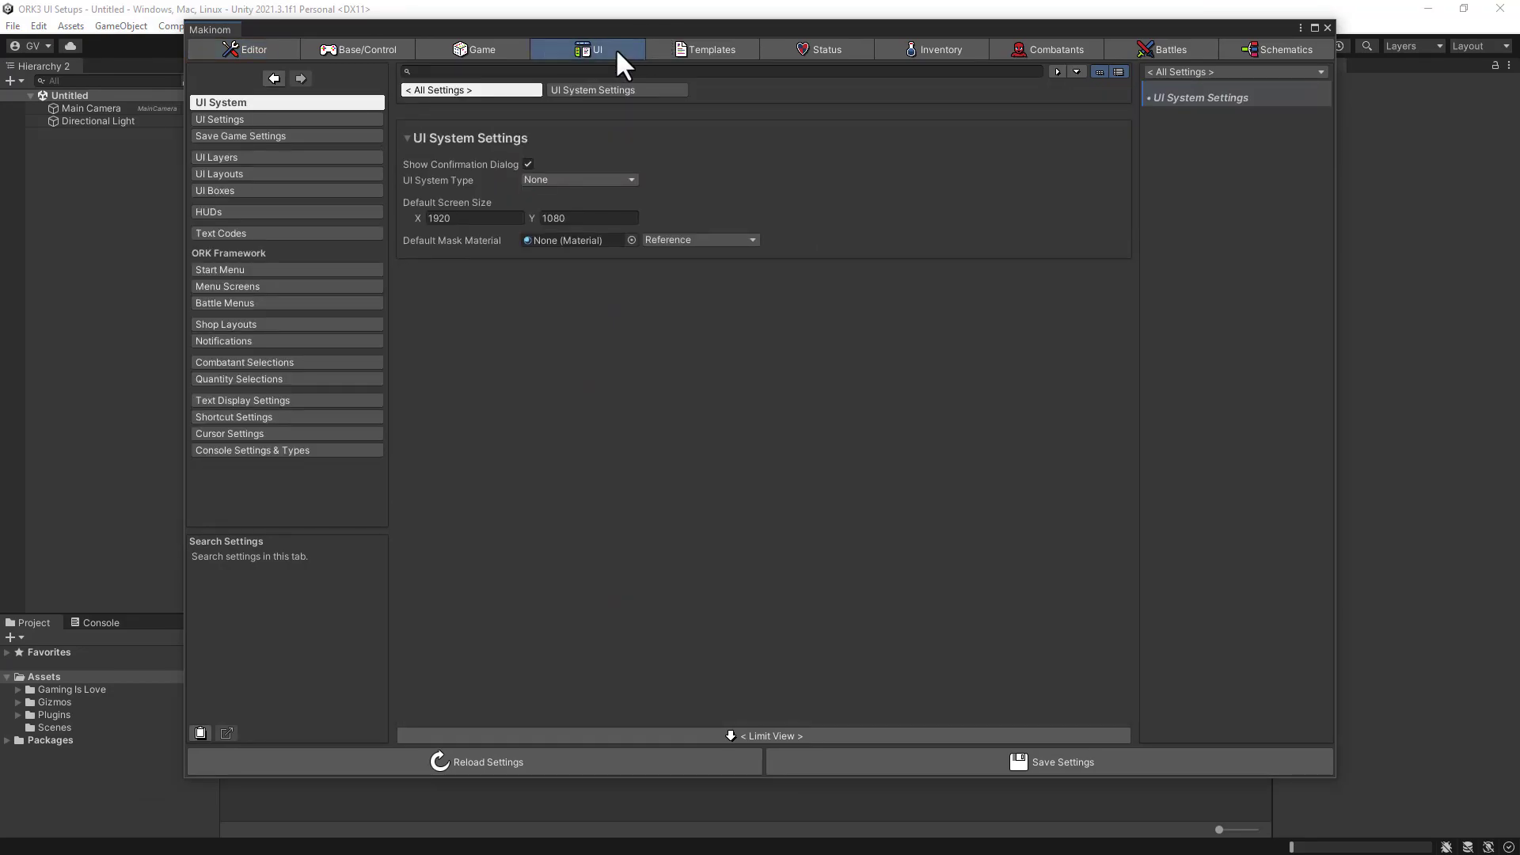
mouse_move(532, 179)
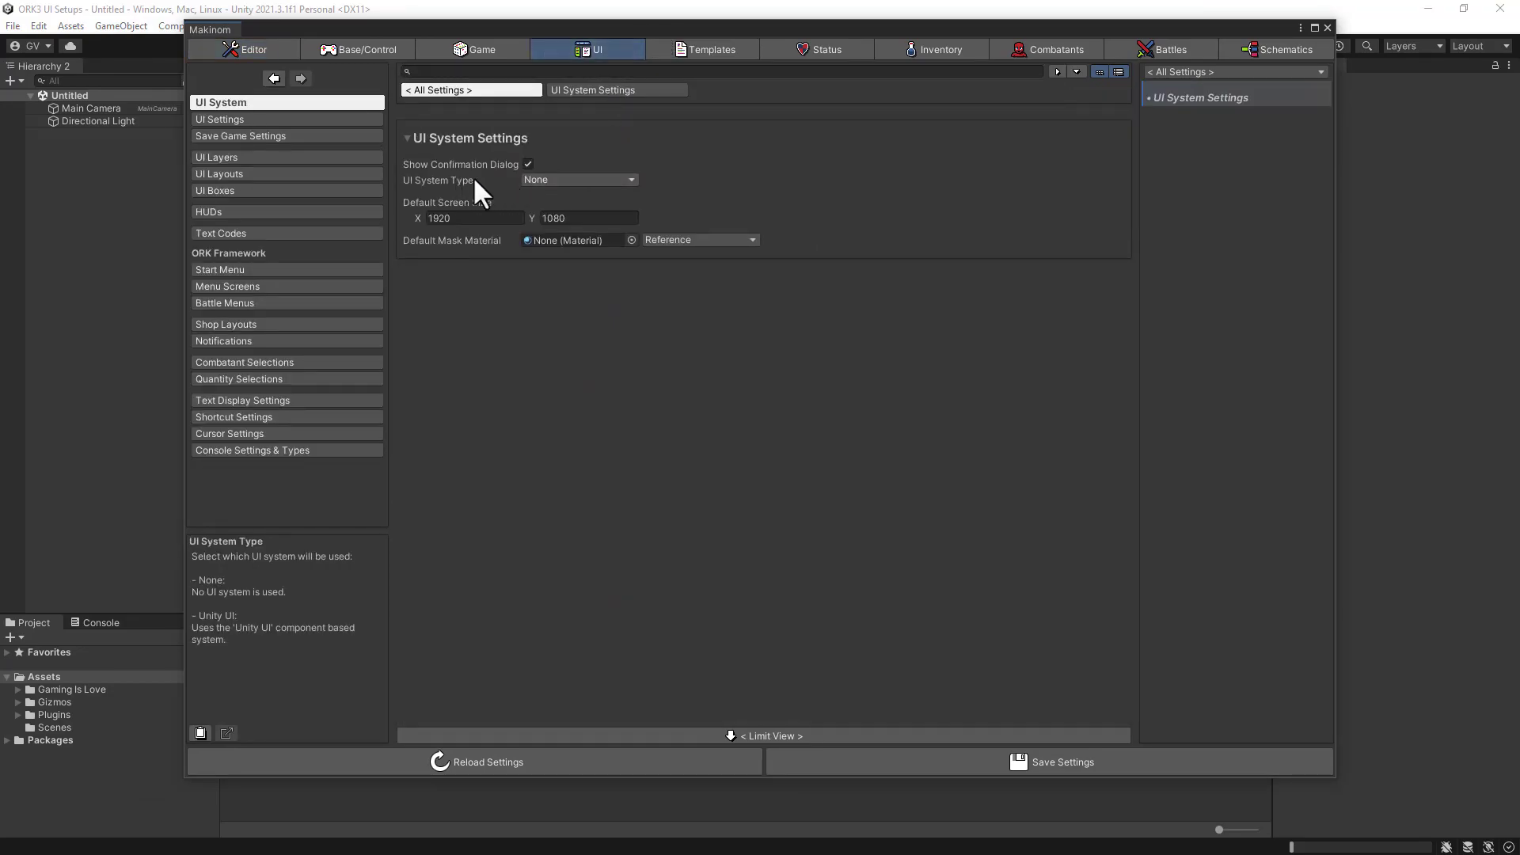
click(571, 180)
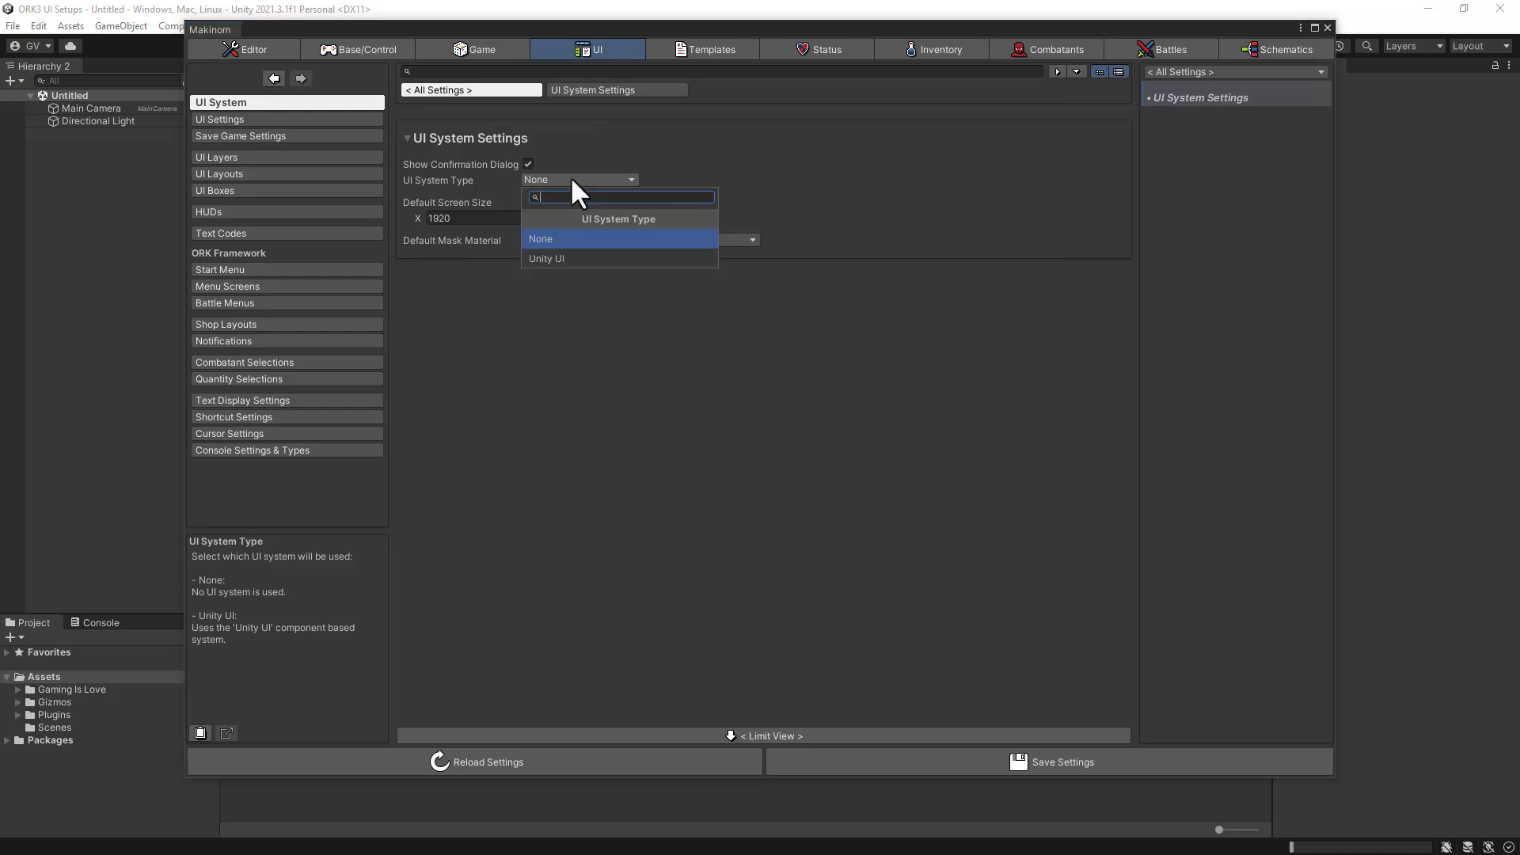
click(552, 260)
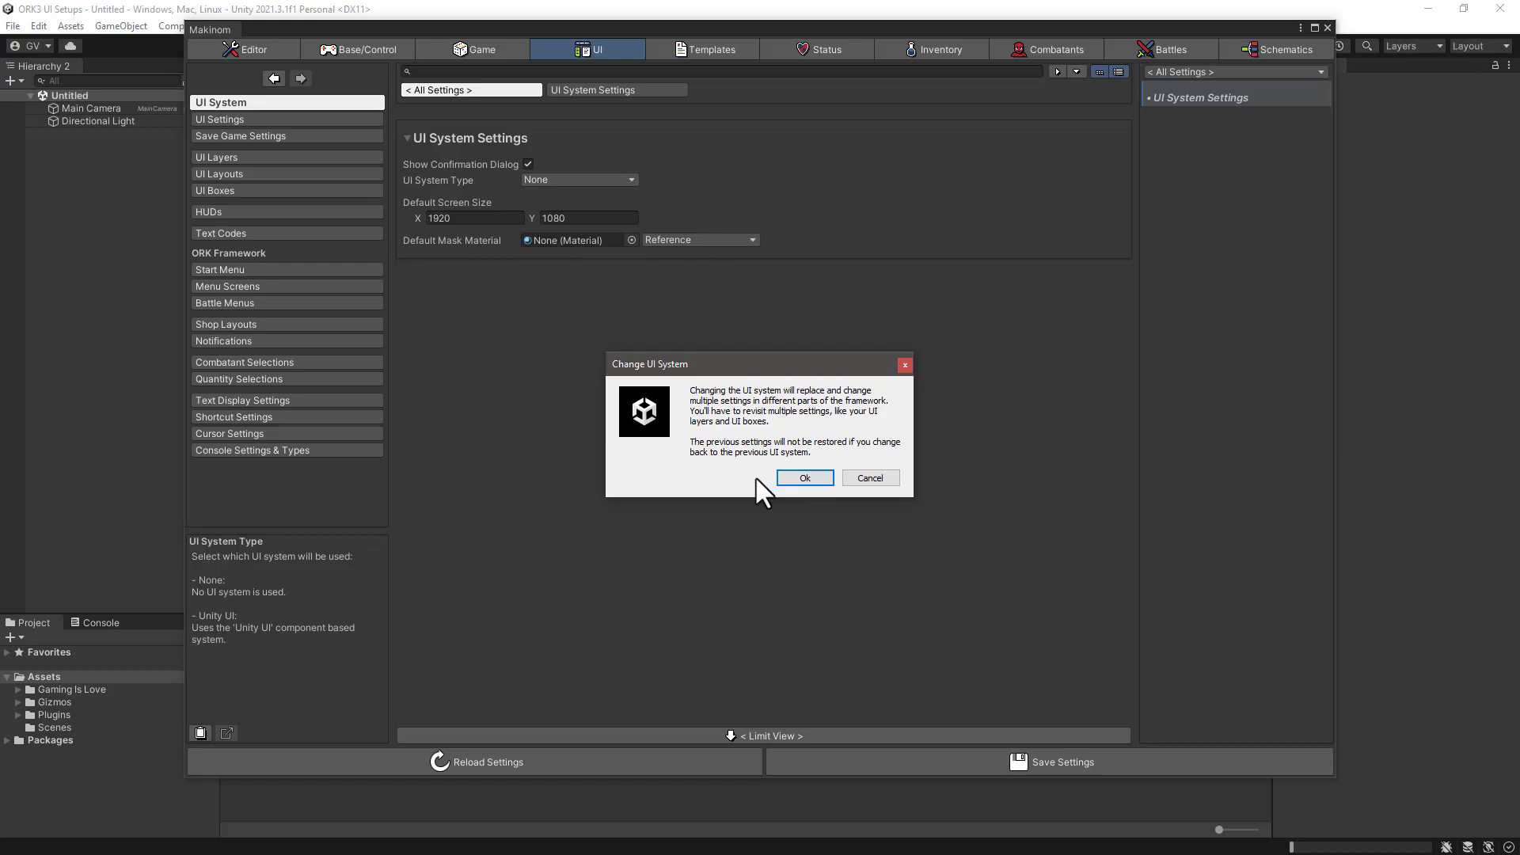
click(804, 478)
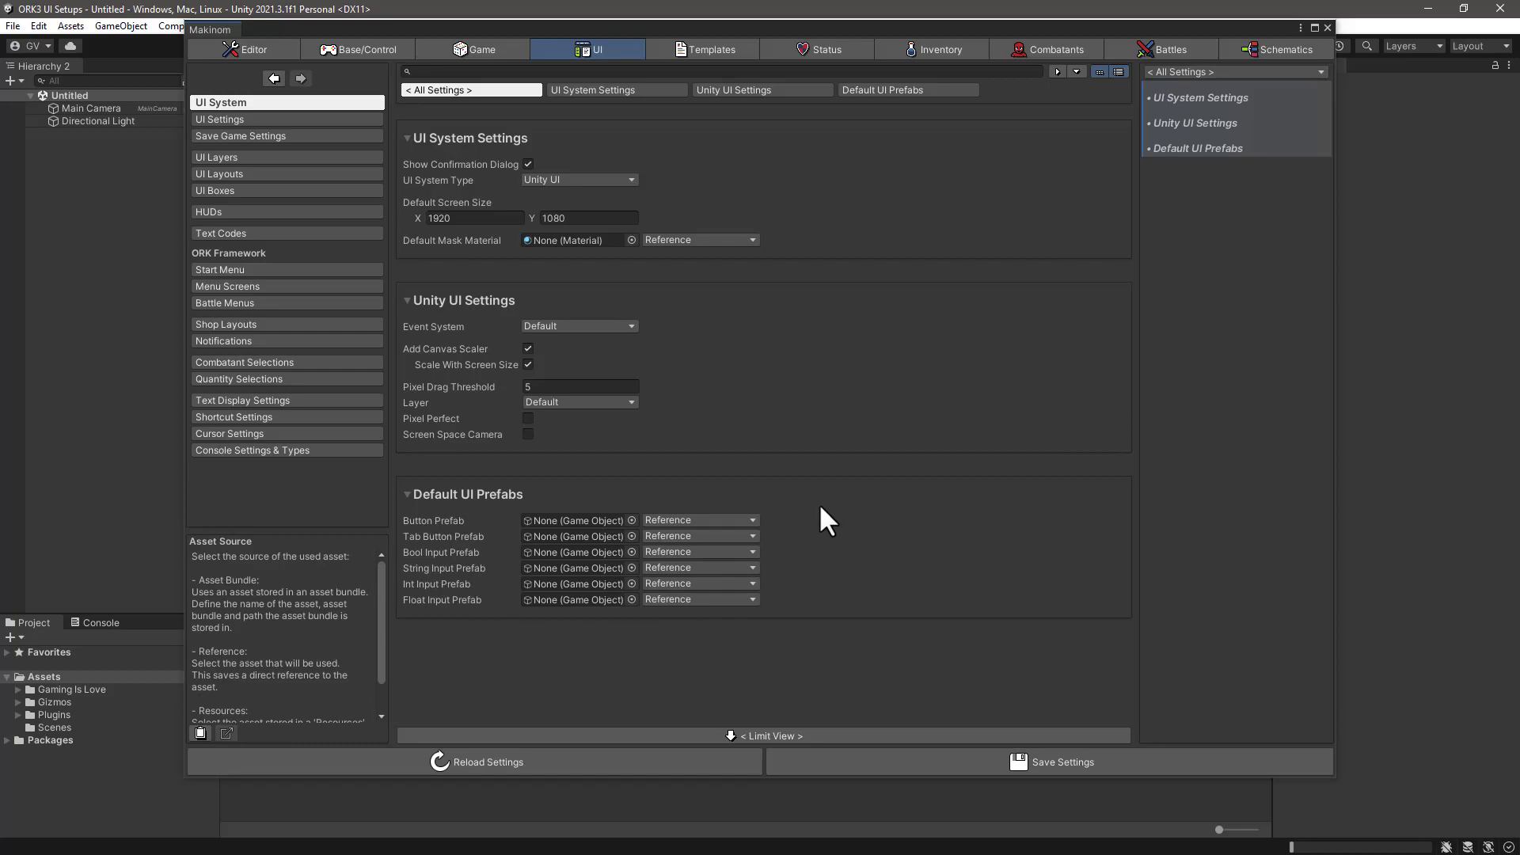
click(885, 756)
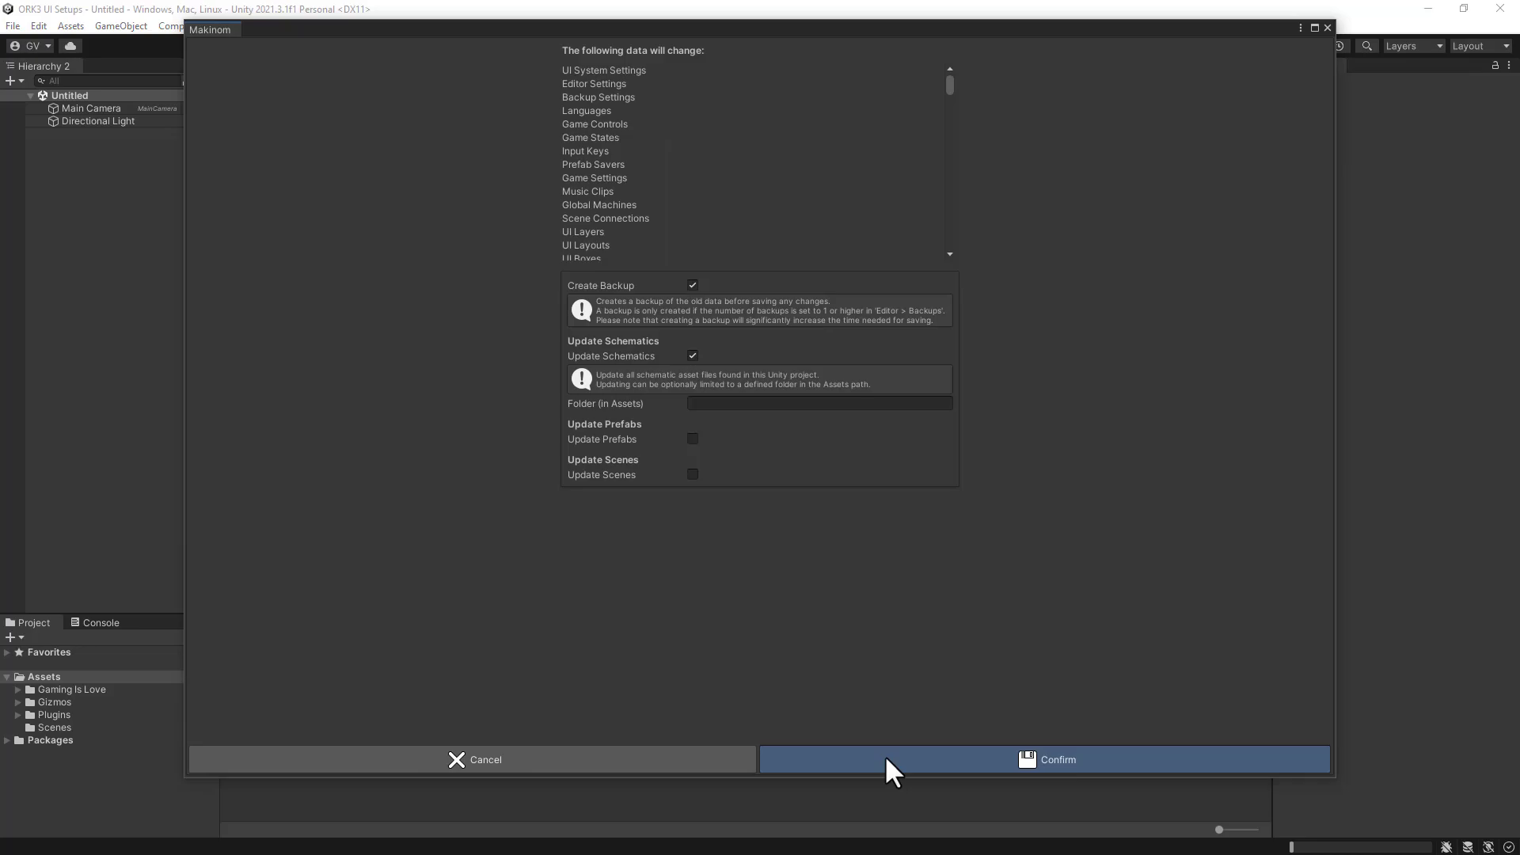
click(885, 753)
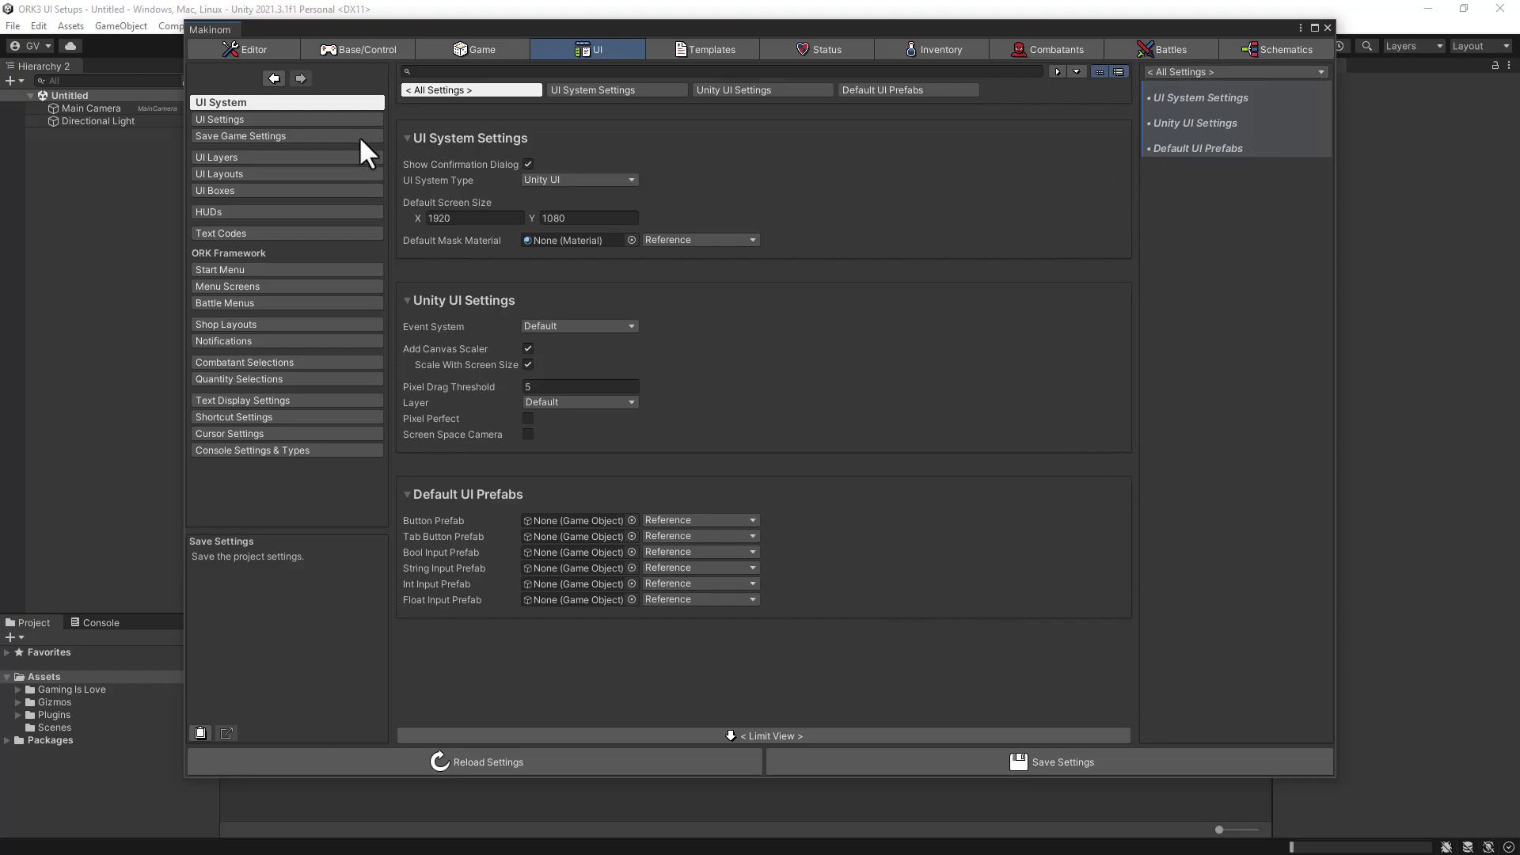
Disable Show Jump List in the Makinom editor settings, save the change and close the editor
click(255, 46)
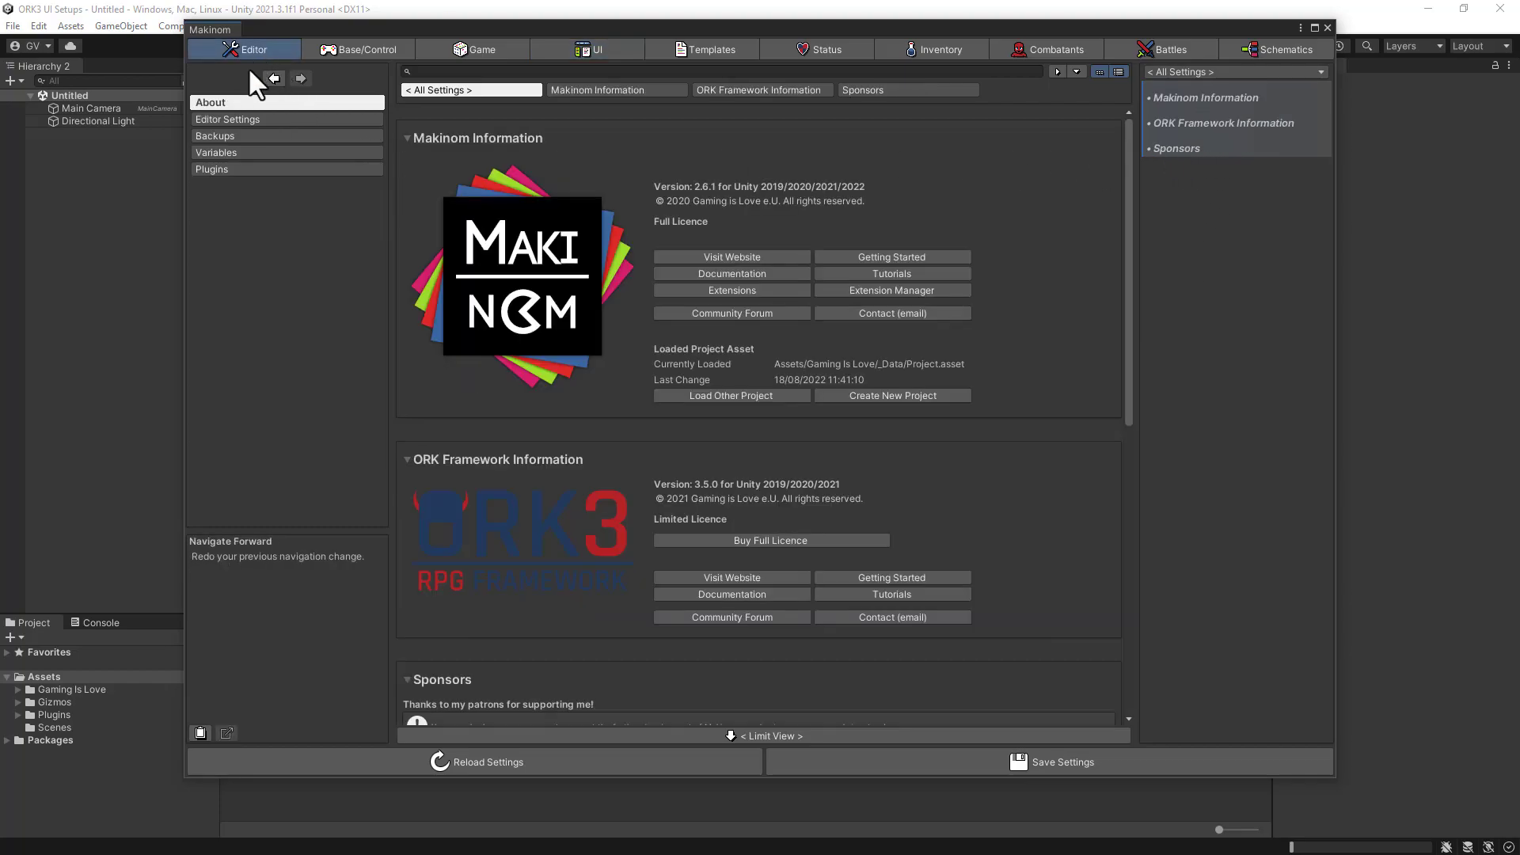
click(247, 117)
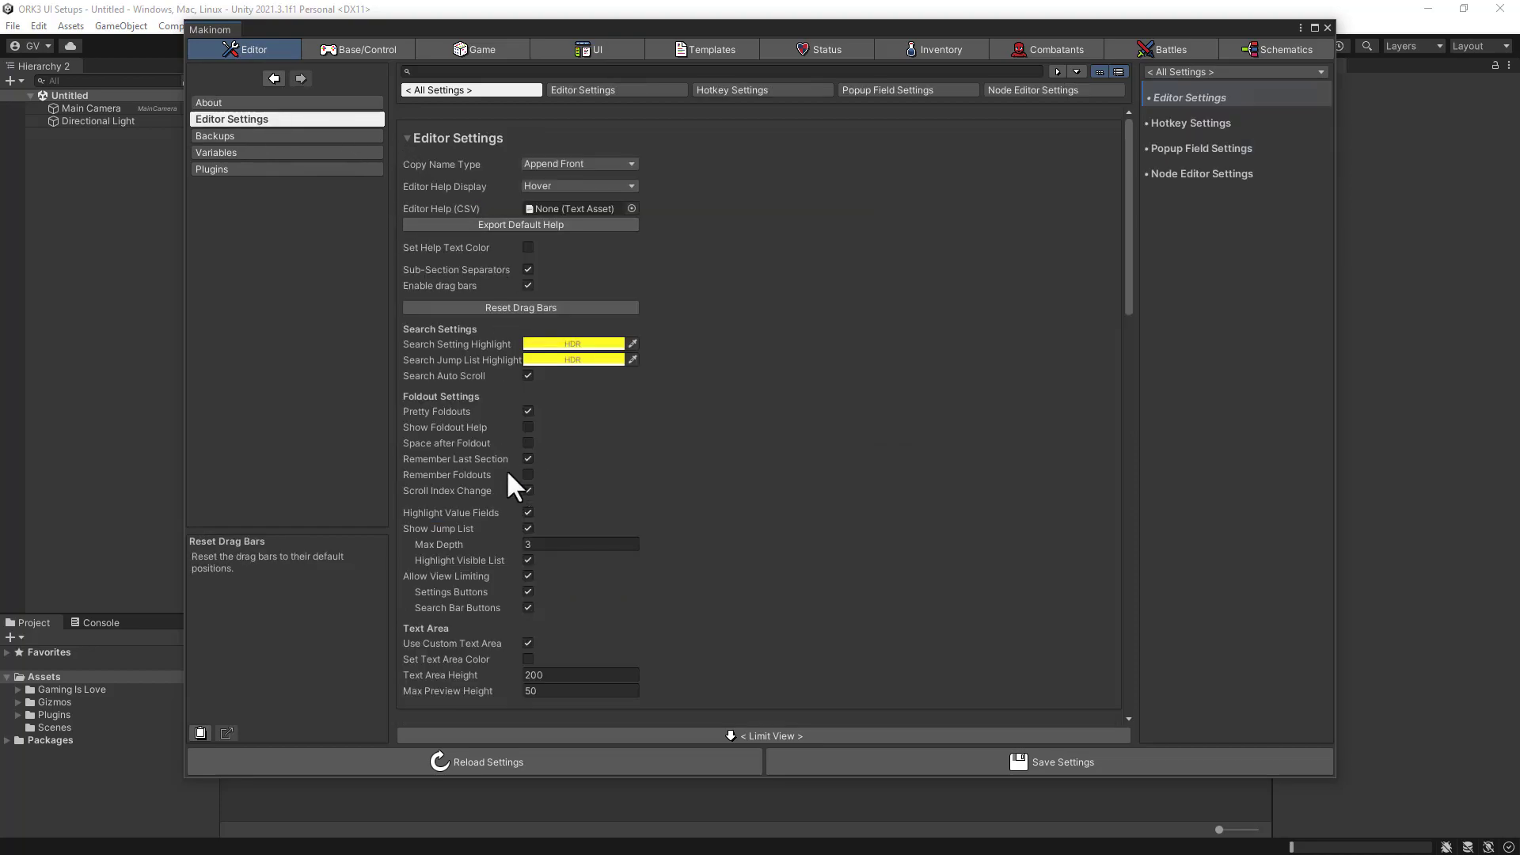
scroll(667, 503, down, 5)
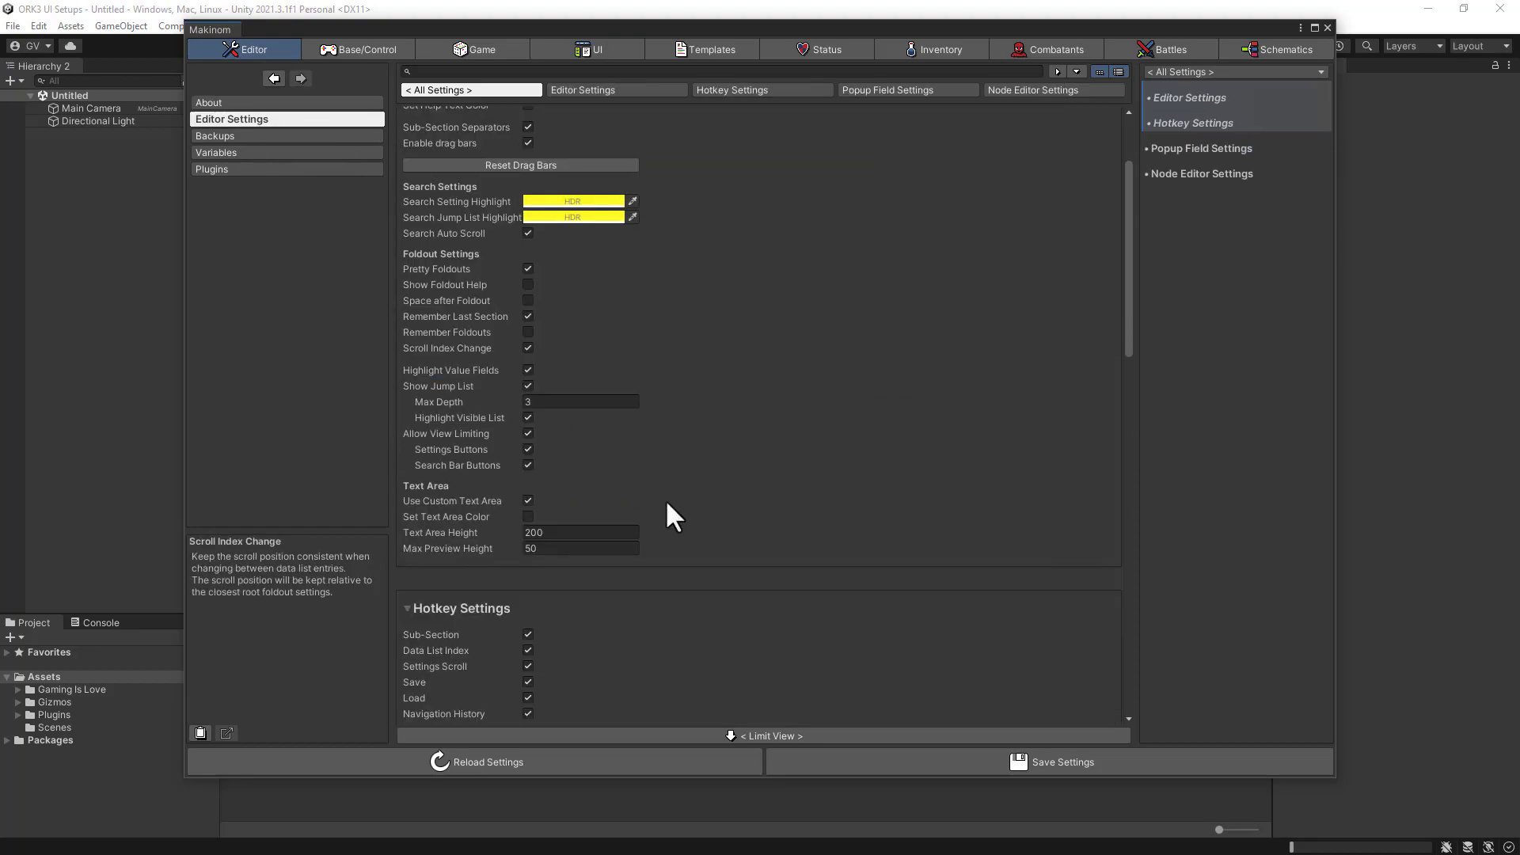
click(527, 387)
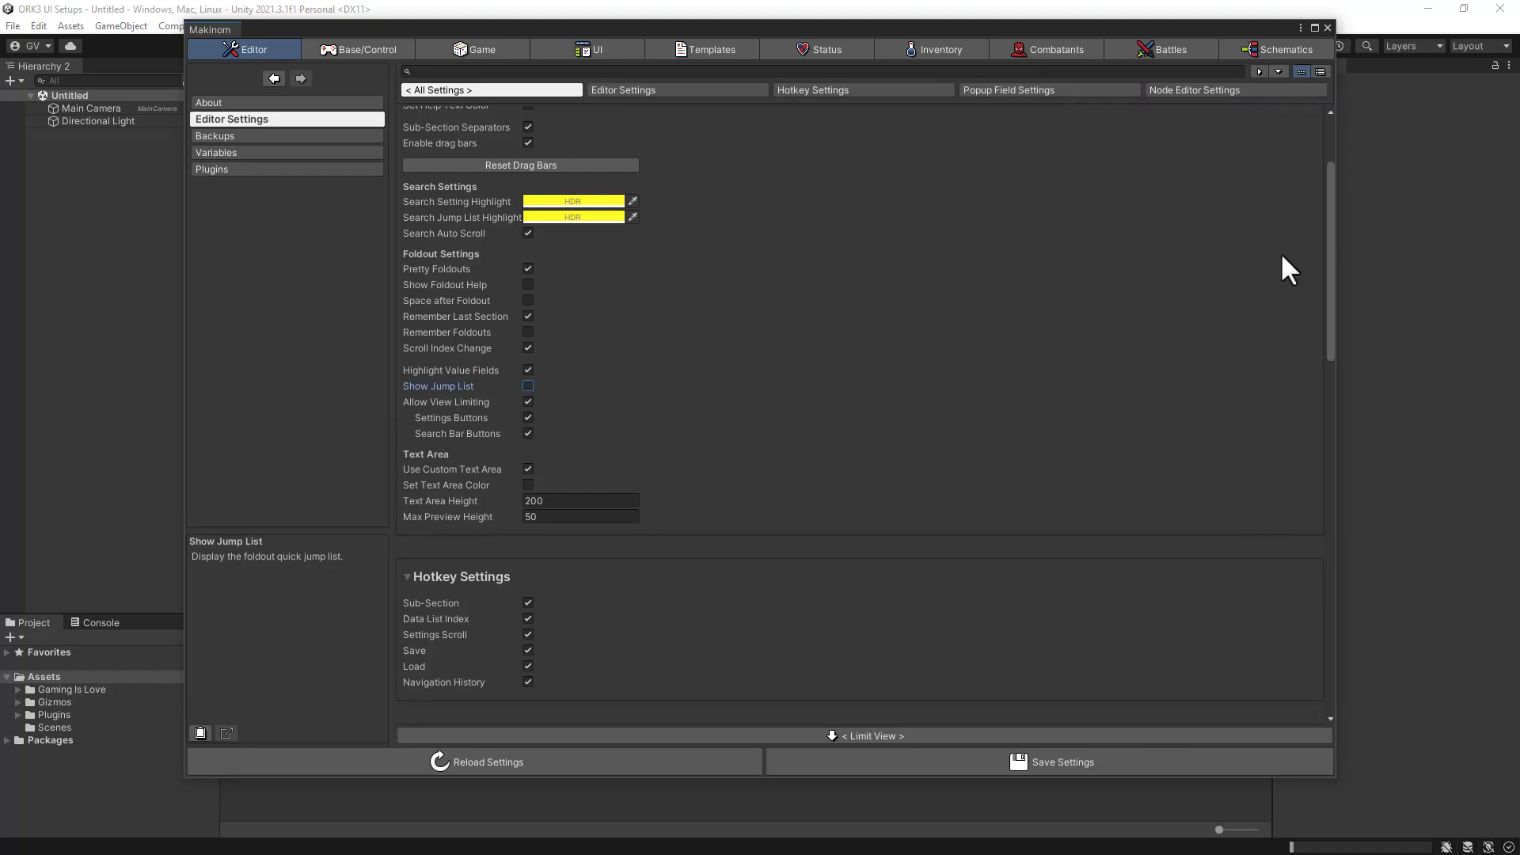
click(934, 760)
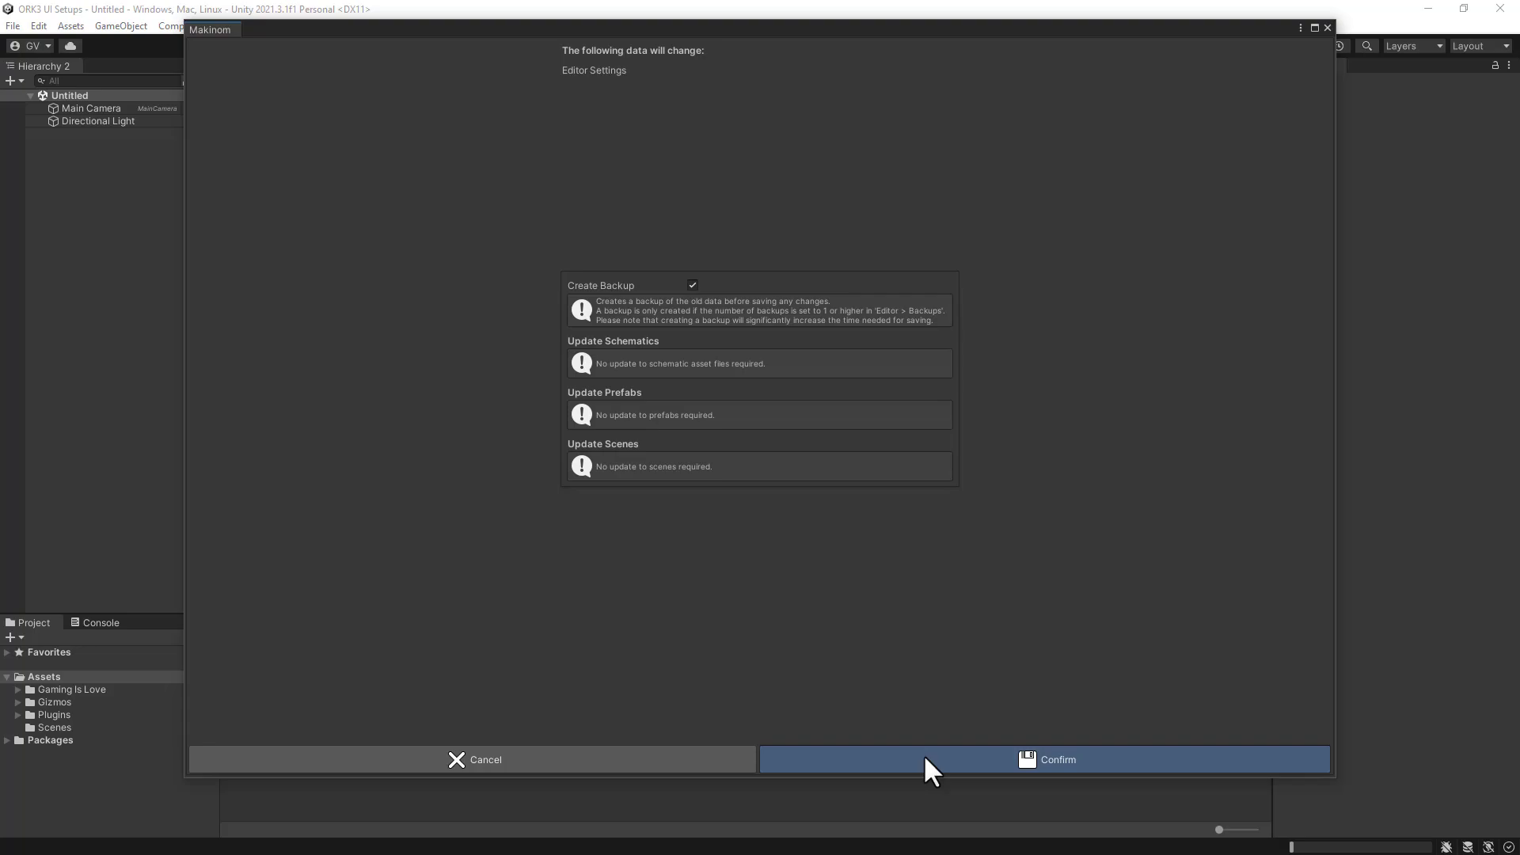
click(923, 754)
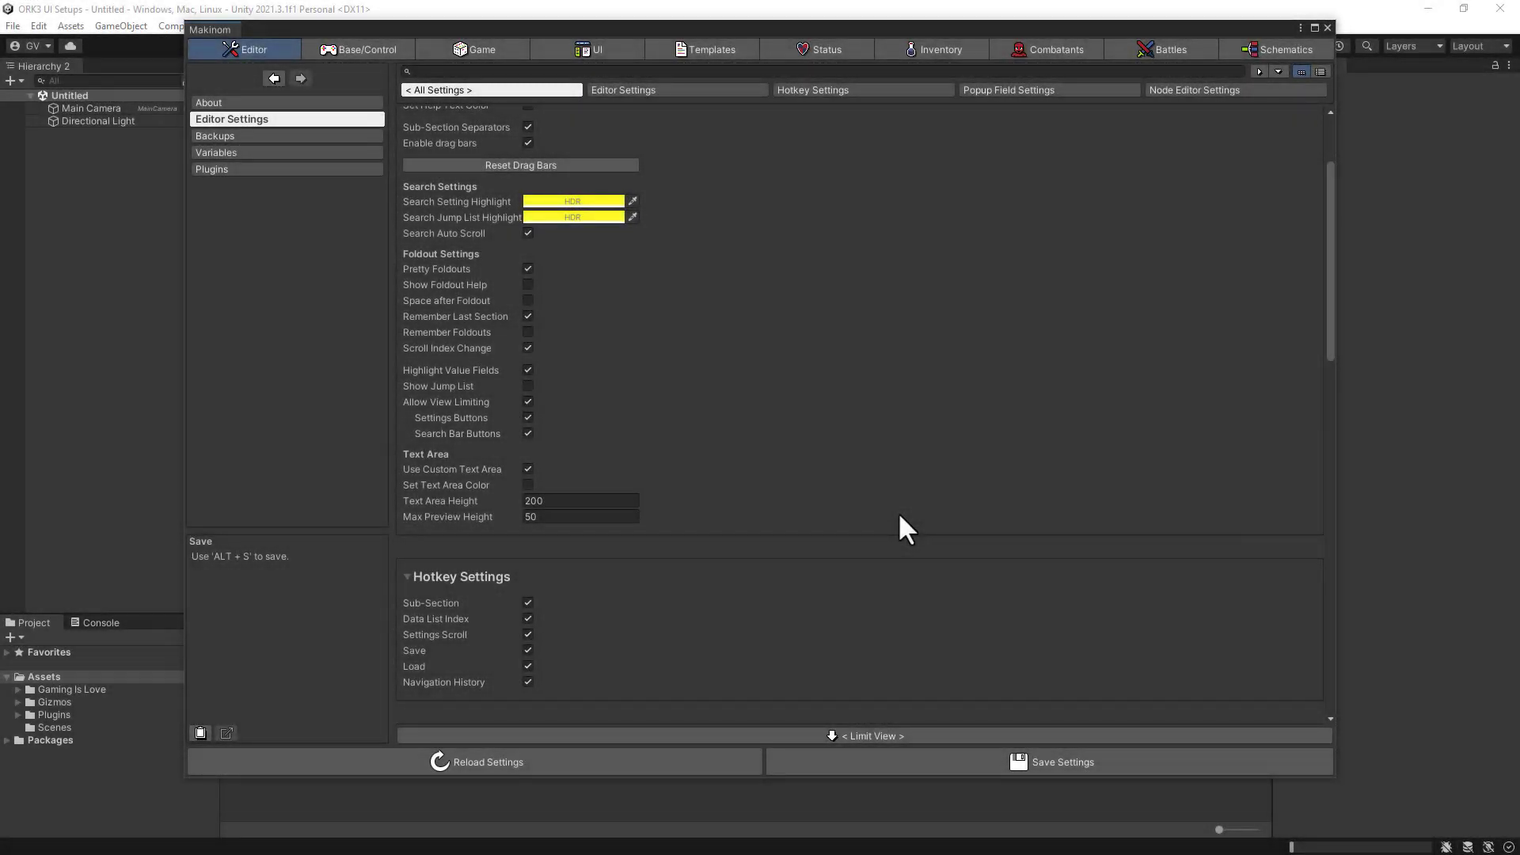
click(1327, 27)
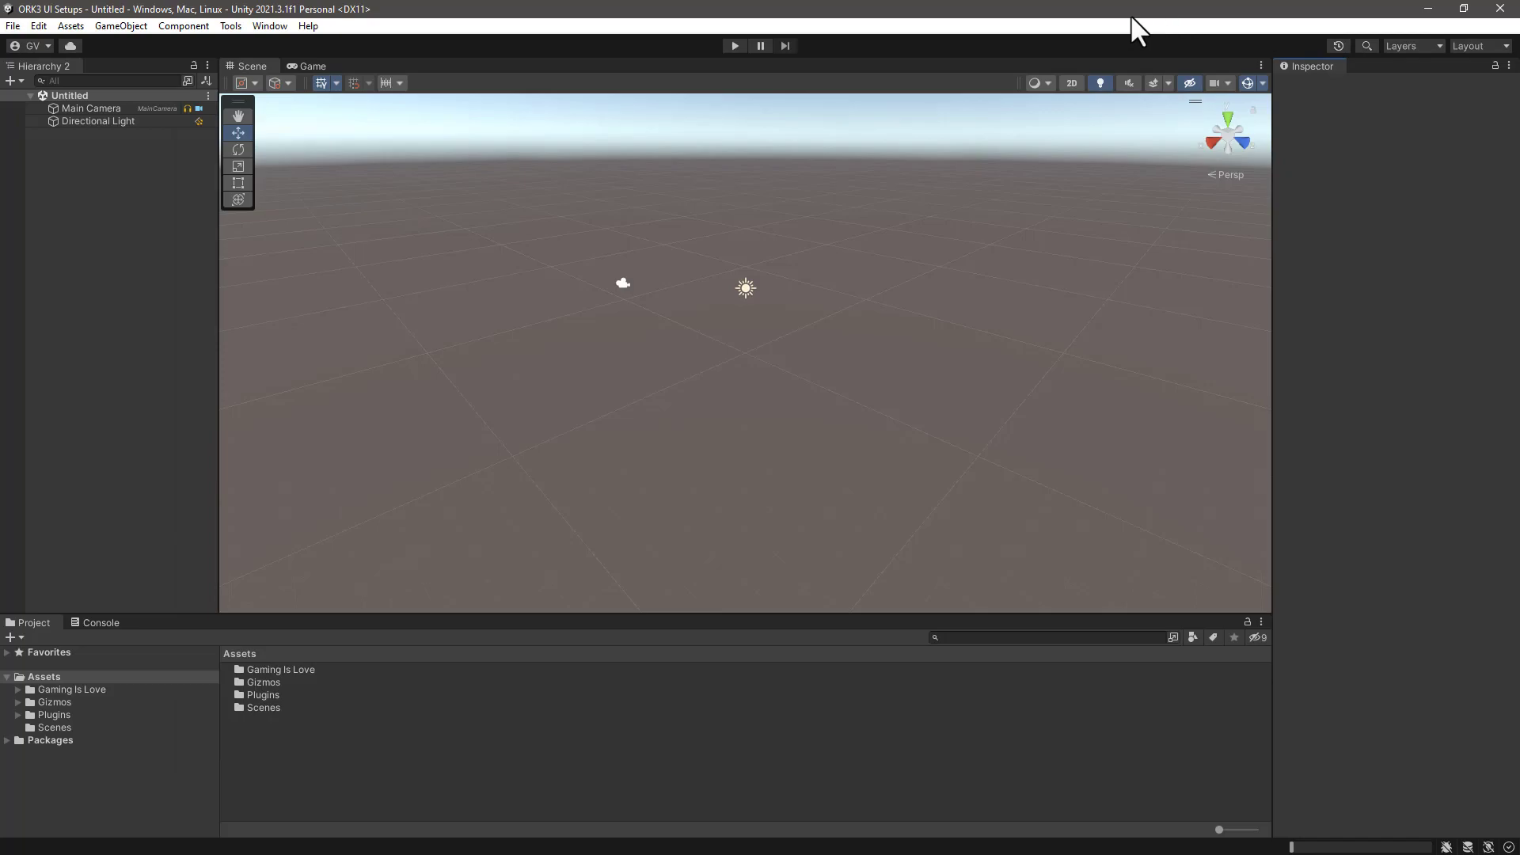
Import all of the TMP Essential Resources into the project
click(267, 26)
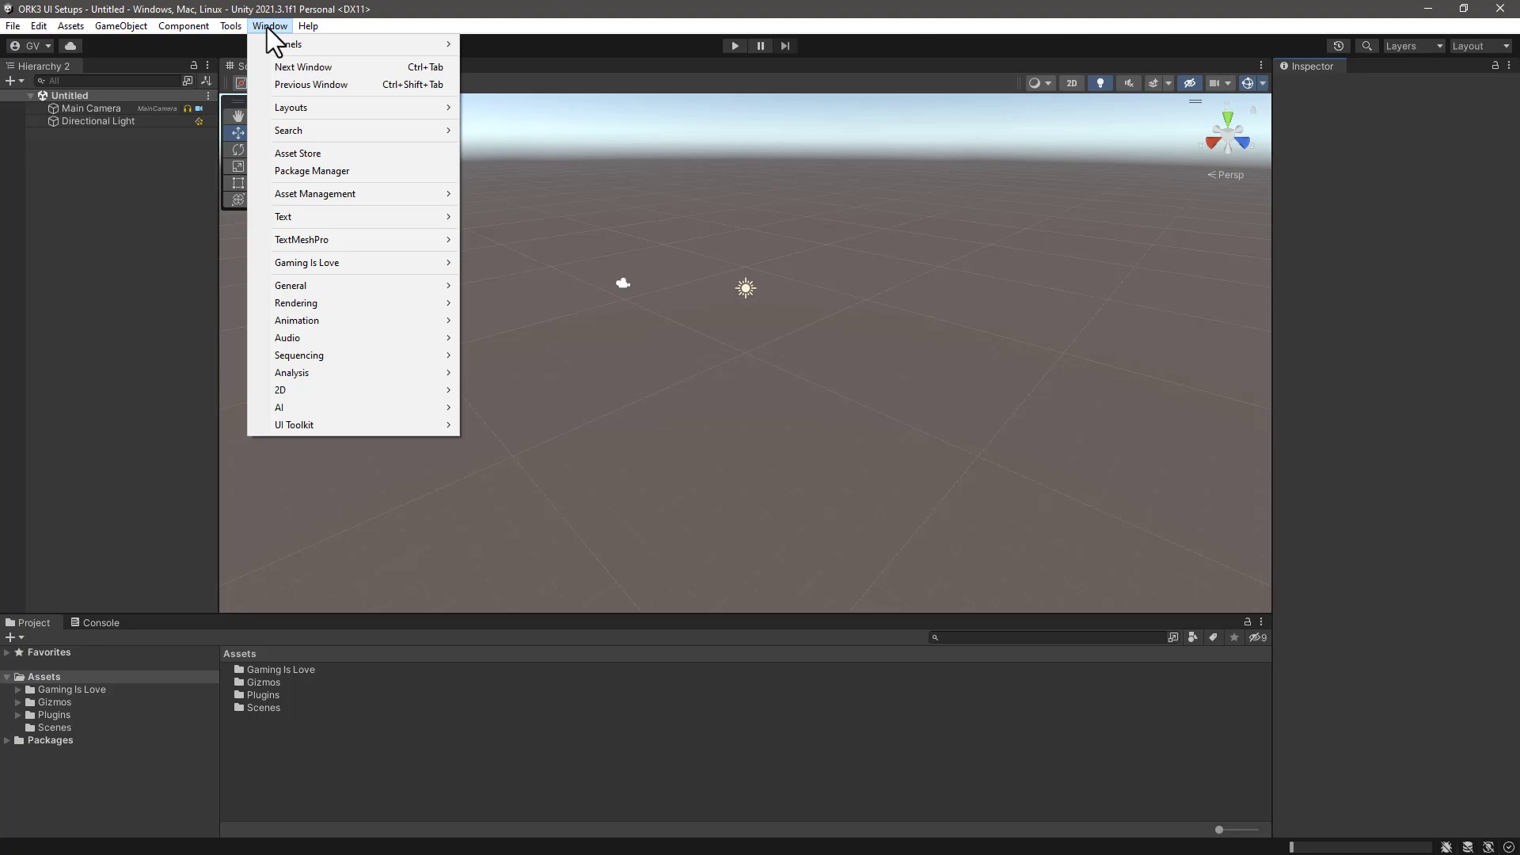
mouse_move(267, 240)
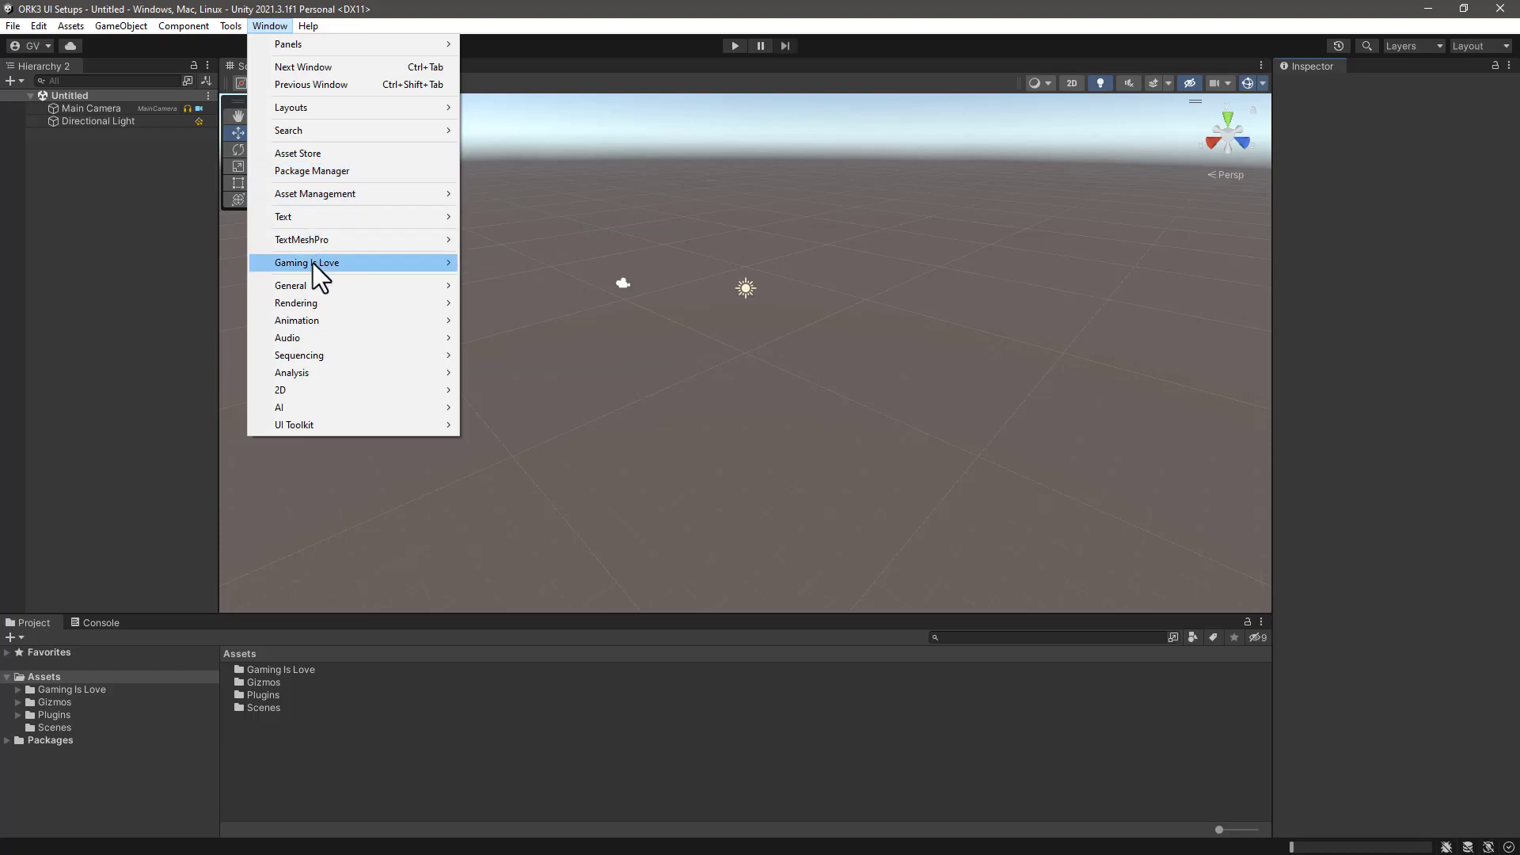
mouse_move(320, 240)
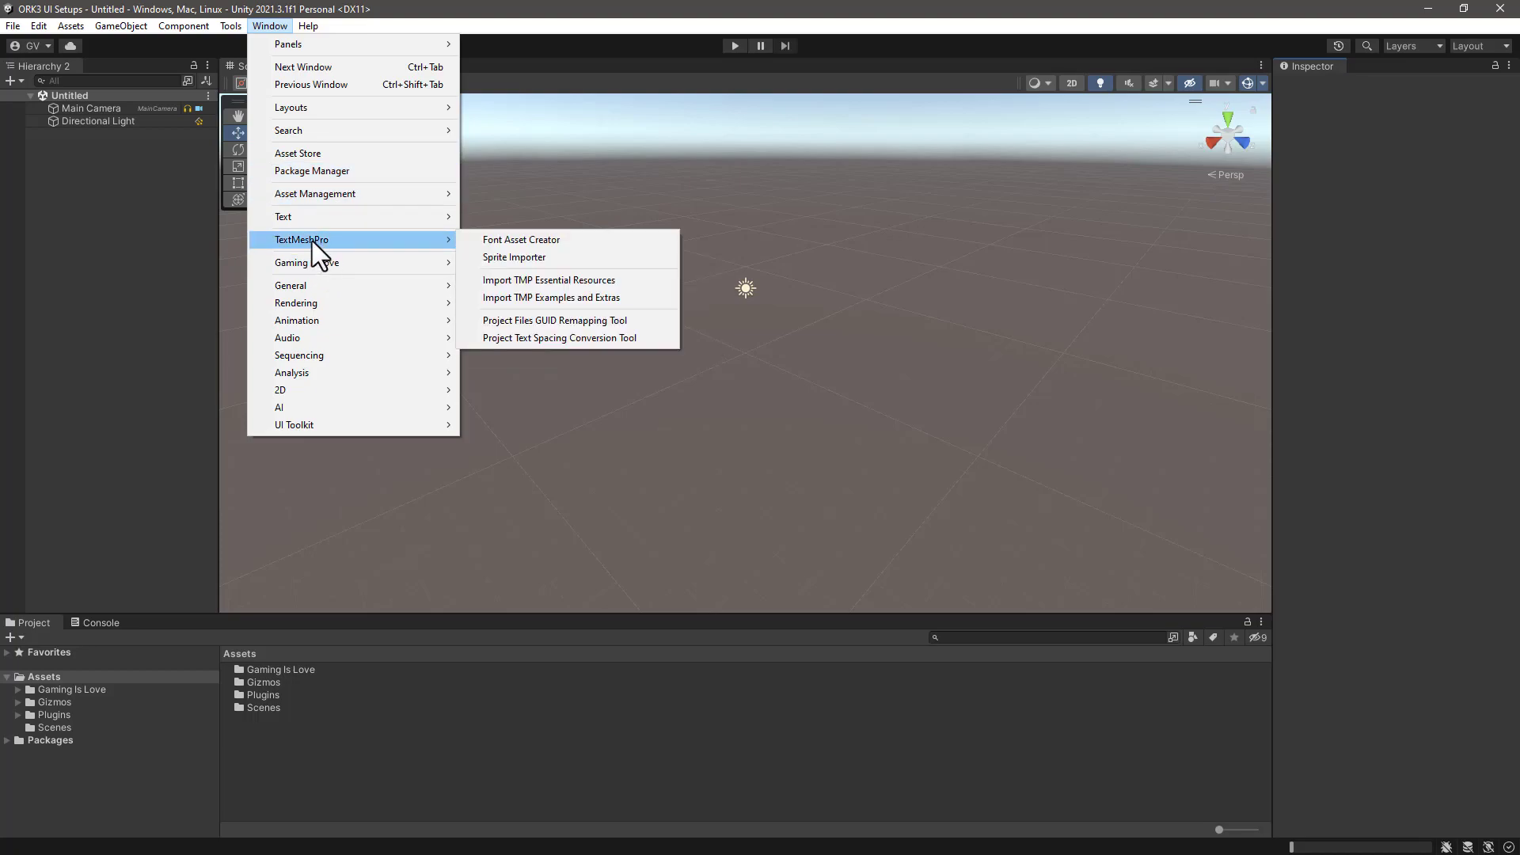
click(539, 282)
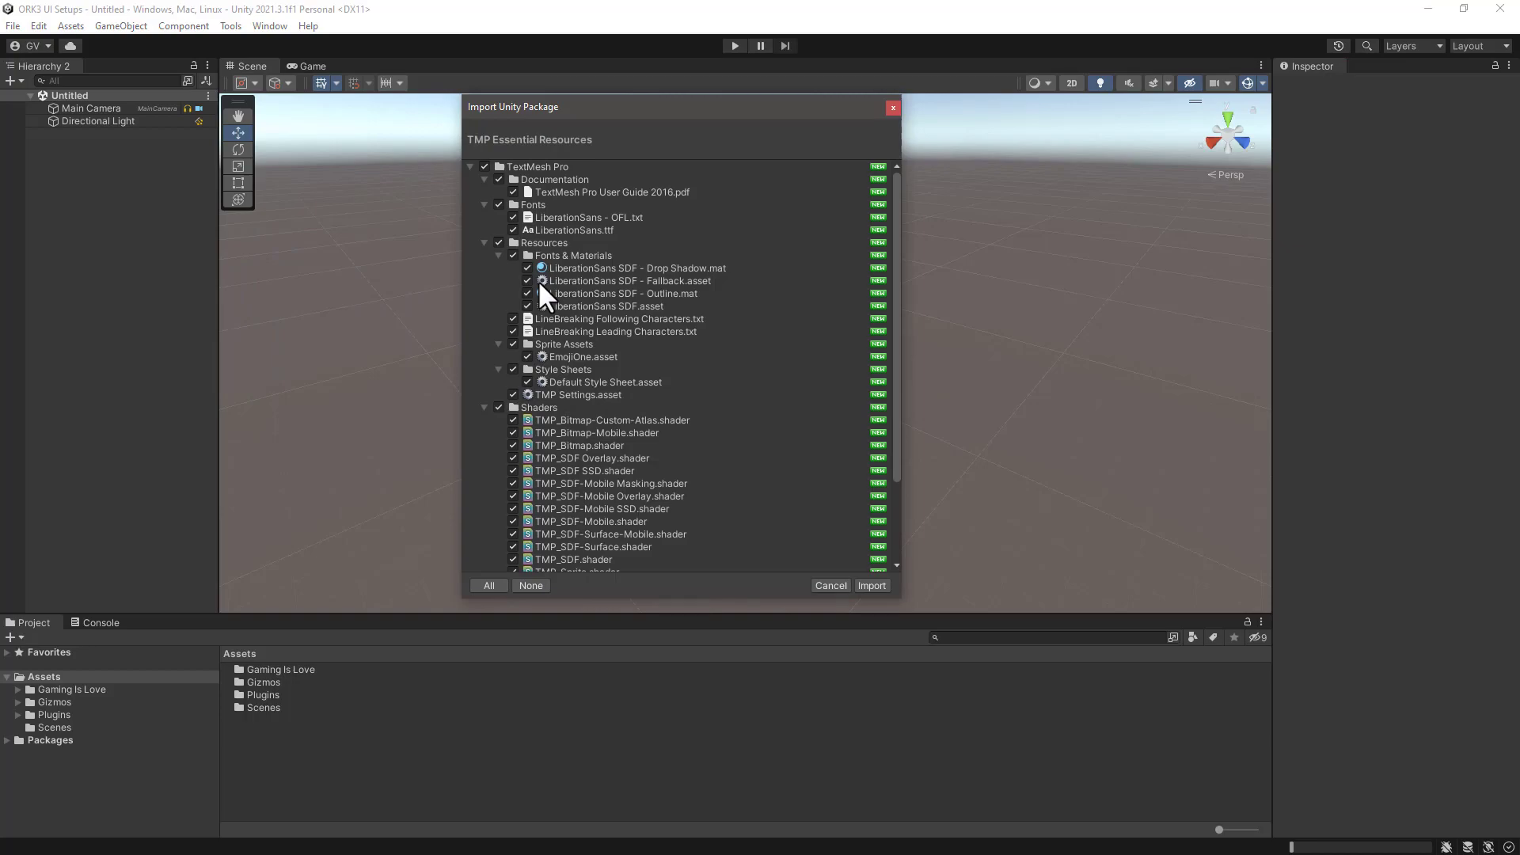
click(870, 586)
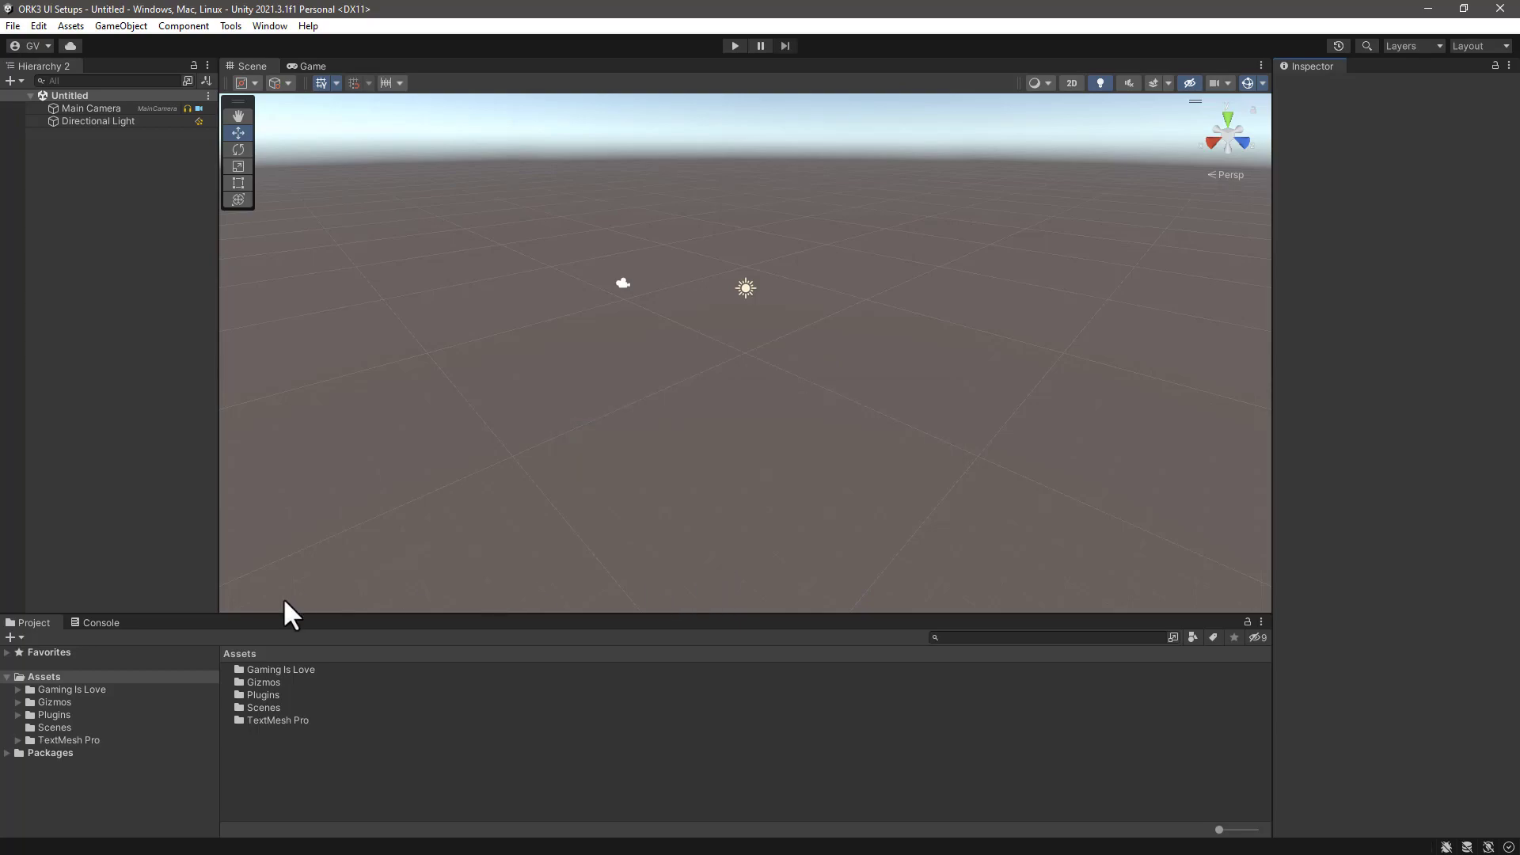
Inspect the TMP Settings asset in the TextMesh Pro Resources folder
click(77, 741)
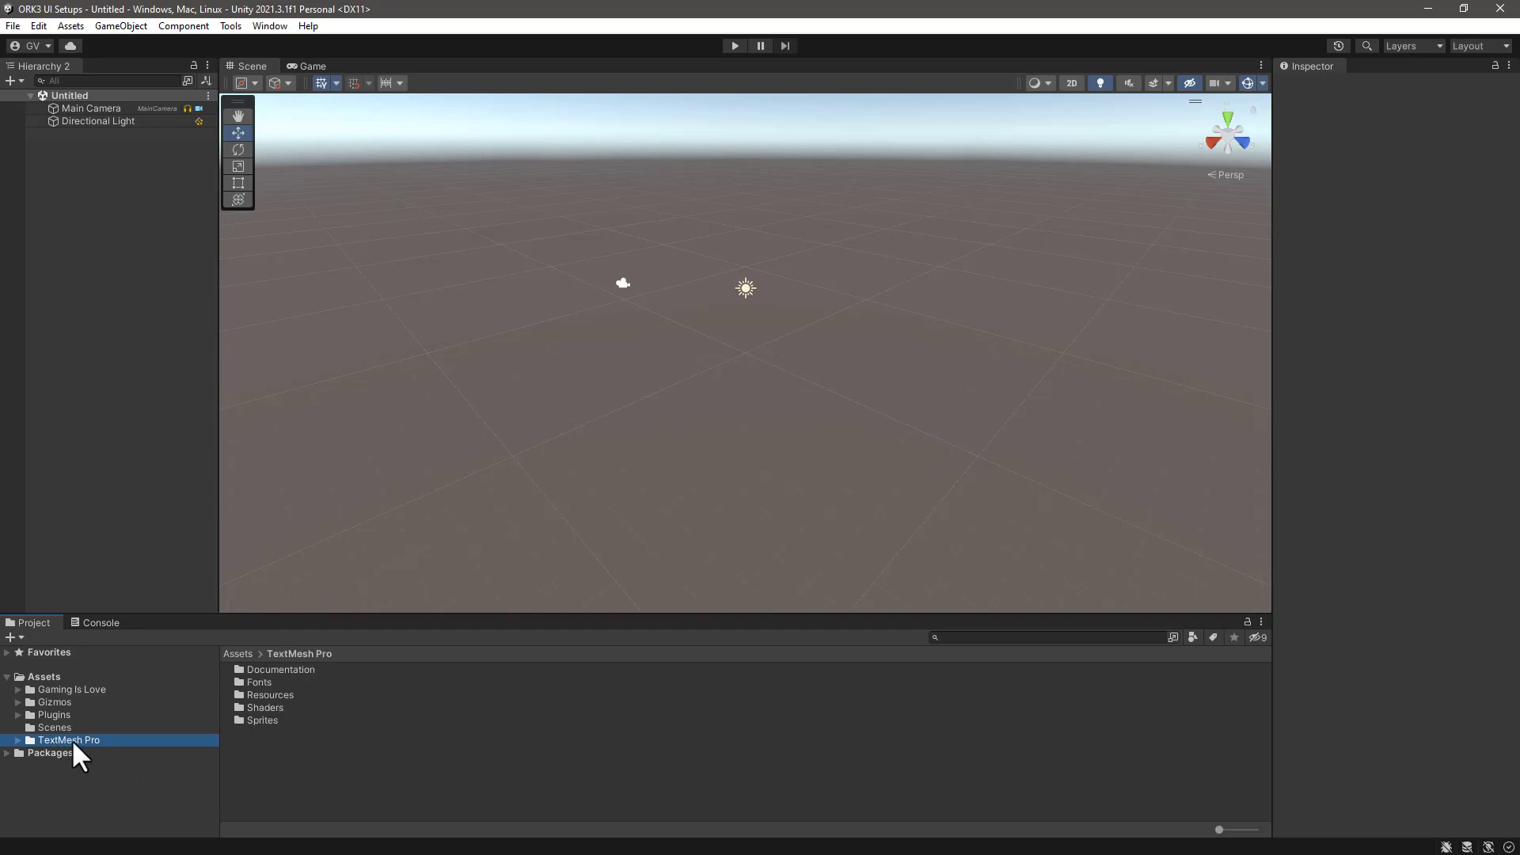
double_click(244, 696)
click(265, 734)
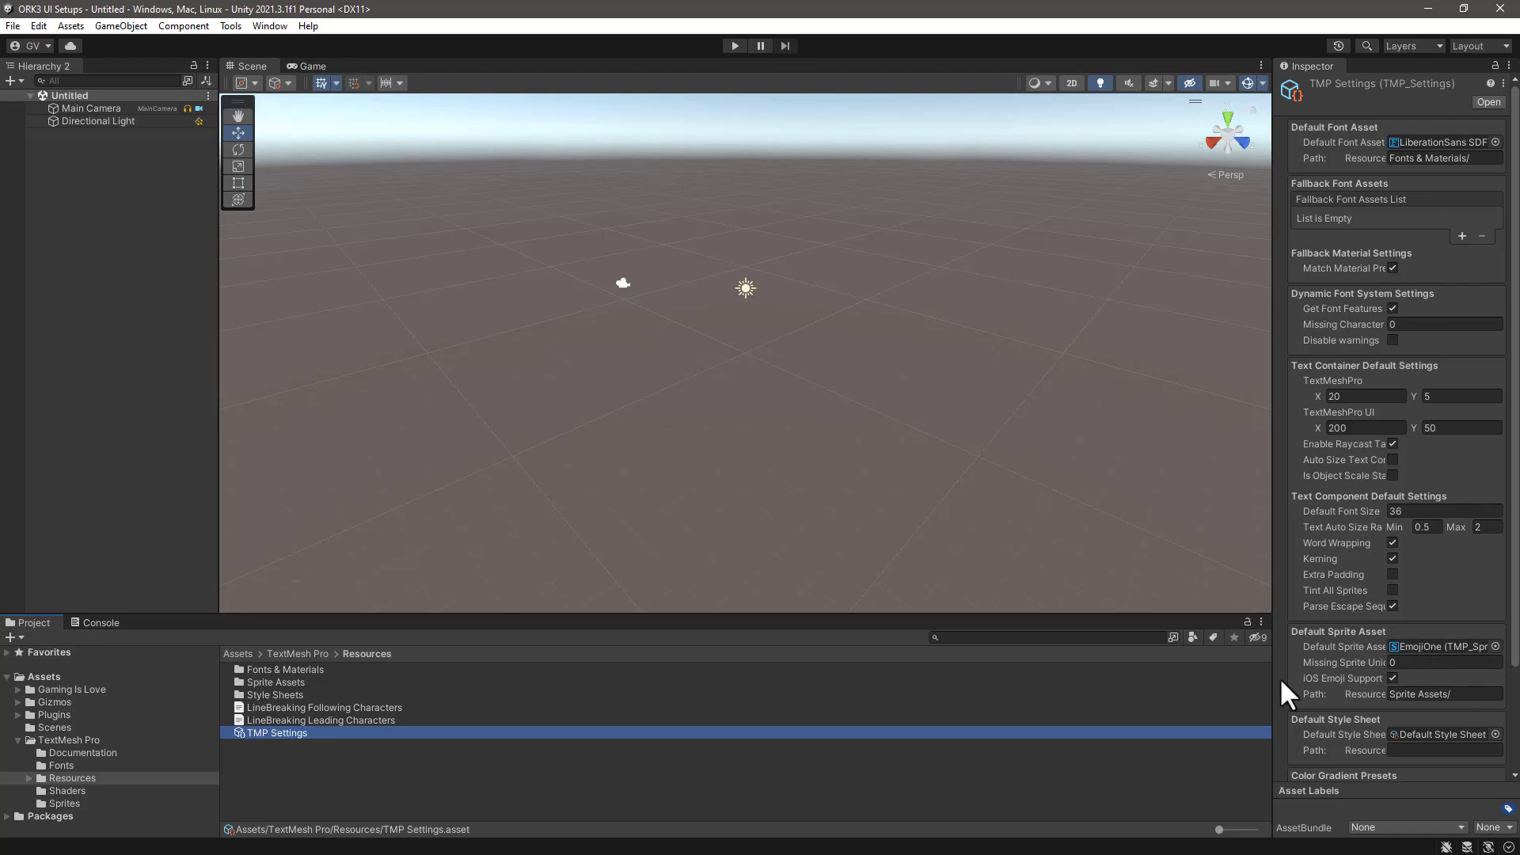
Create a folder named Tutorial Assets directly inside the TextMesh Pro folder
click(70, 739)
click(16, 739)
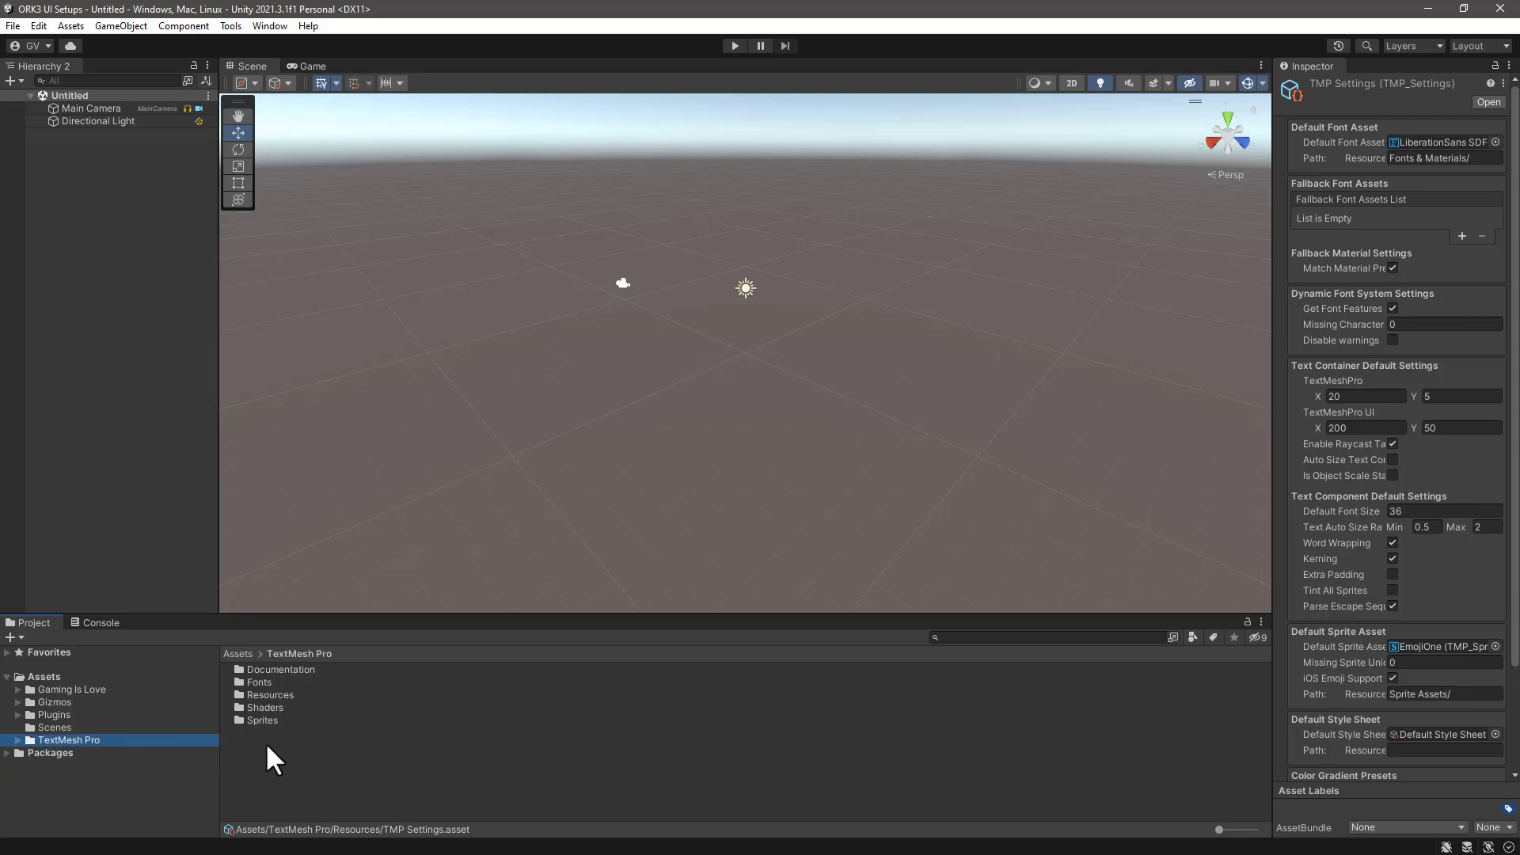
click(328, 758)
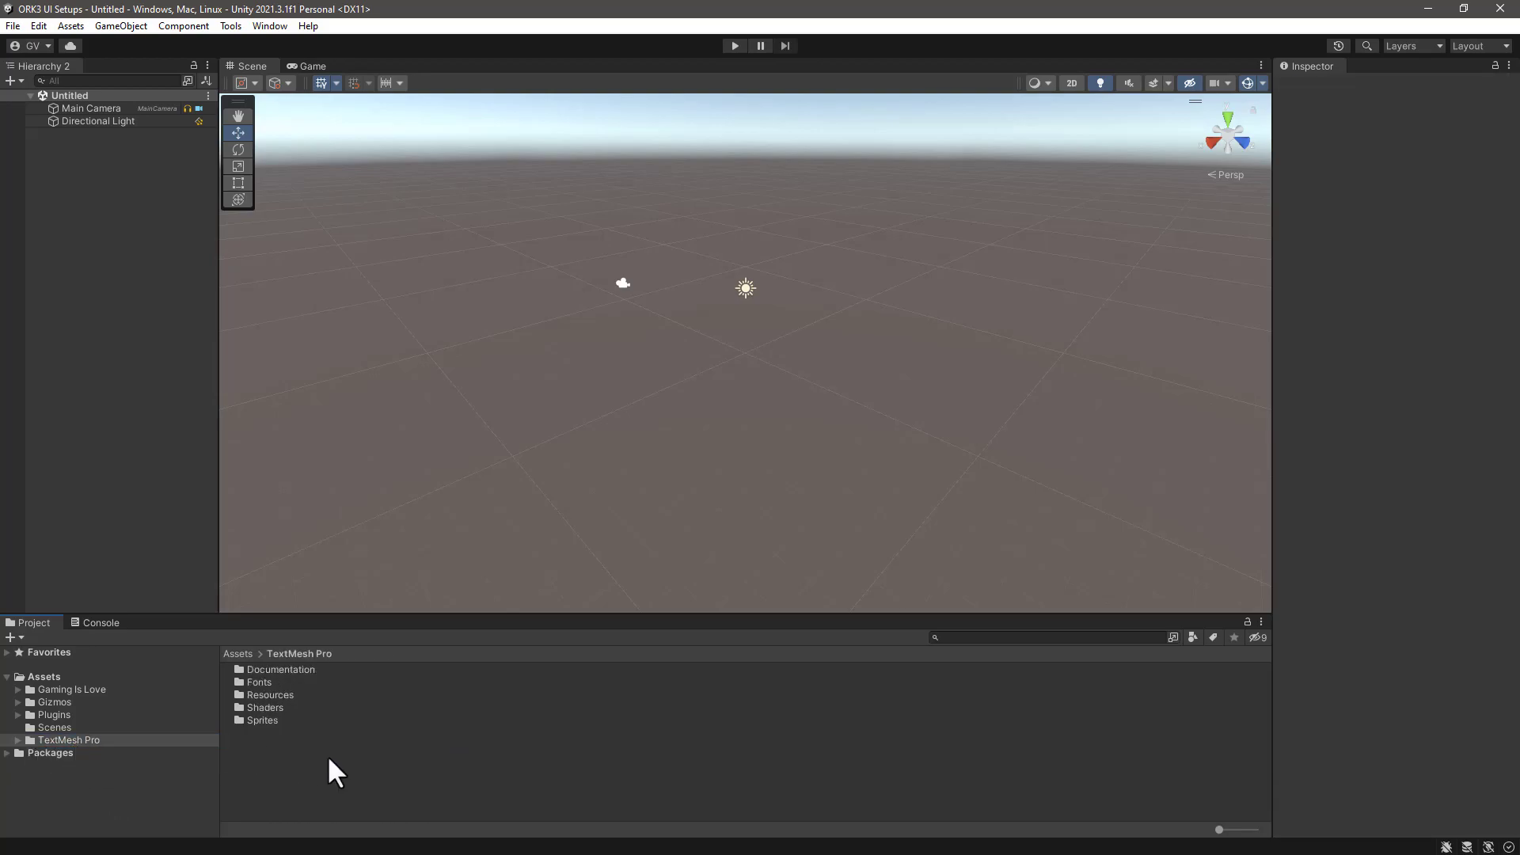
right_click(279, 752)
mouse_move(388, 342)
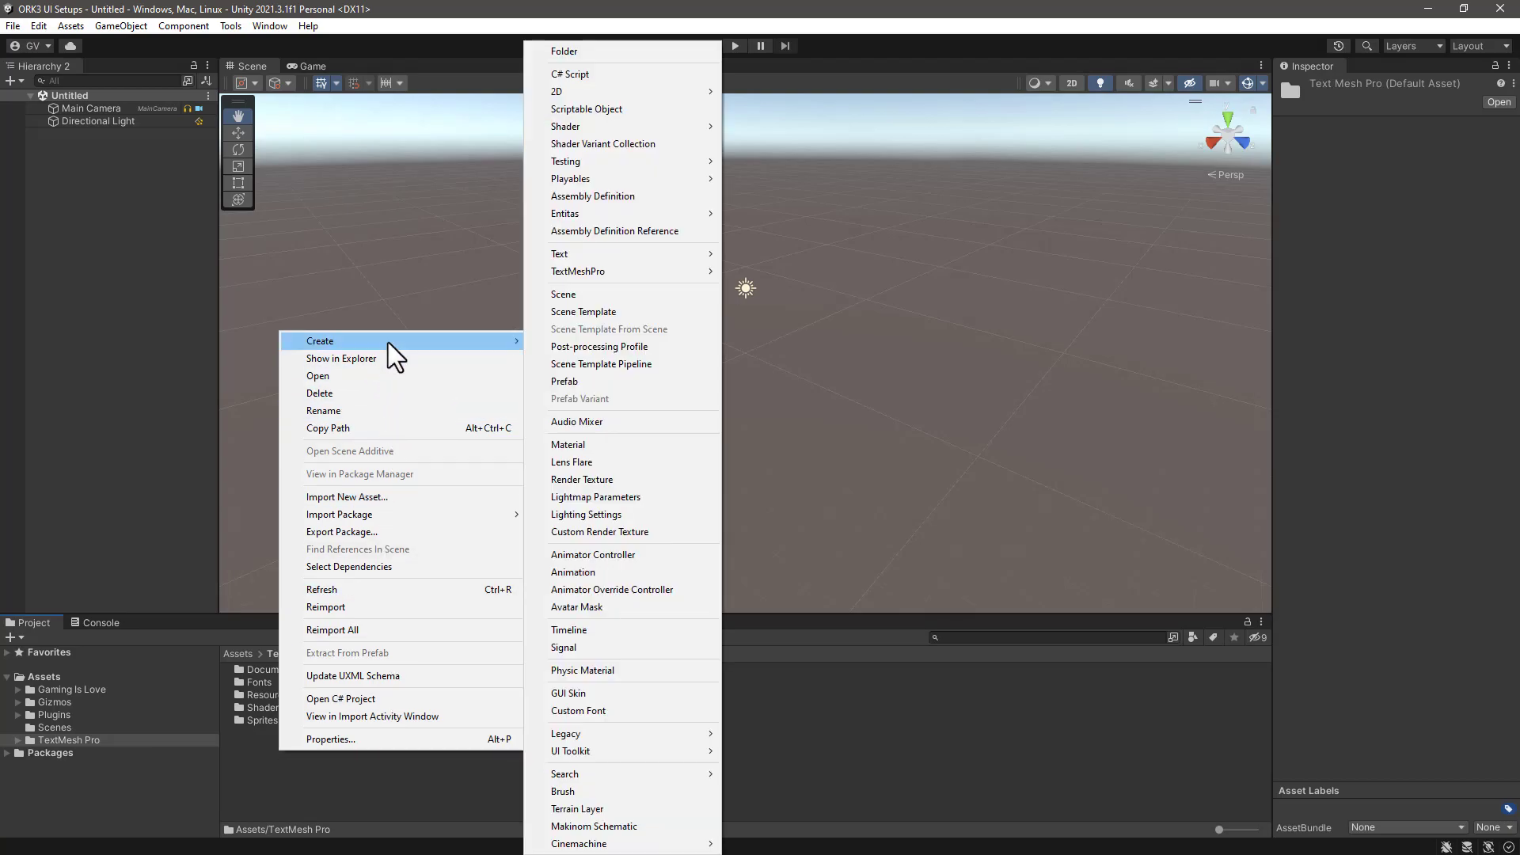
click(605, 49)
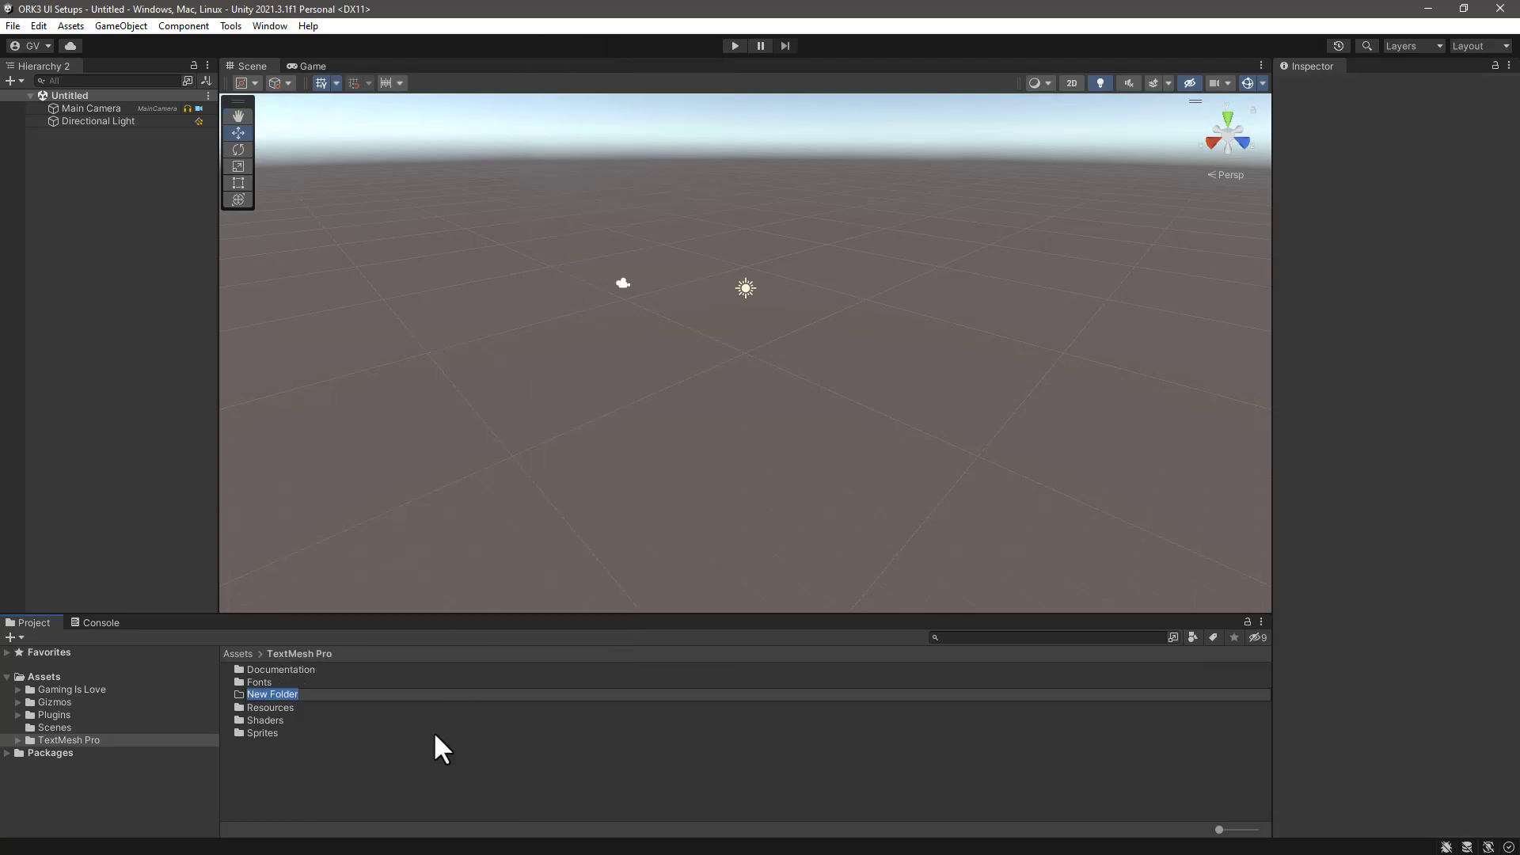
text(Tutorials)
key(BackSpace)
text(Assets)
key(Return)
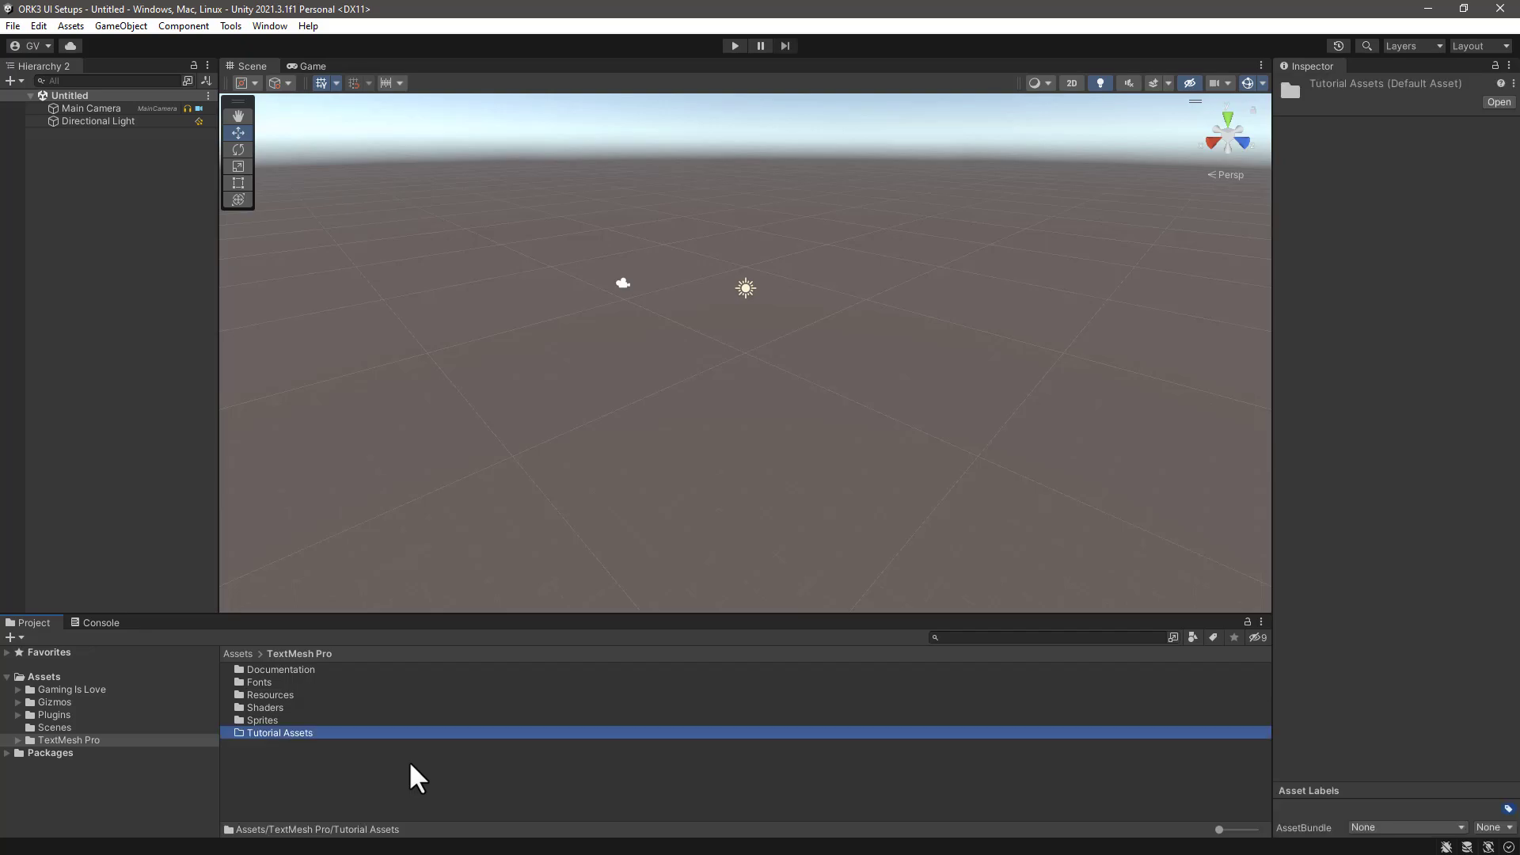
Create a folder named Font inside the Tutorial Assets folder
double_click(314, 729)
right_click(325, 708)
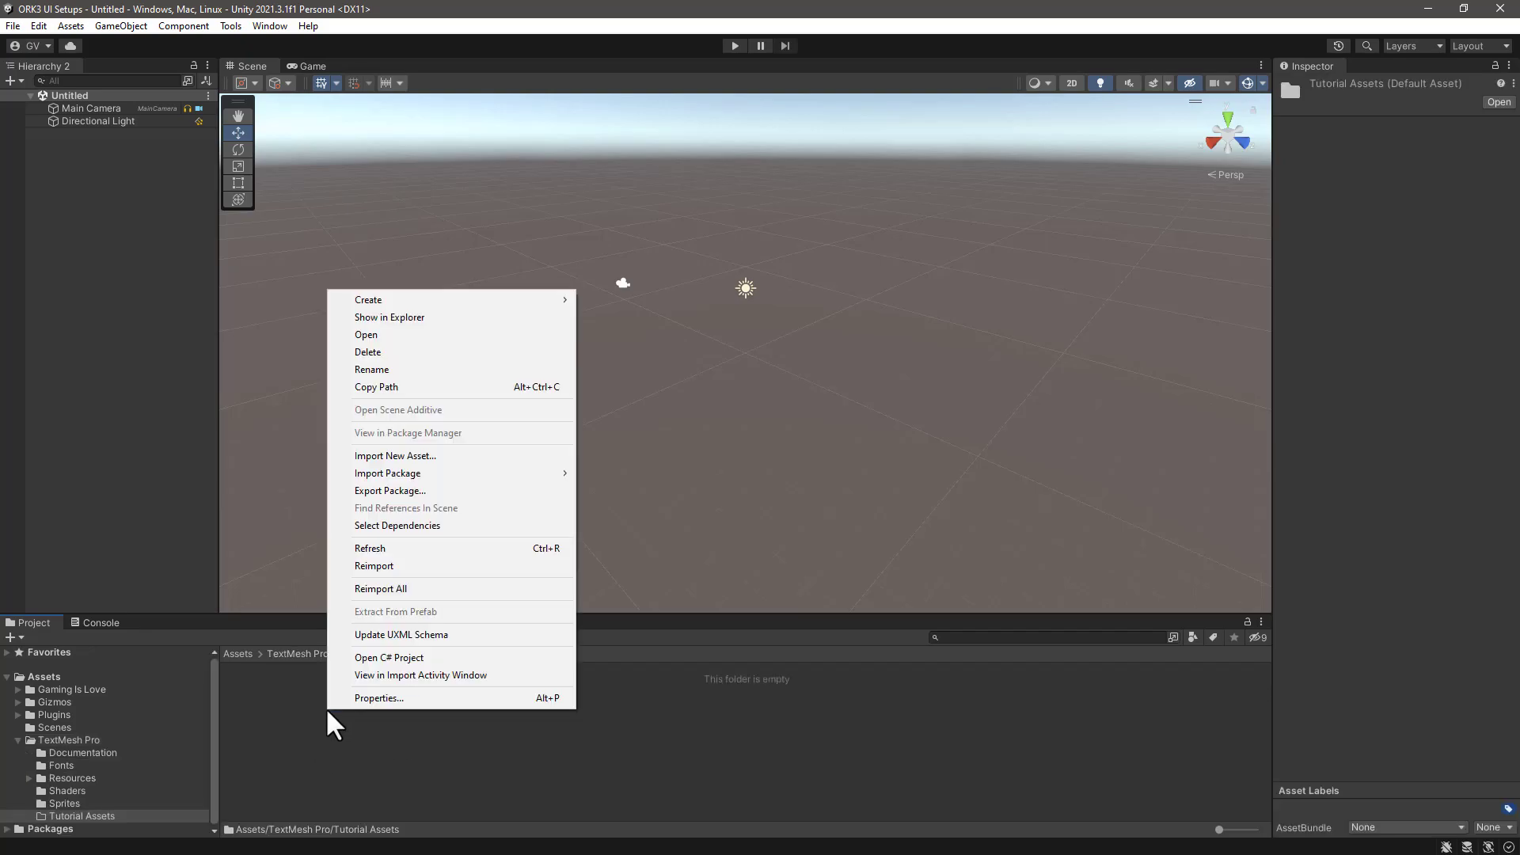
mouse_move(426, 302)
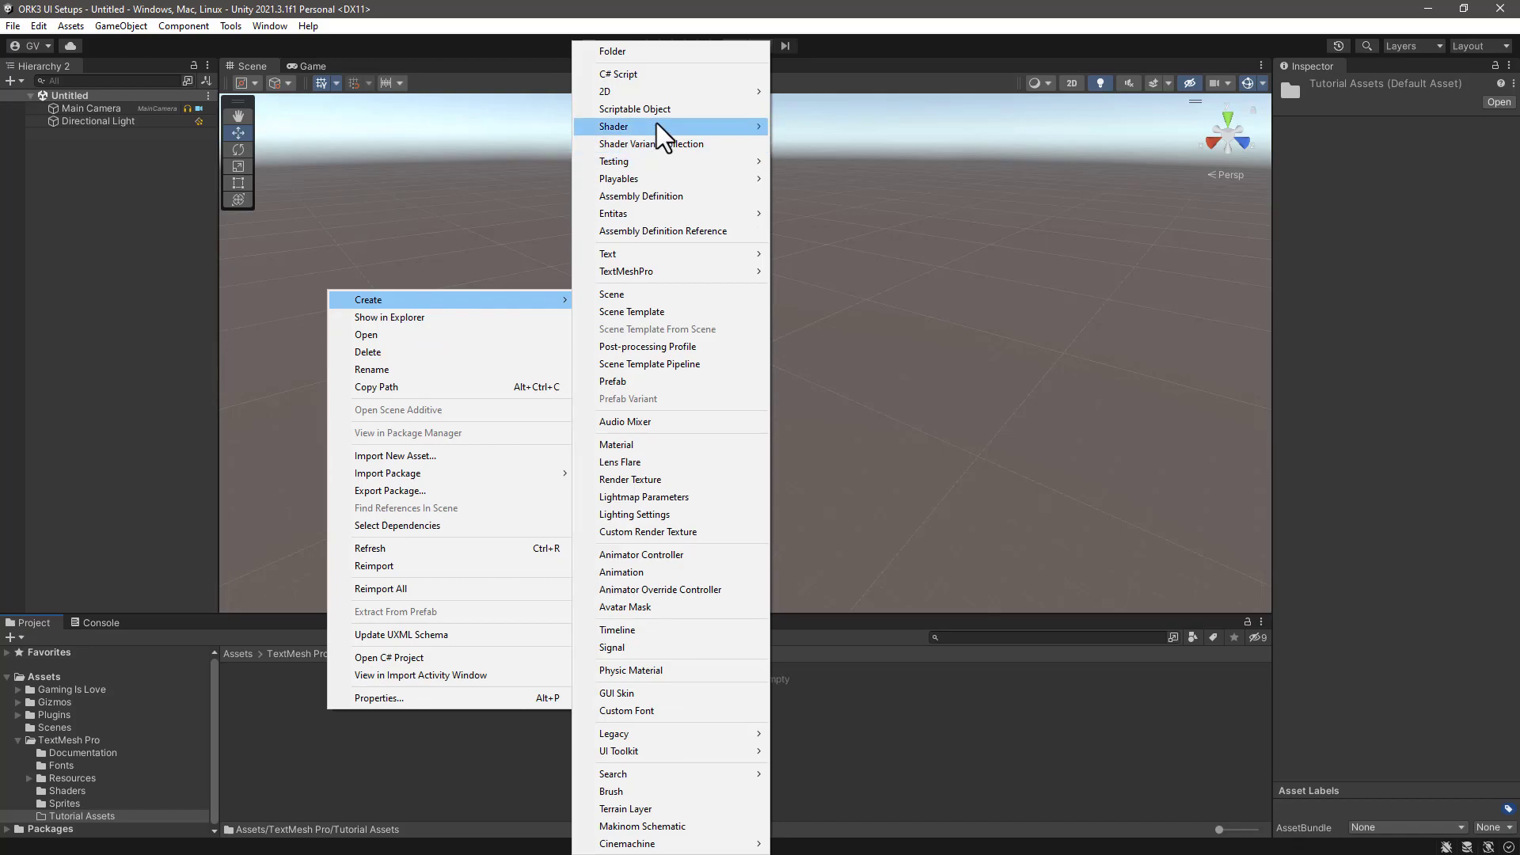
click(654, 53)
text(Font)
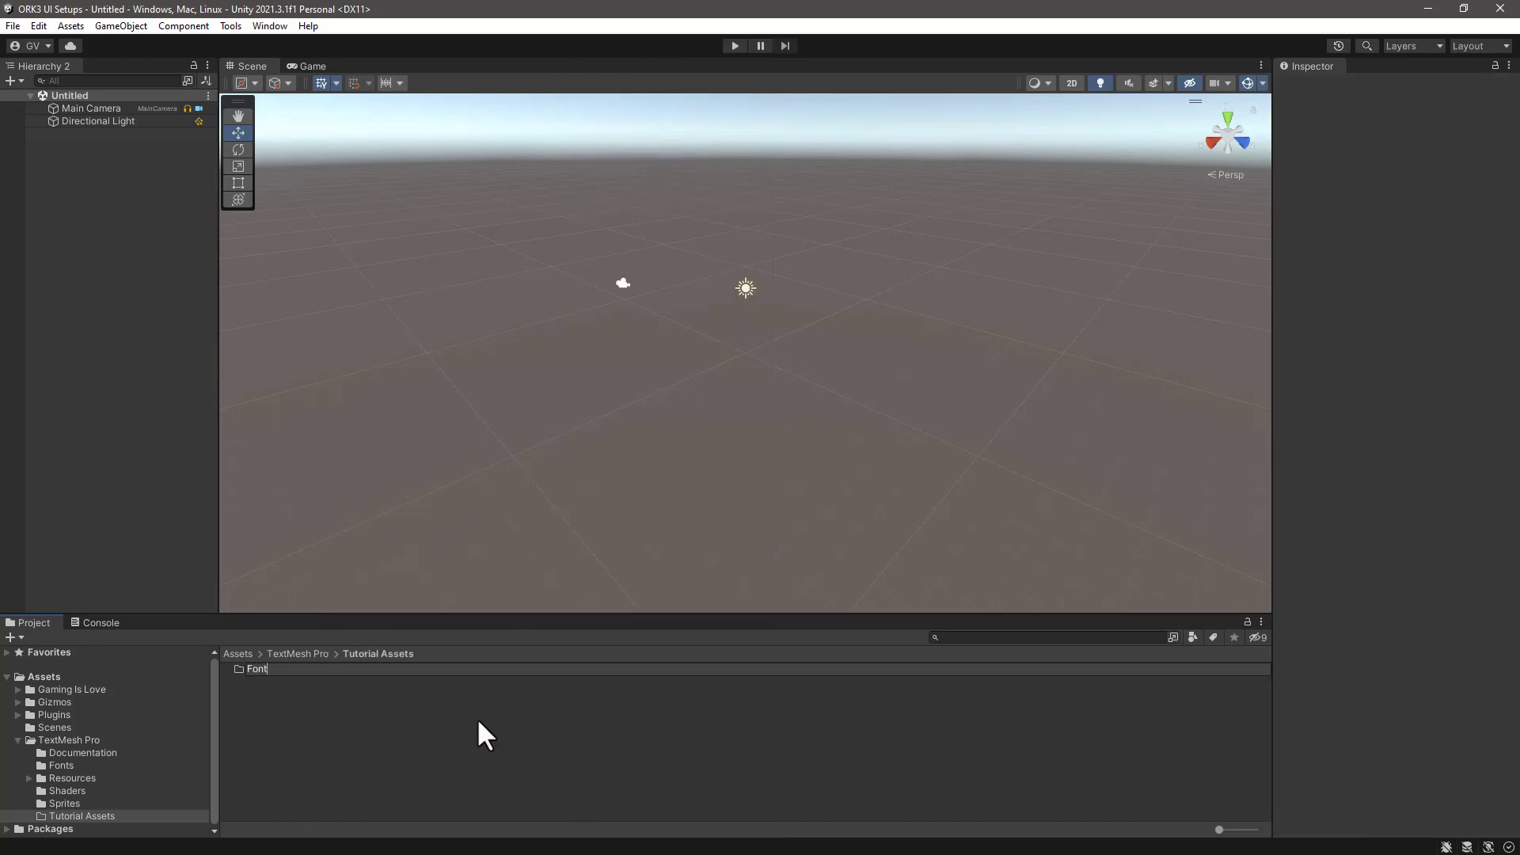
key(Return)
Create a folder named Icons inside the Tutorial Assets folder
right_click(270, 727)
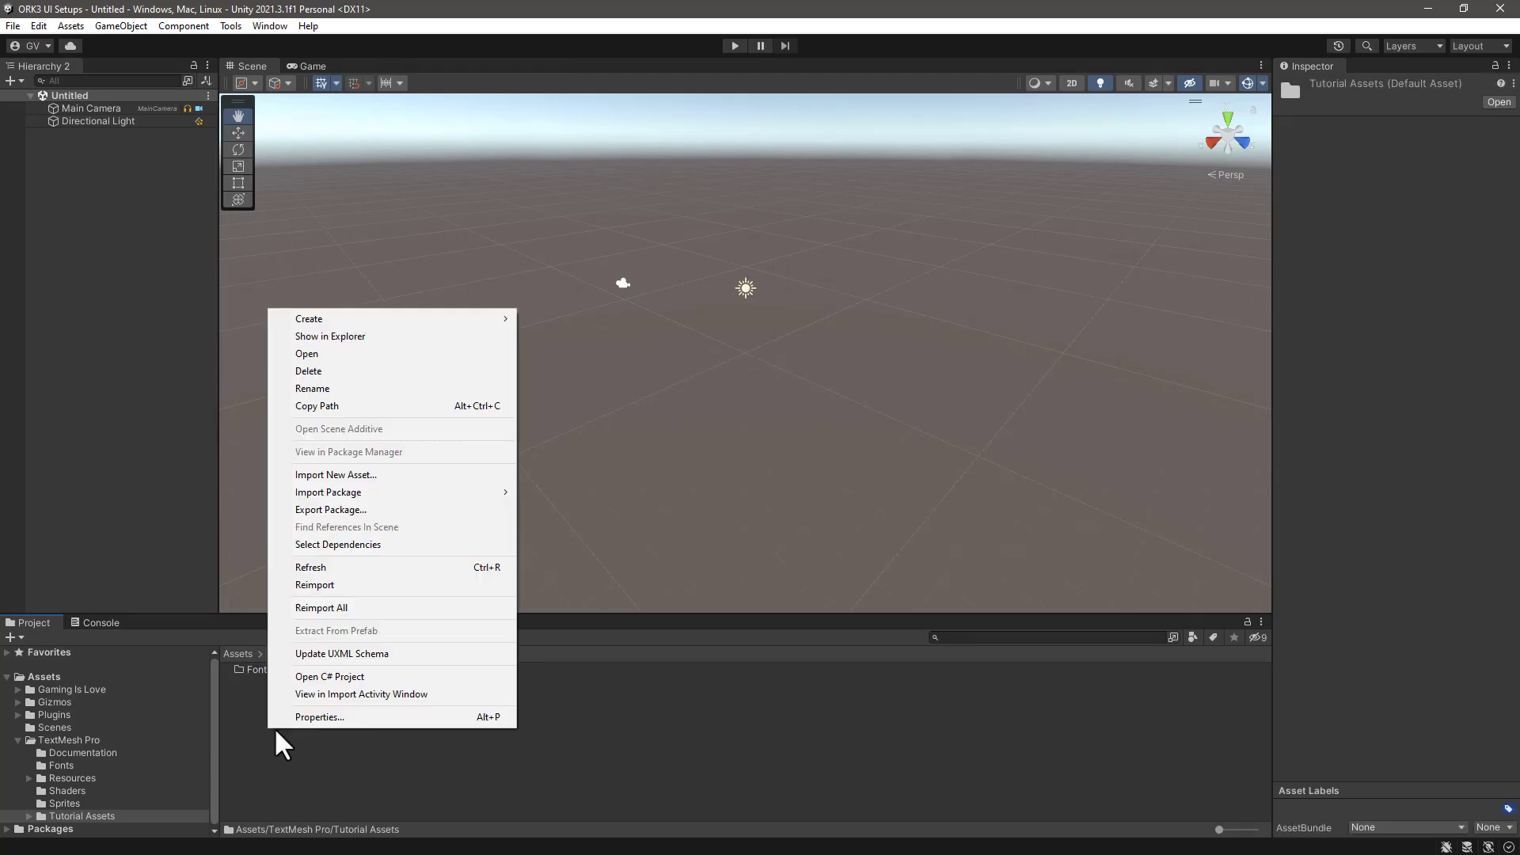
mouse_move(372, 316)
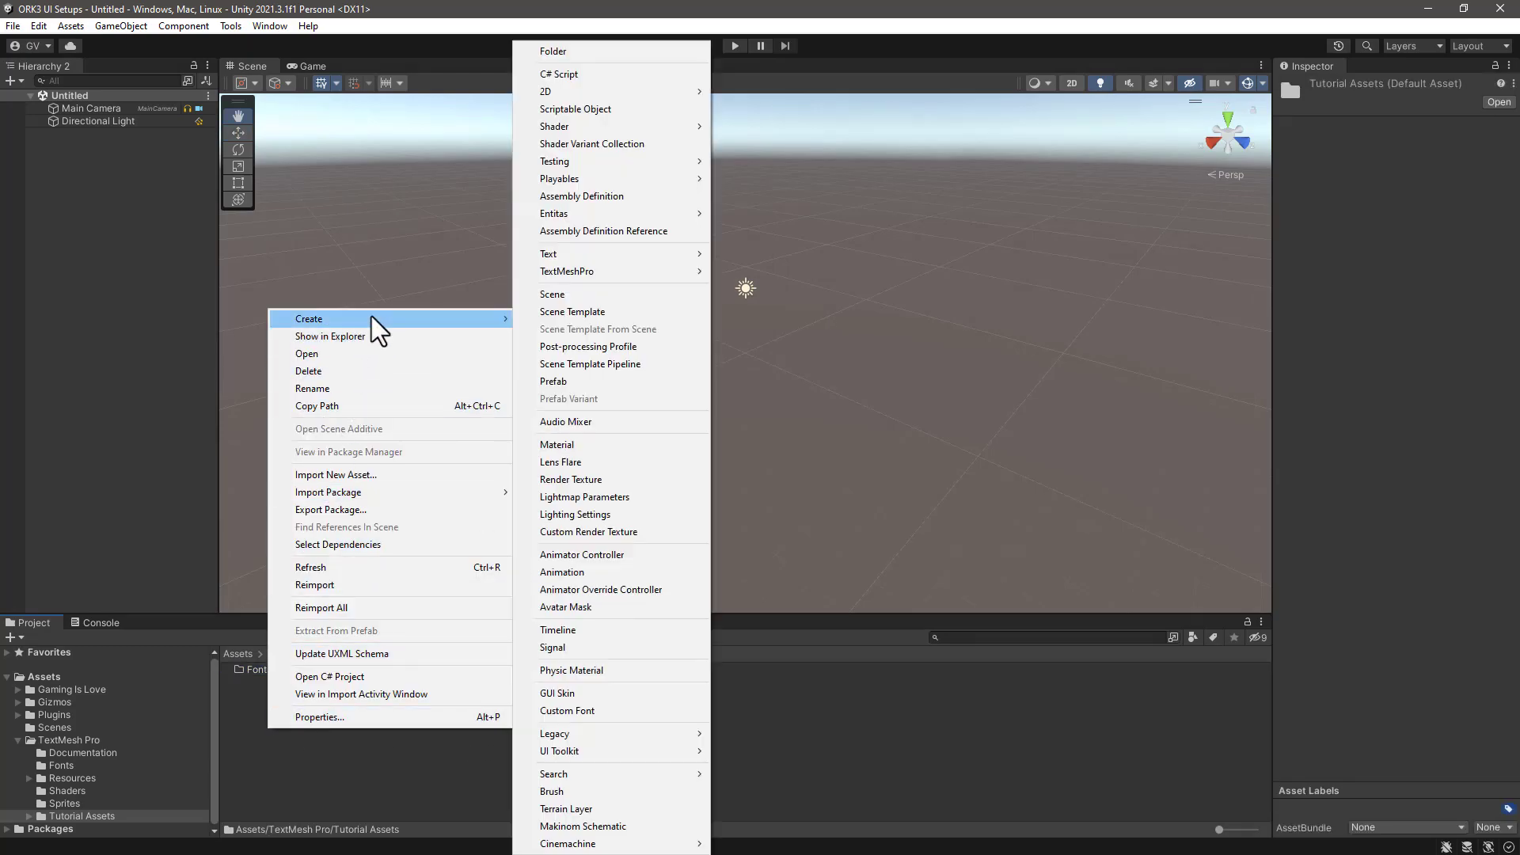
click(620, 51)
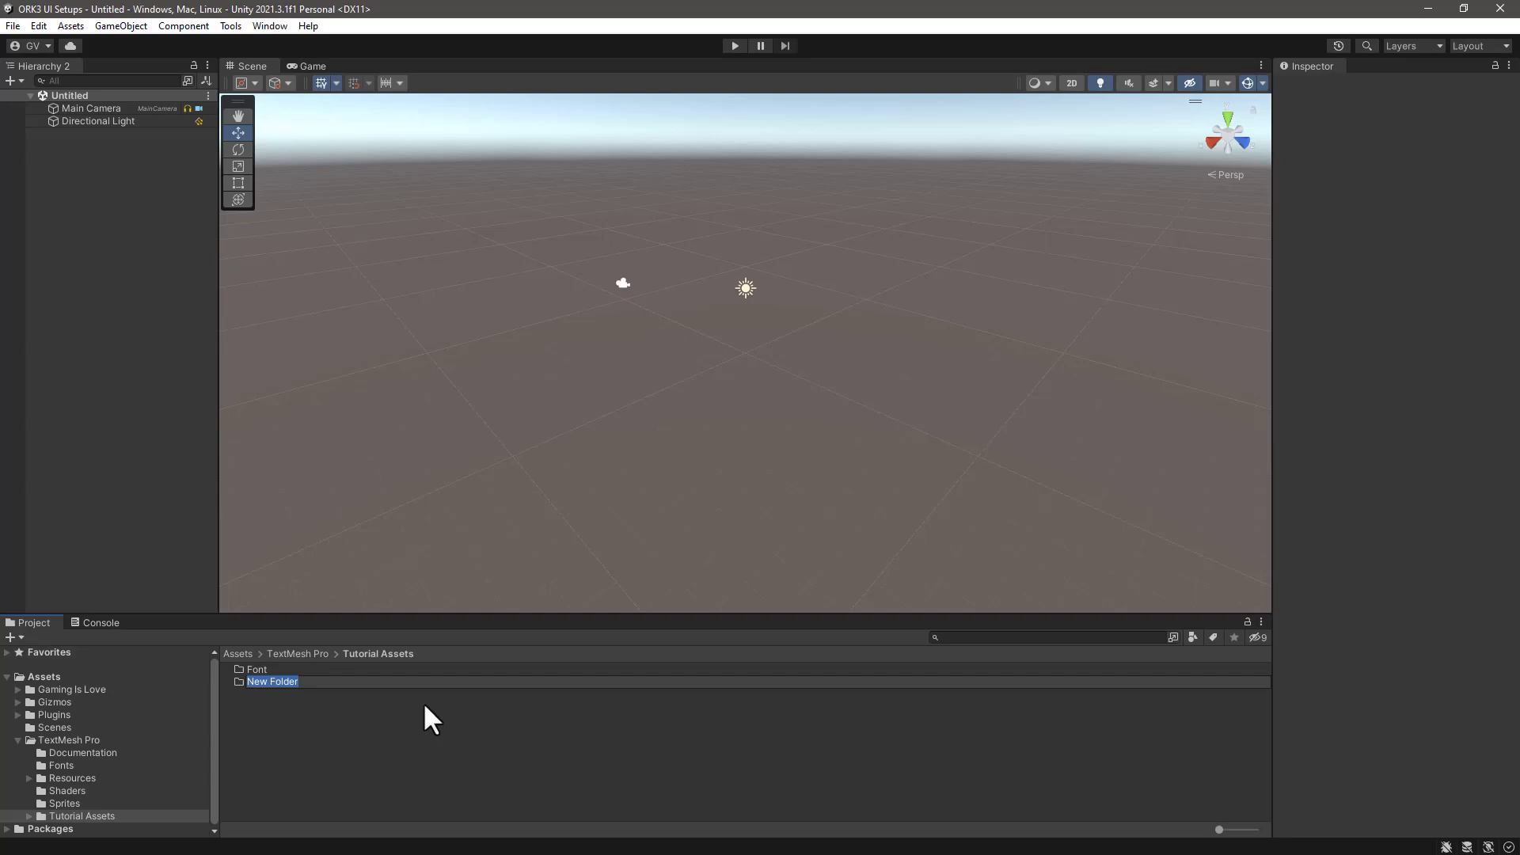
text(Icons)
key(Return)
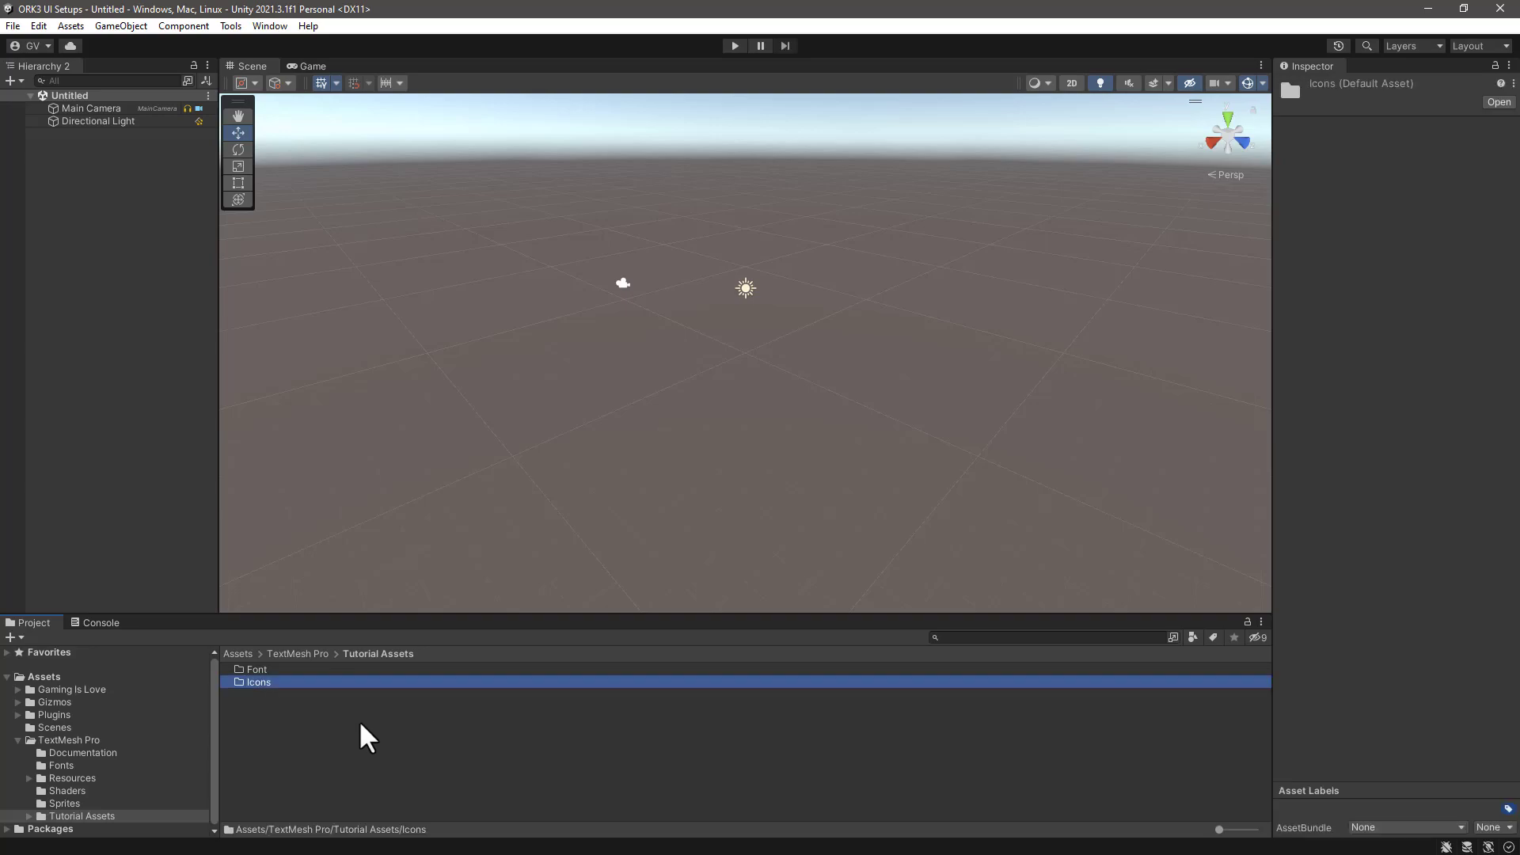
Create a folder named Resources inside the Tutorial Assets folder, alongside Font and Icons
right_click(361, 724)
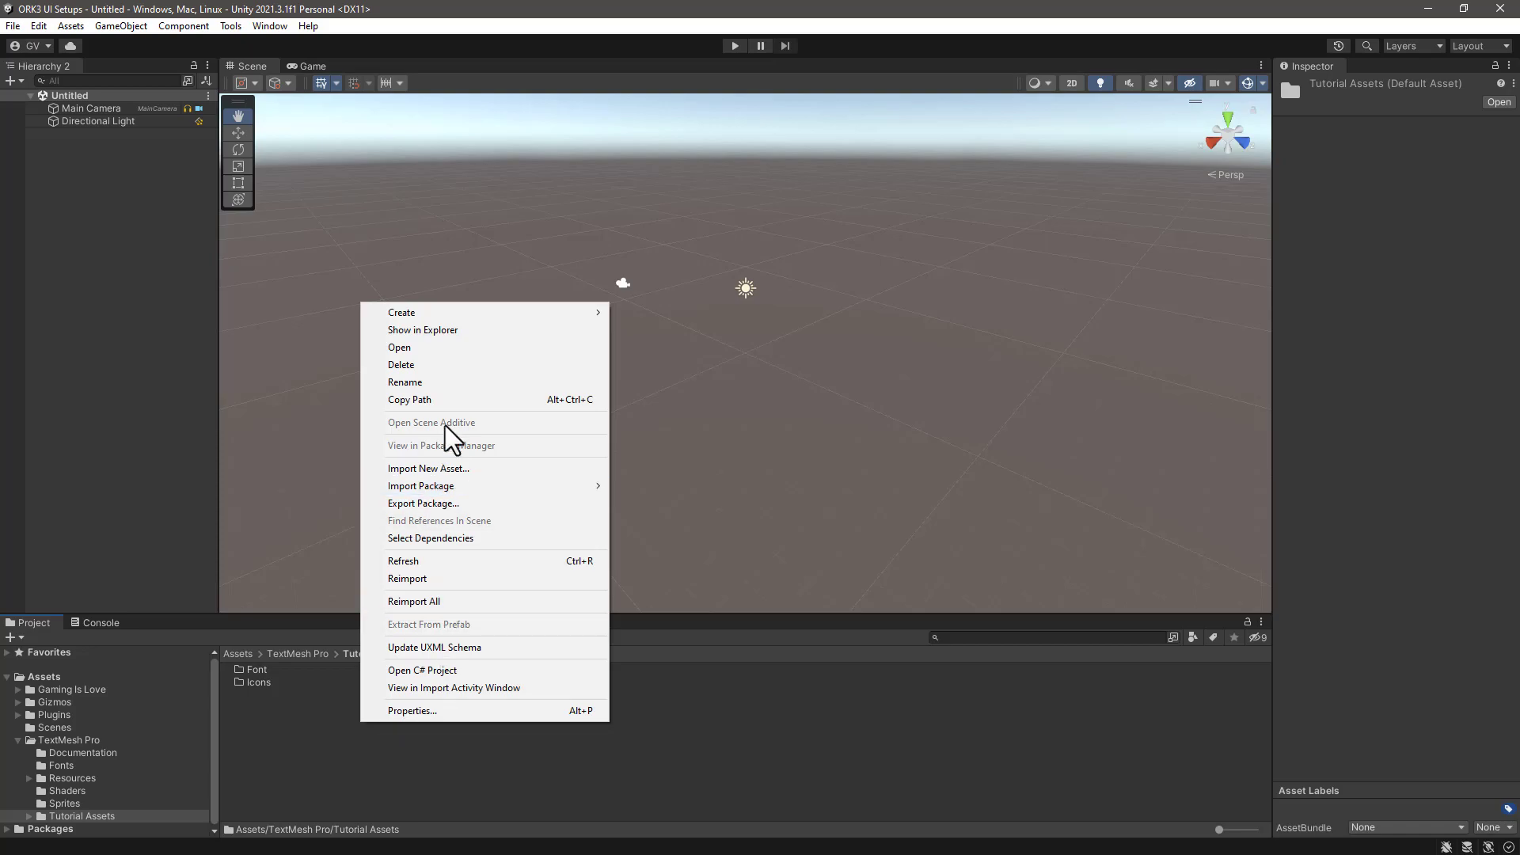
mouse_move(448, 311)
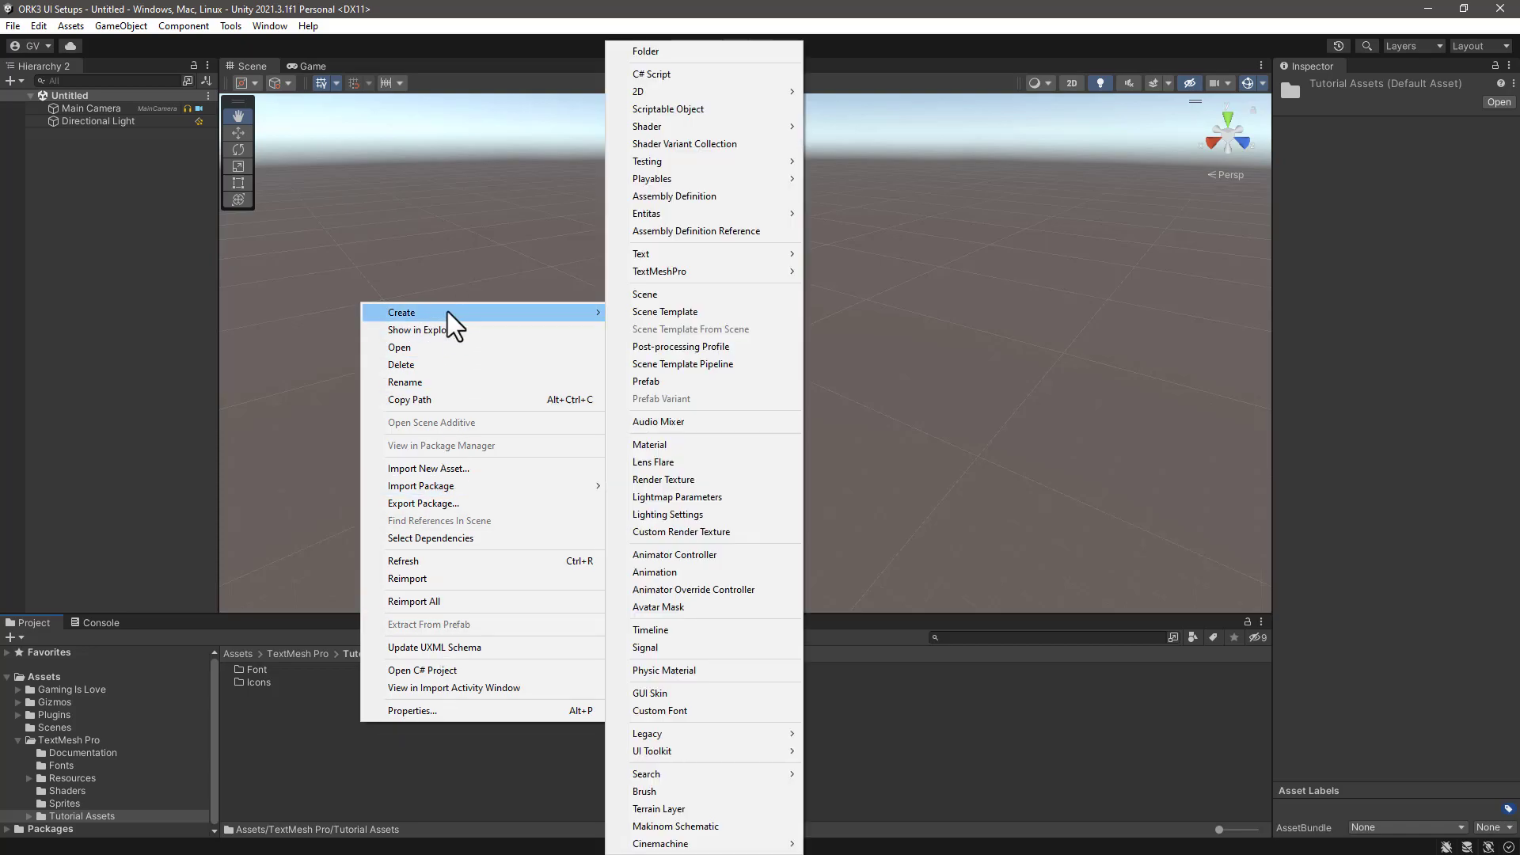
click(685, 49)
text(Resources)
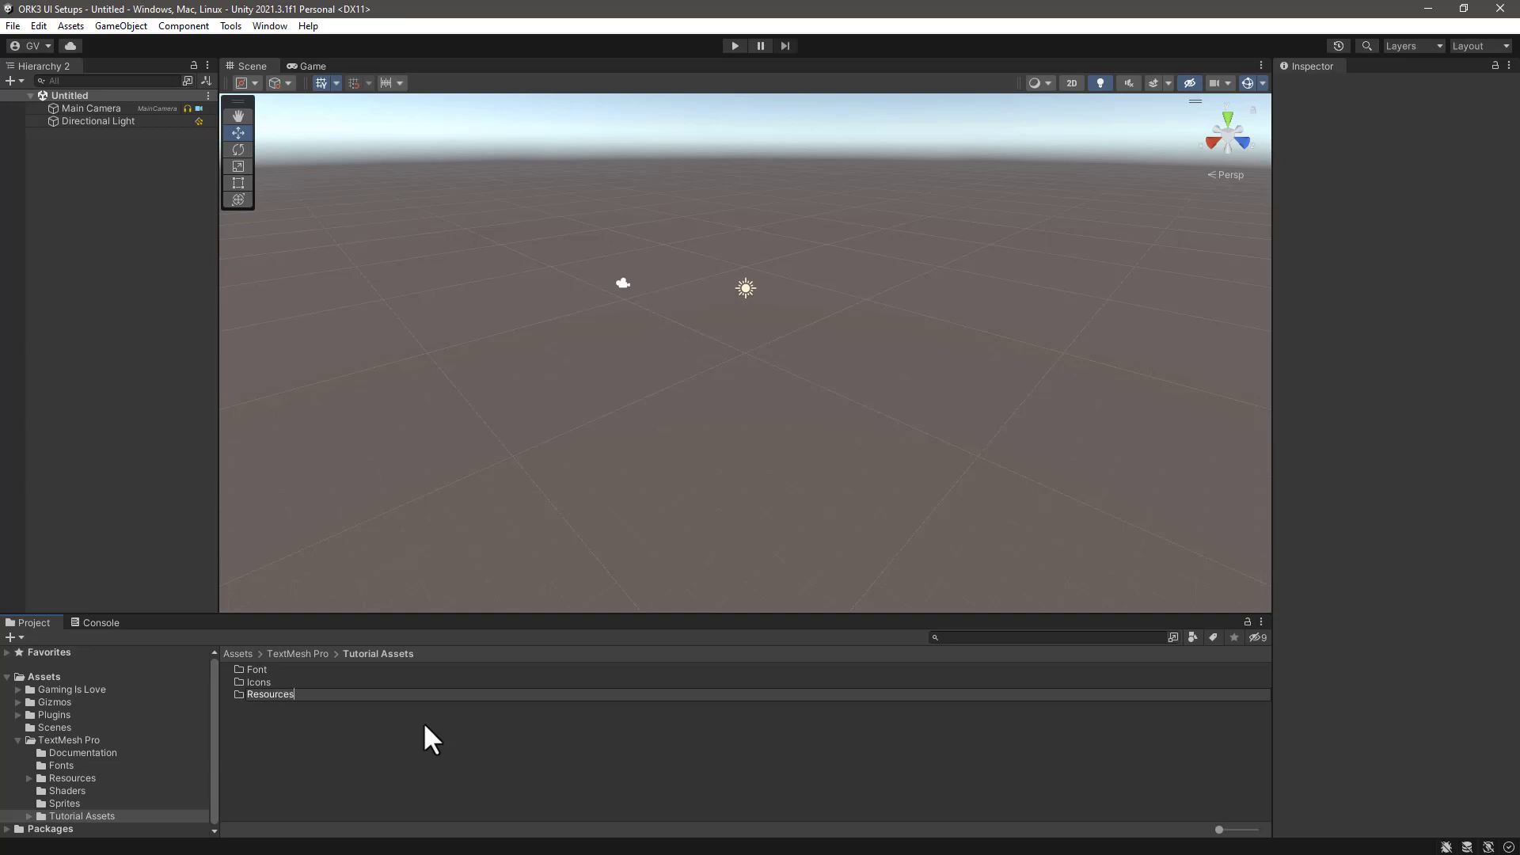
key(Return)
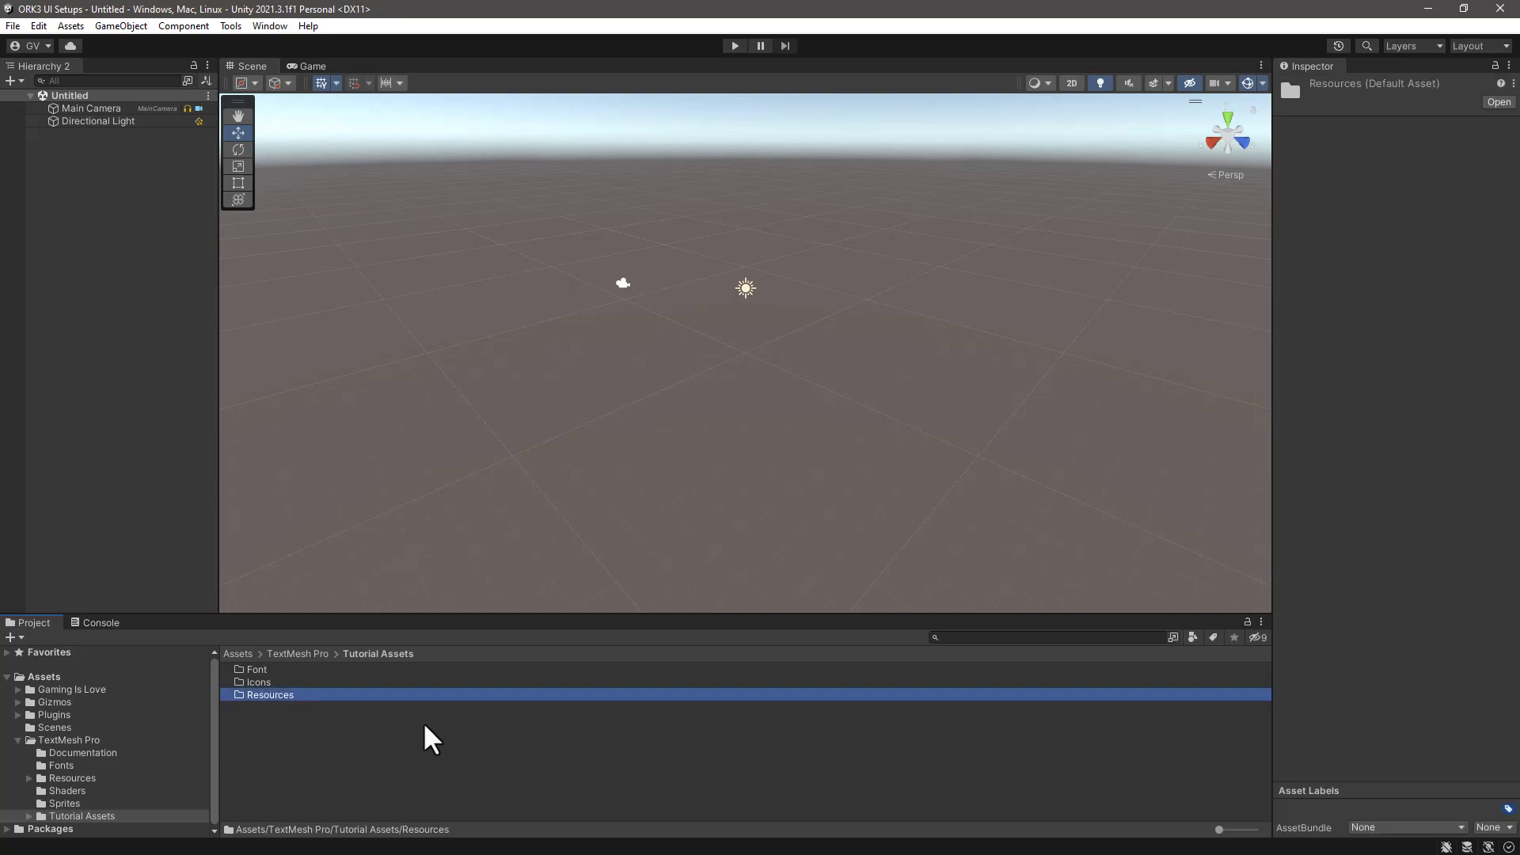
Create a folder named Fonts & Materials inside the Resources folder of Tutorial Assets
double_click(281, 696)
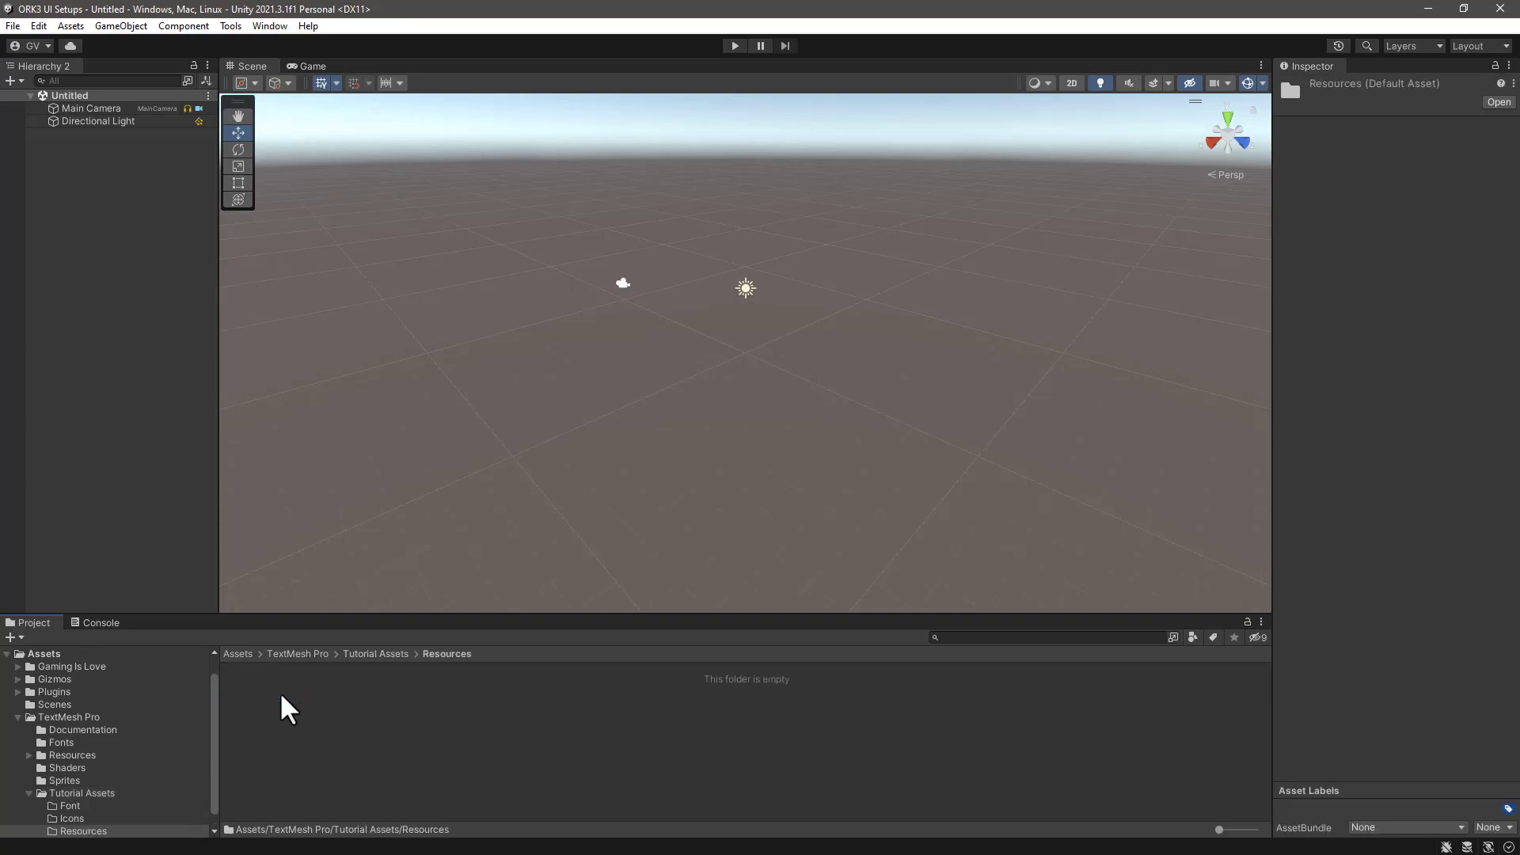
right_click(324, 694)
mouse_move(426, 281)
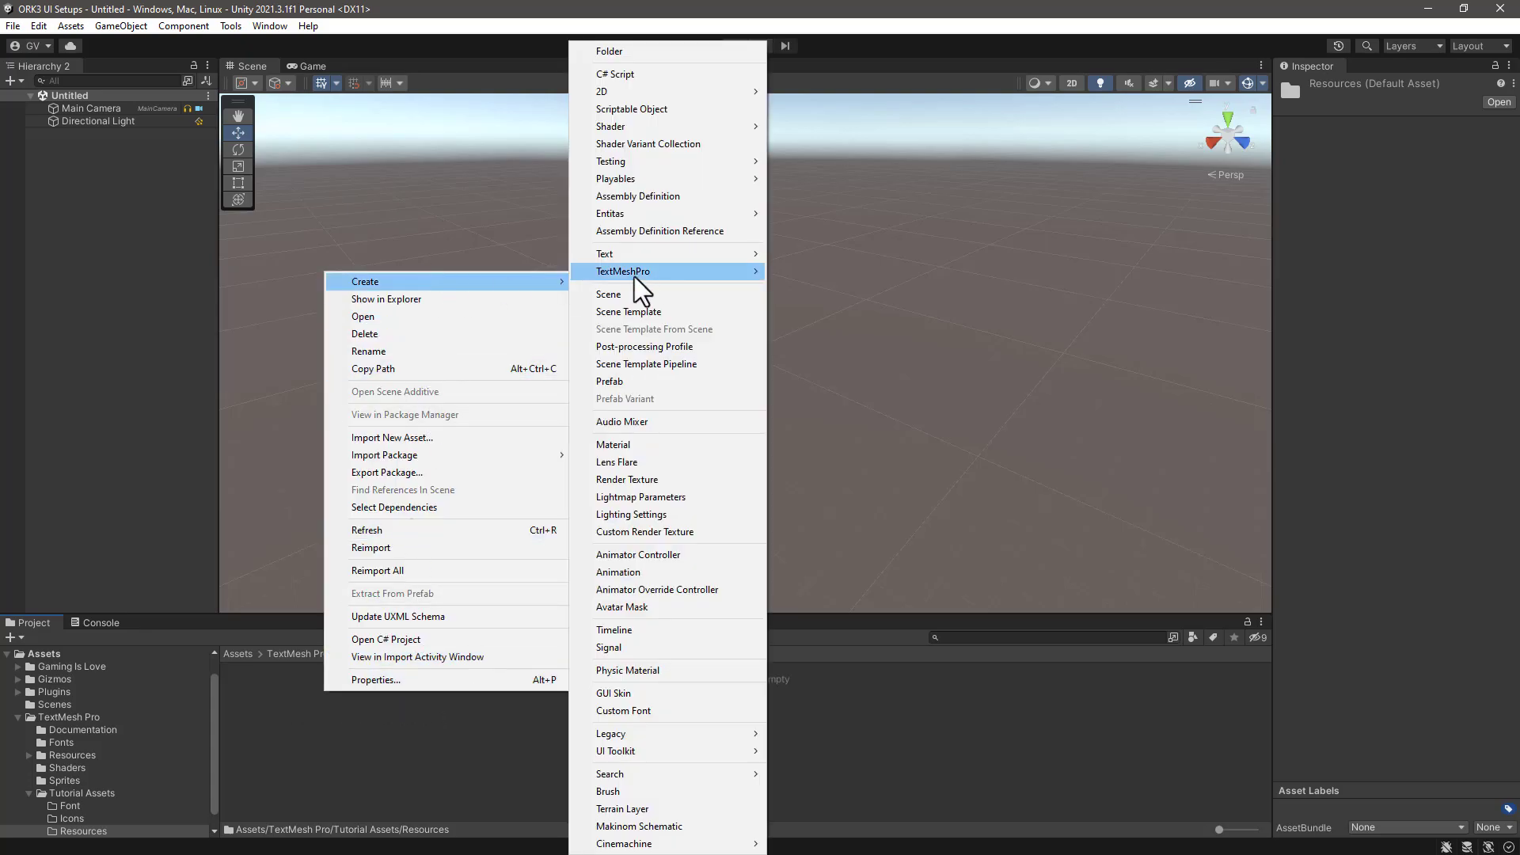
click(627, 51)
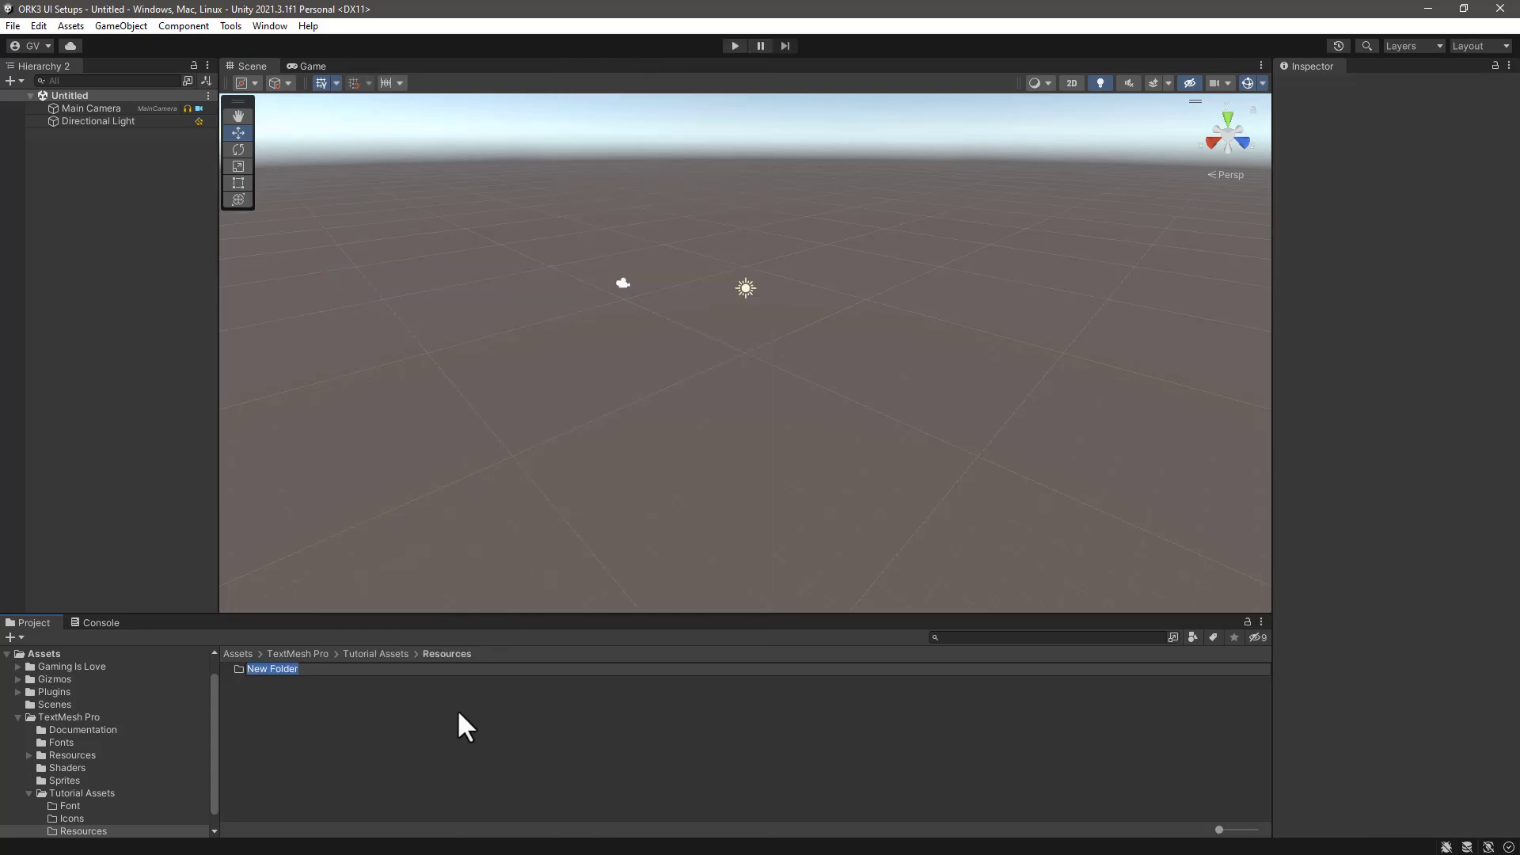
text(Fonts & Materials)
key(Return)
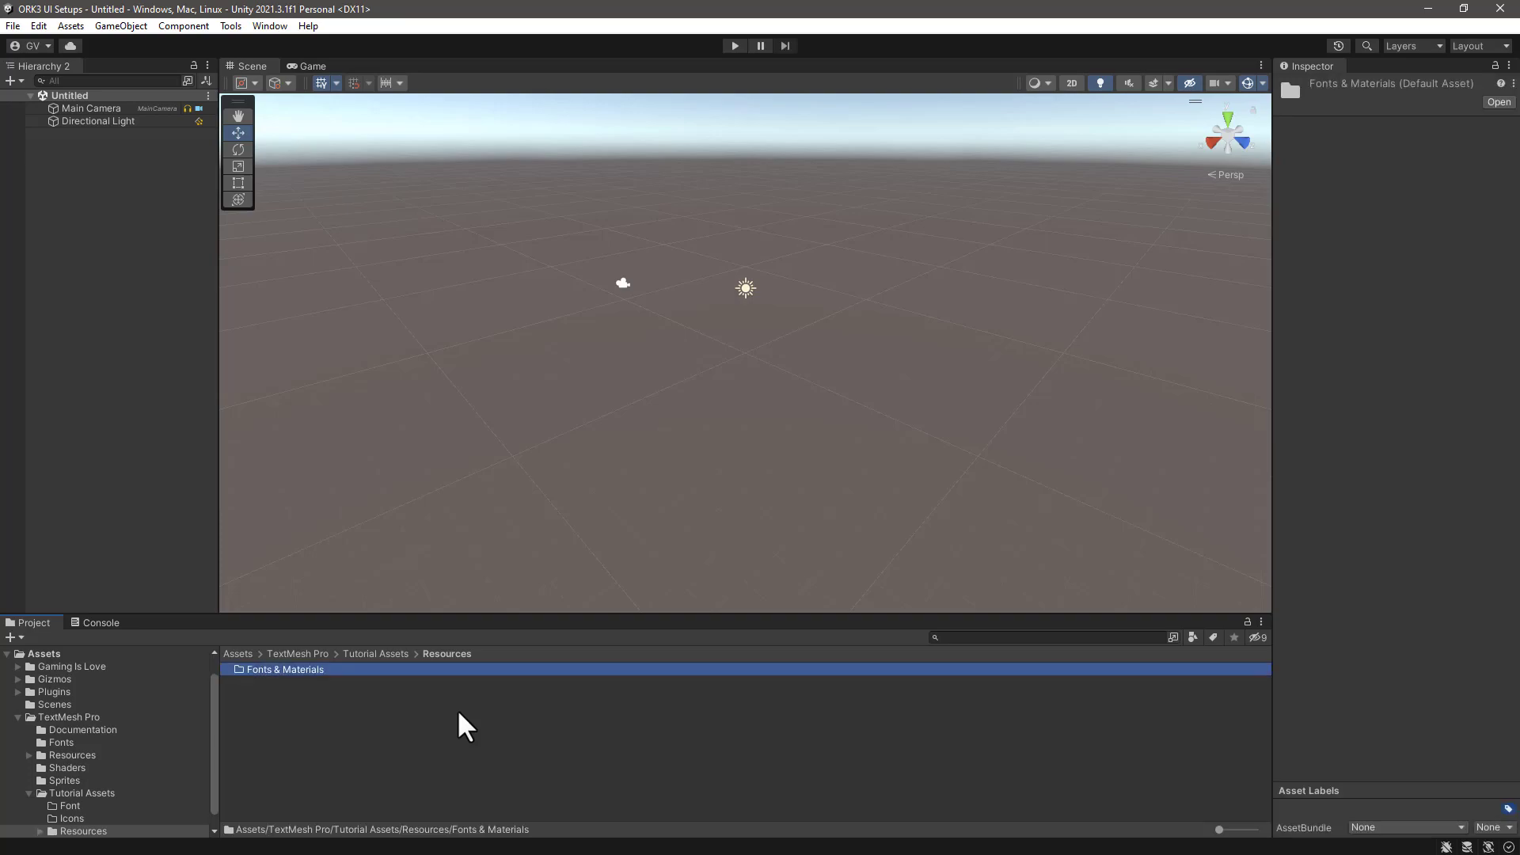
Create a folder named Sprite Assets next to Fonts & Materials in the Tutorial Assets Resources folder
right_click(271, 708)
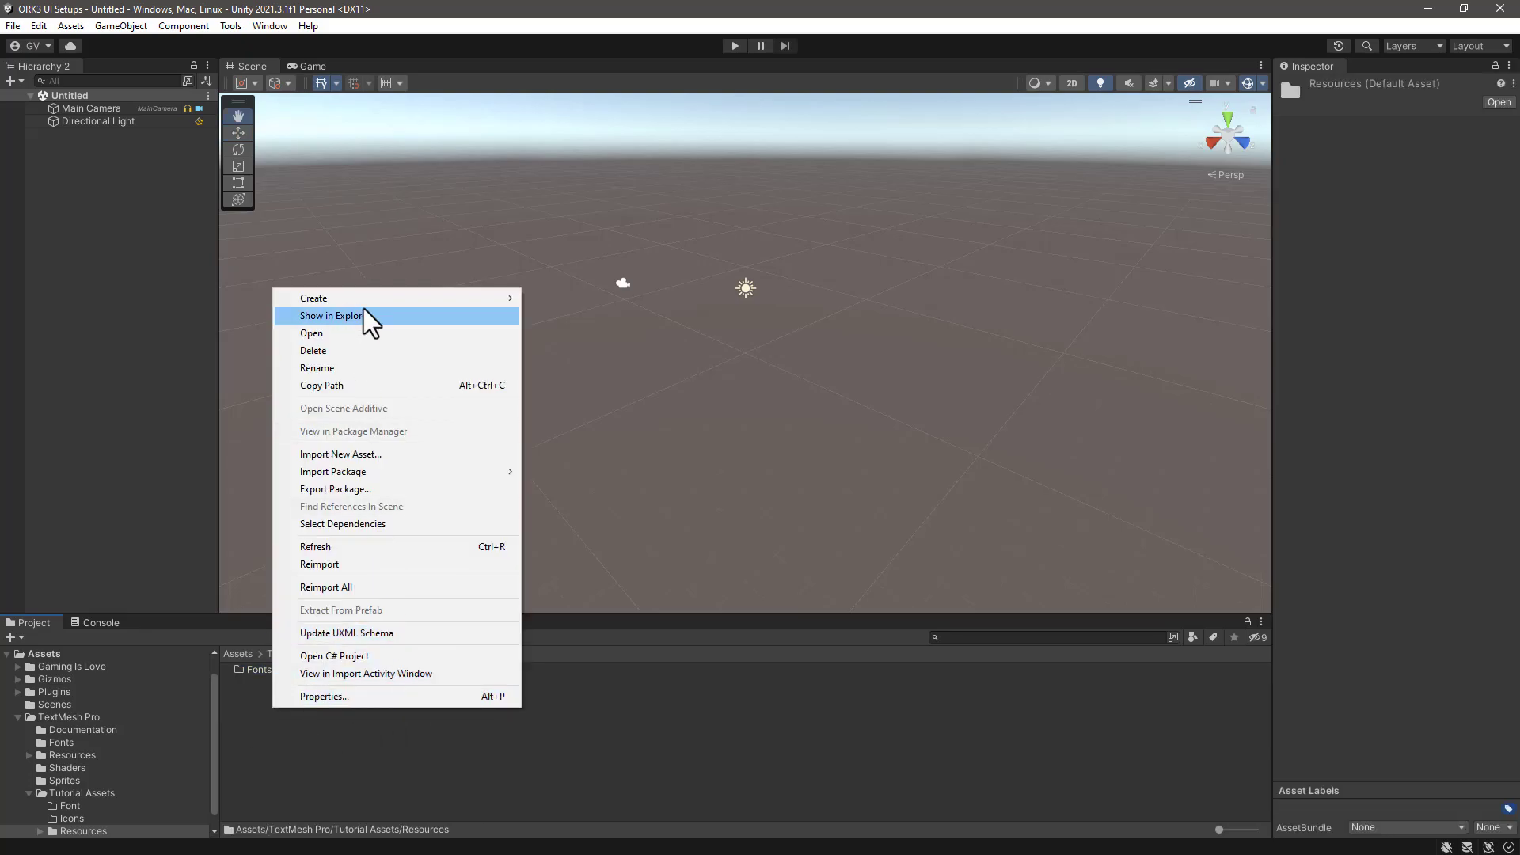
mouse_move(364, 299)
click(576, 52)
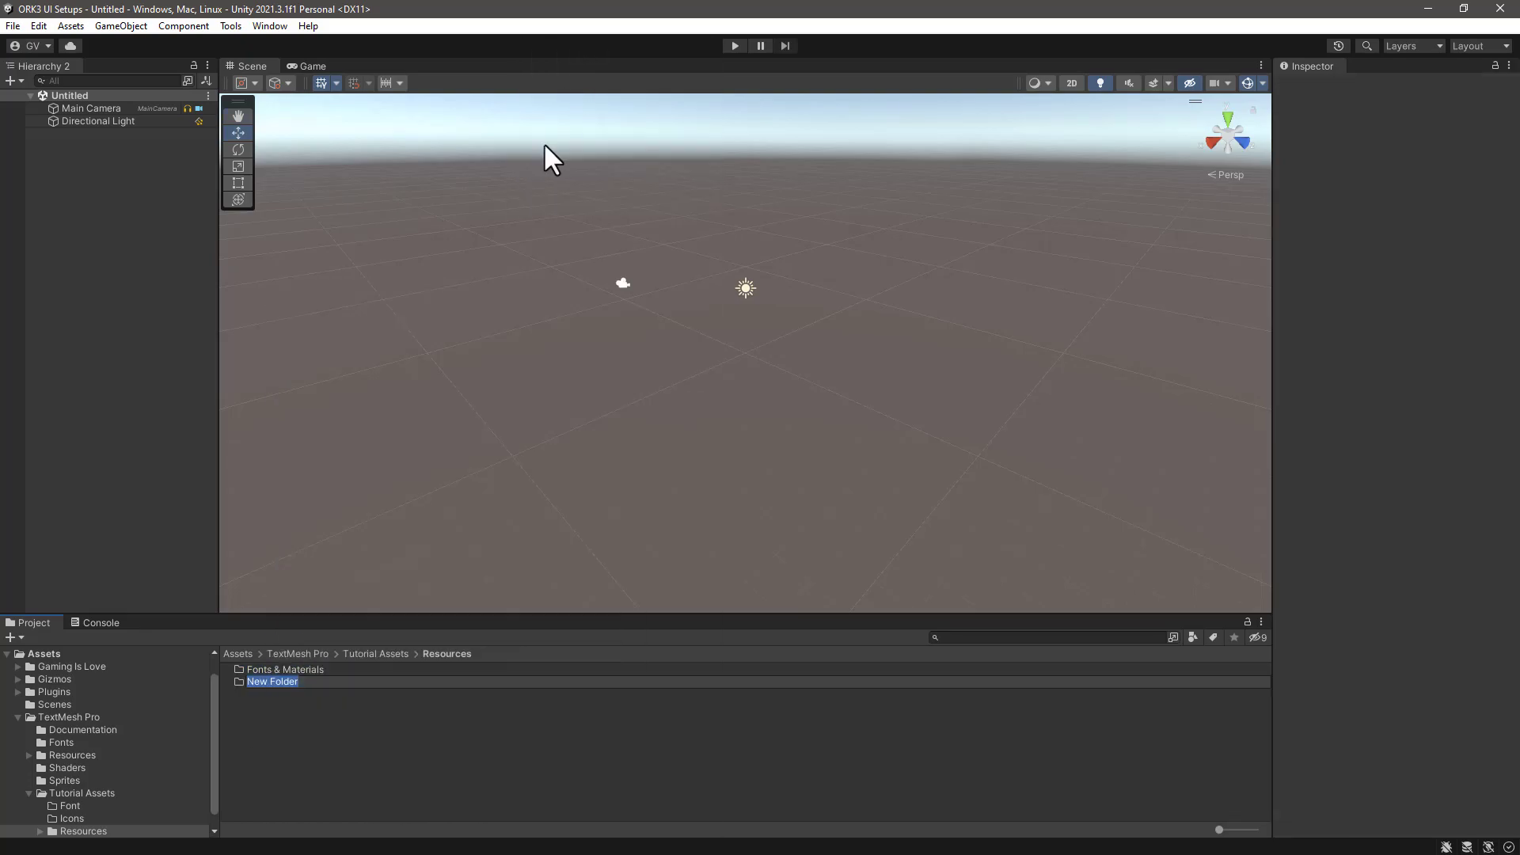
text(Sprite Assets)
key(Return)
click(324, 749)
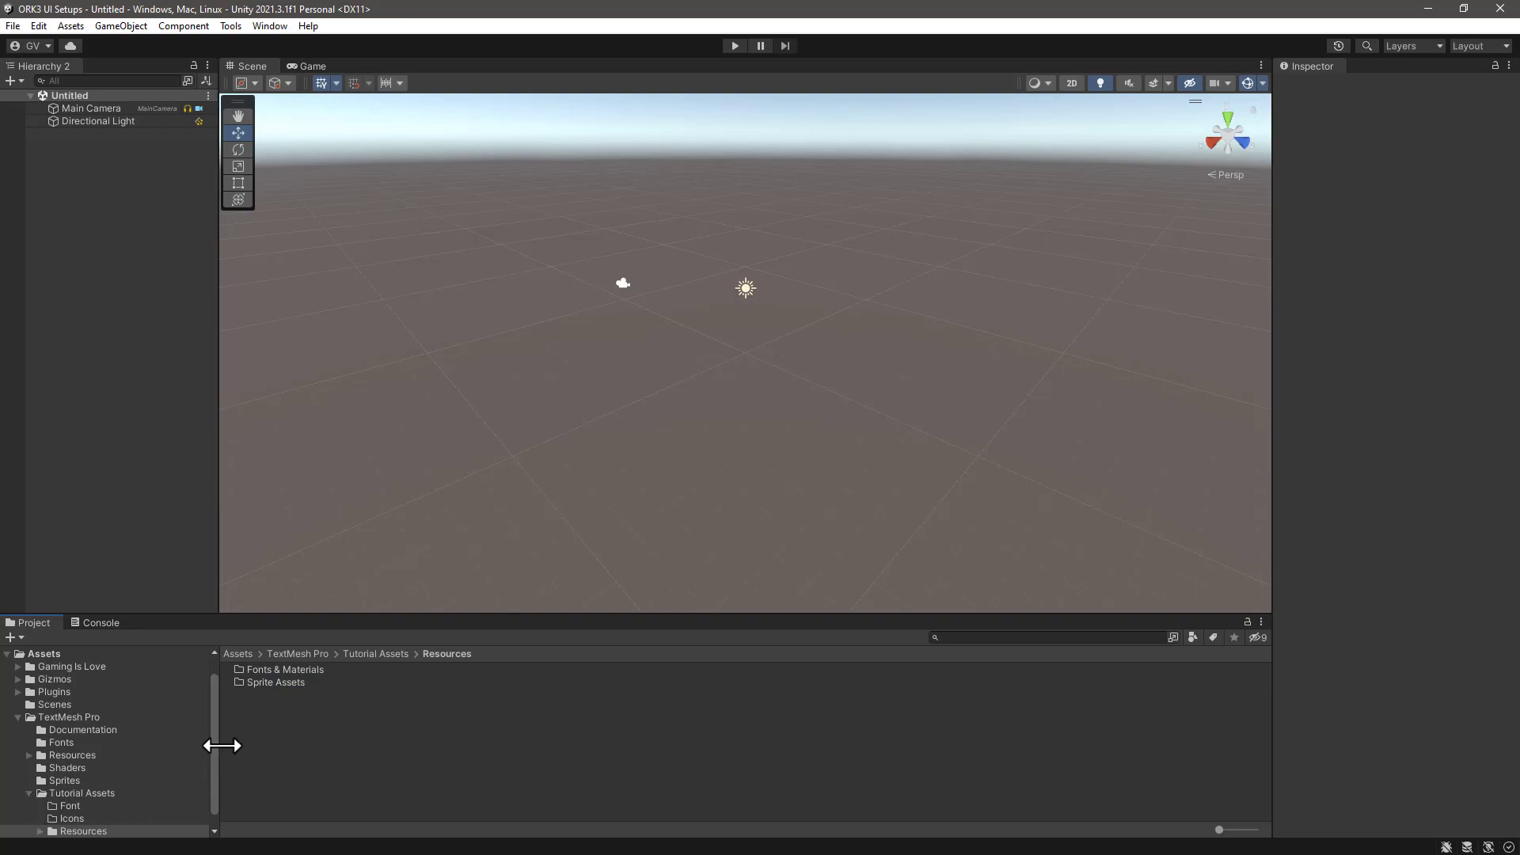
Add the Square721-bt-roman font file to the Font folder in Tutorial Assets and select it
drag(212, 744, 213, 791)
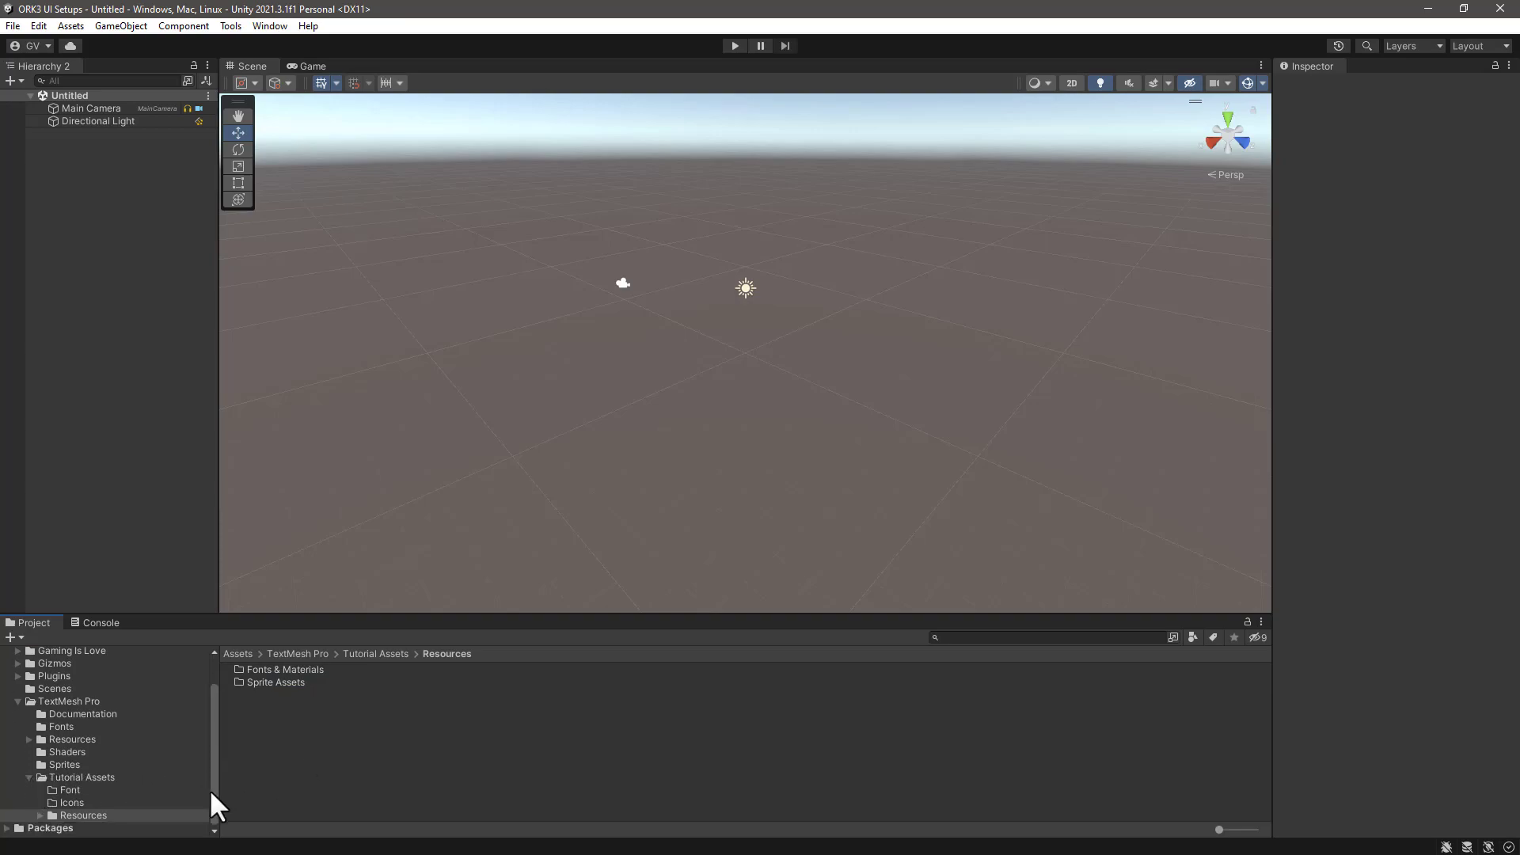
click(50, 787)
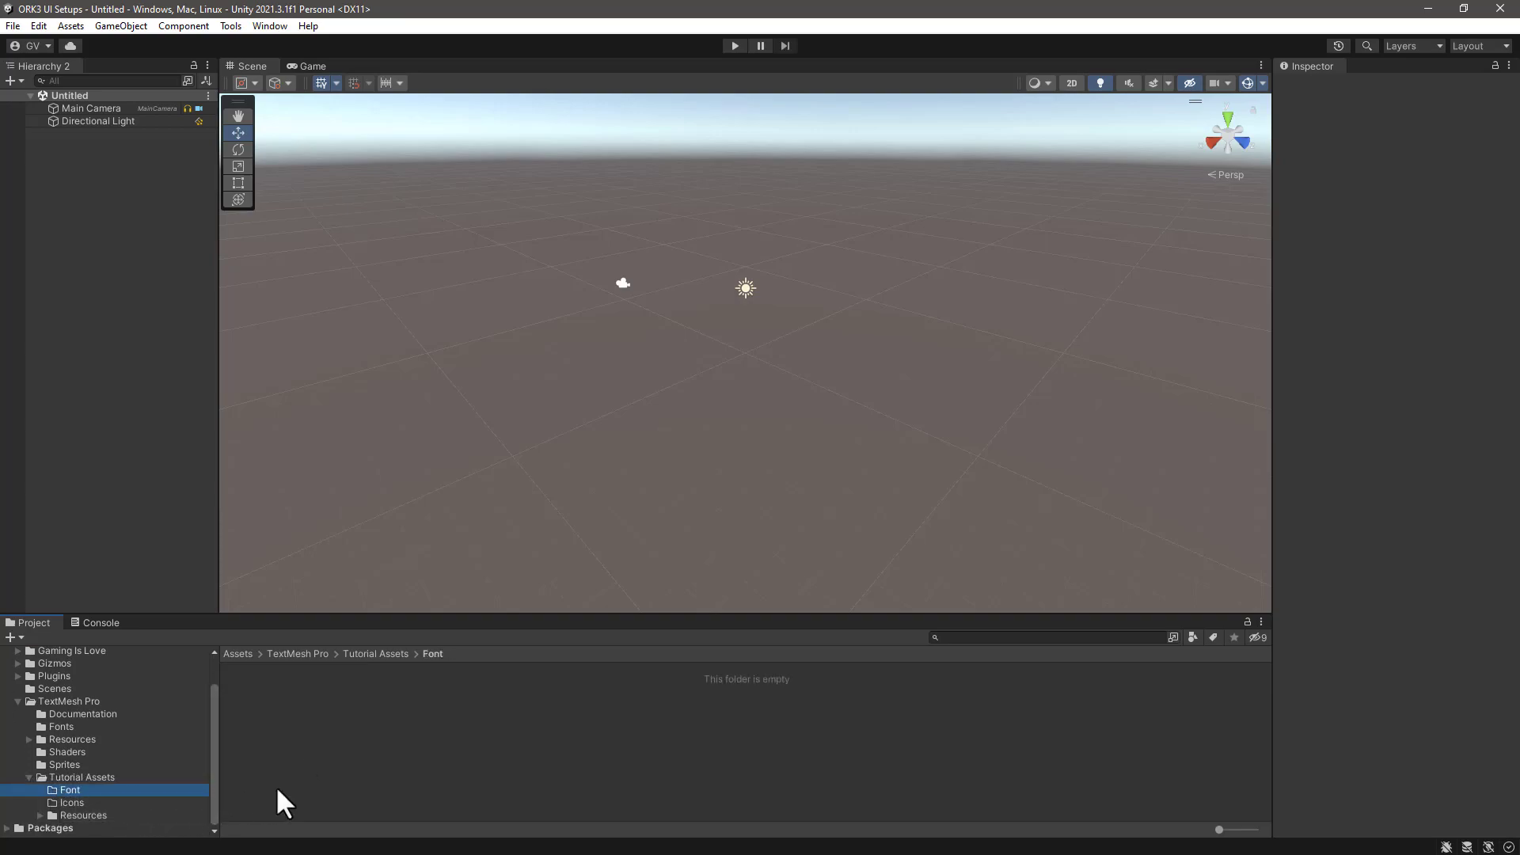
click(328, 722)
drag(404, 725, 404, 725)
click(342, 670)
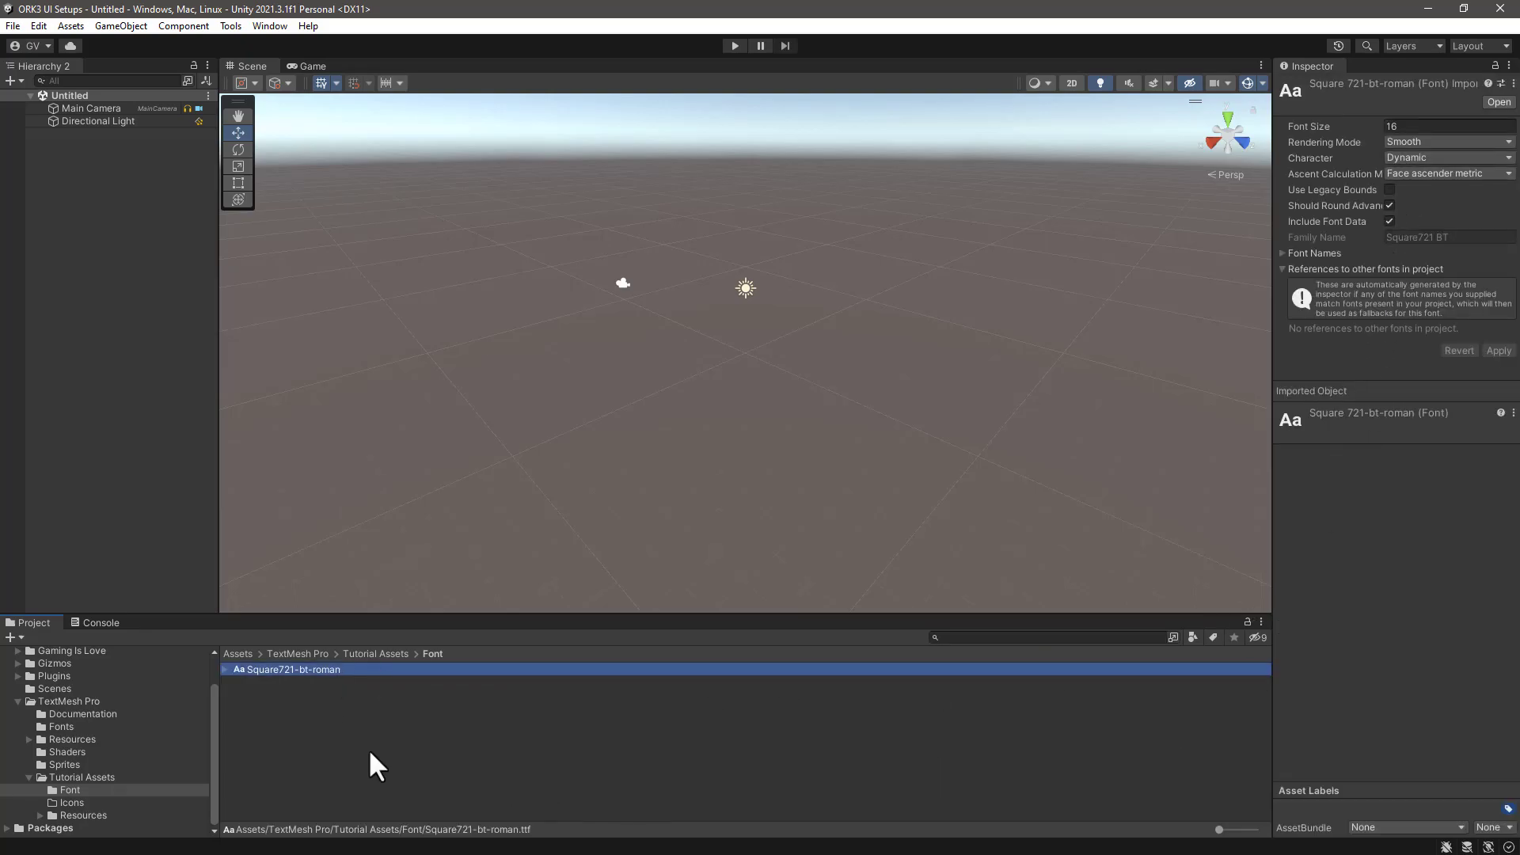
right_click(292, 669)
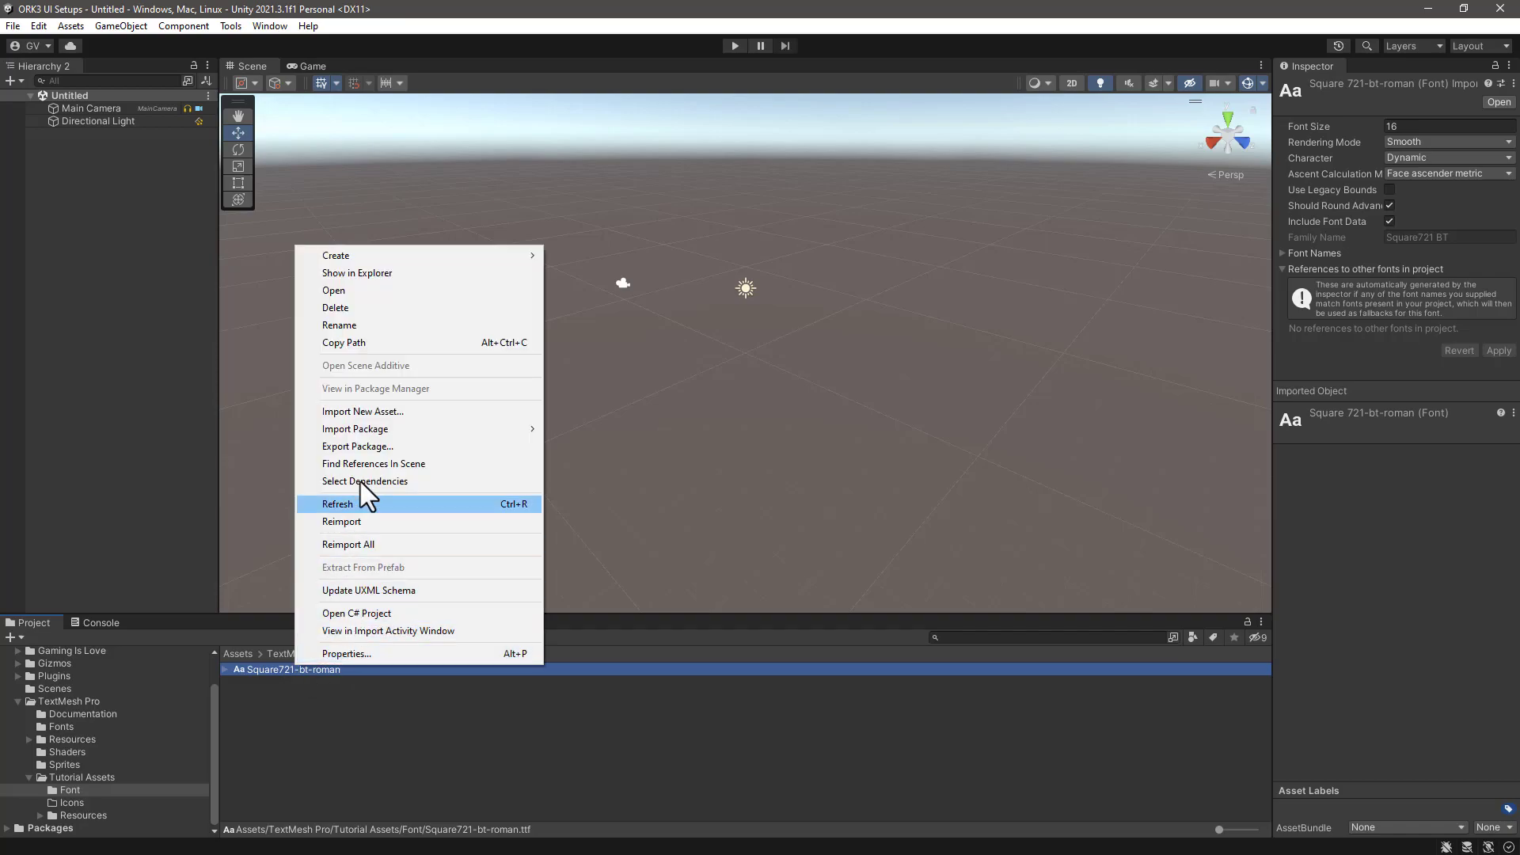
mouse_move(345, 255)
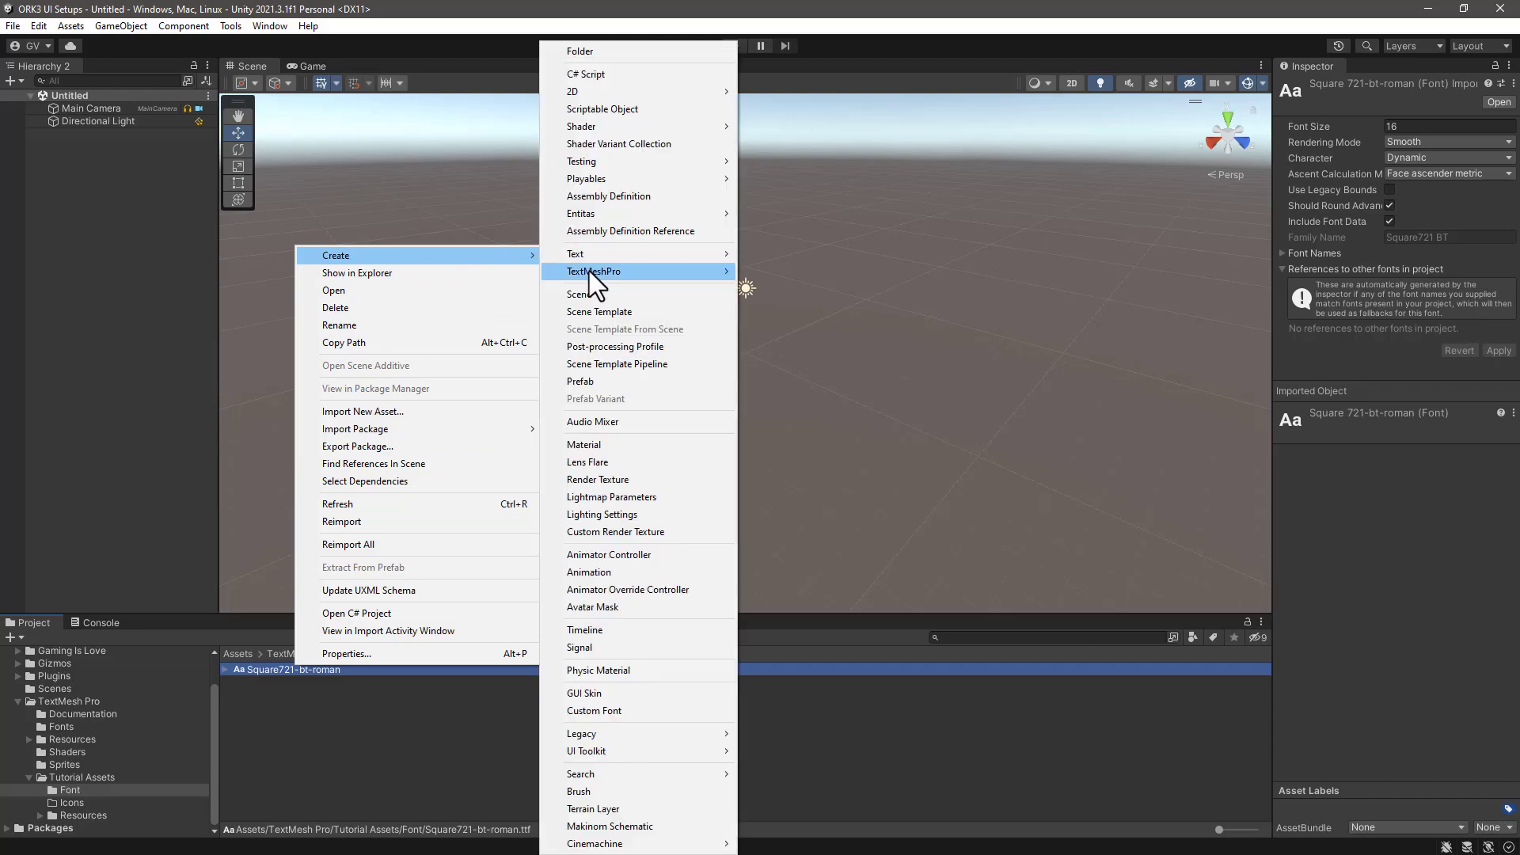
mouse_move(589, 272)
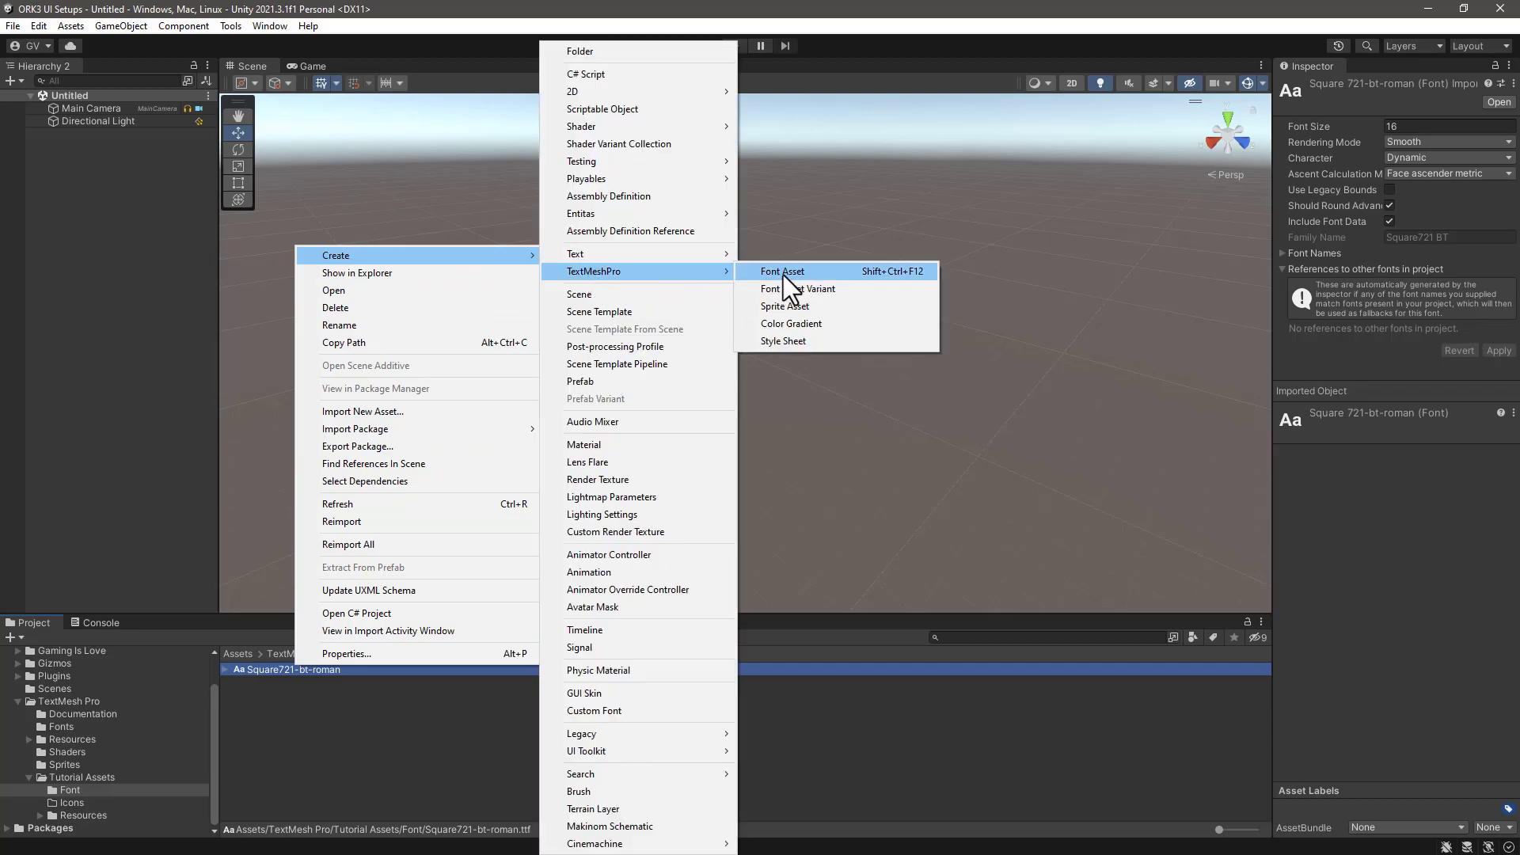
click(524, 23)
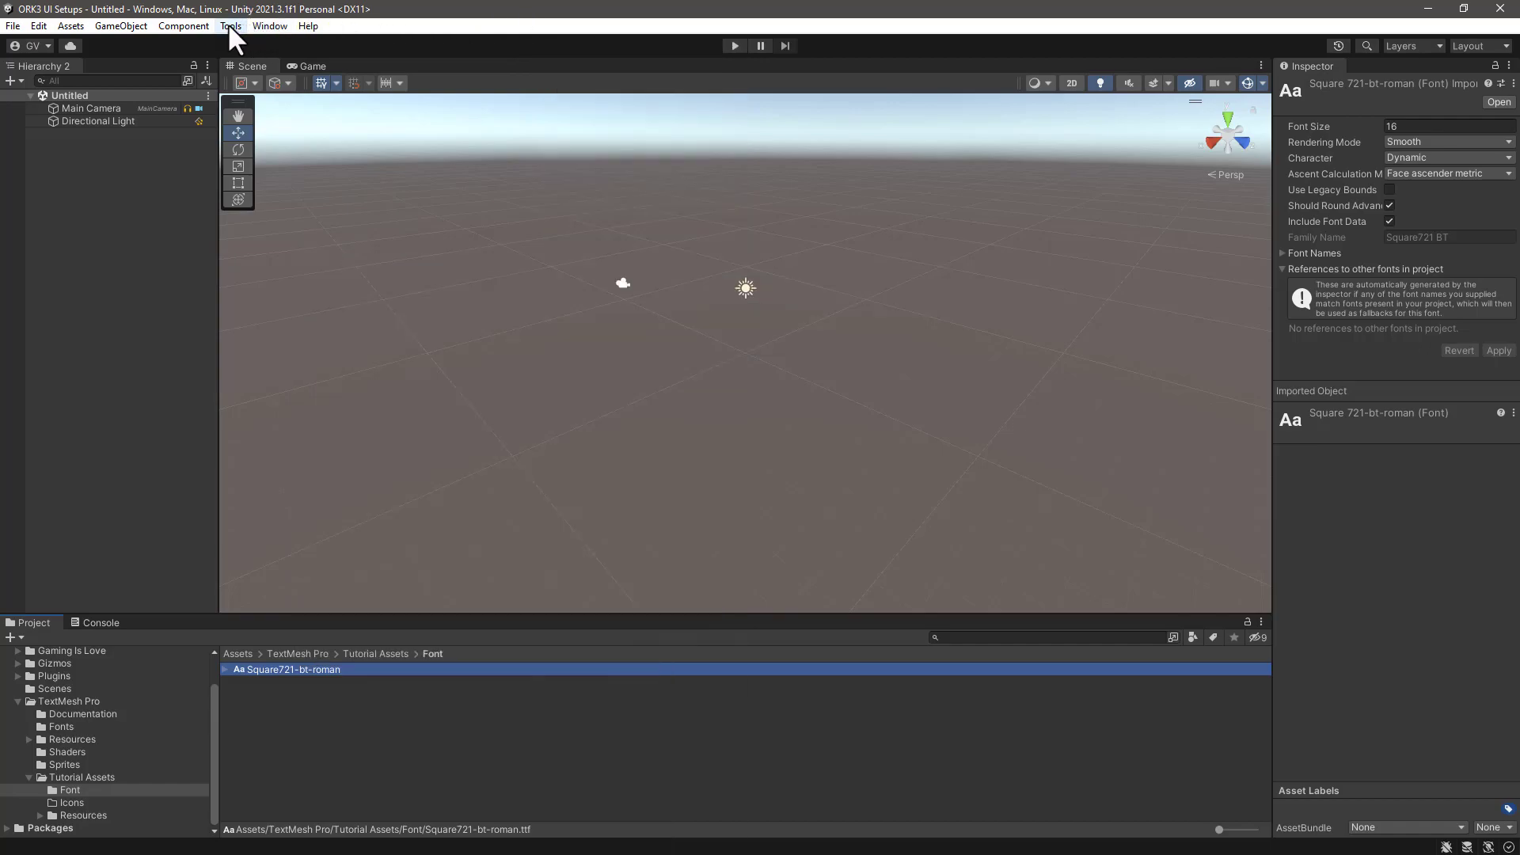
Open the TextMeshPro Font Asset Creator and assign Square721-bt-roman as the source font file
click(264, 24)
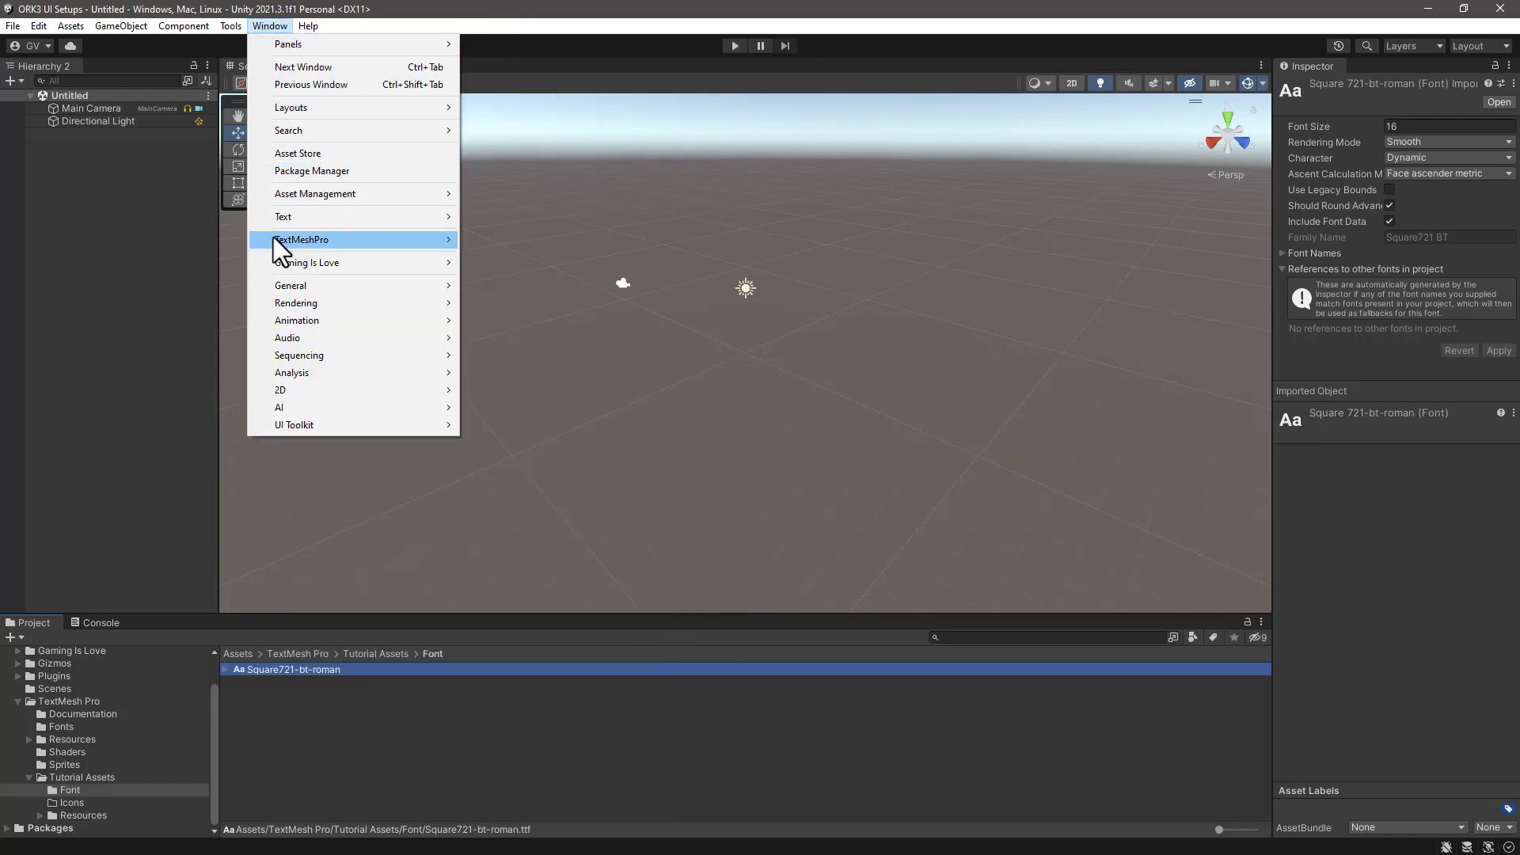
mouse_move(274, 240)
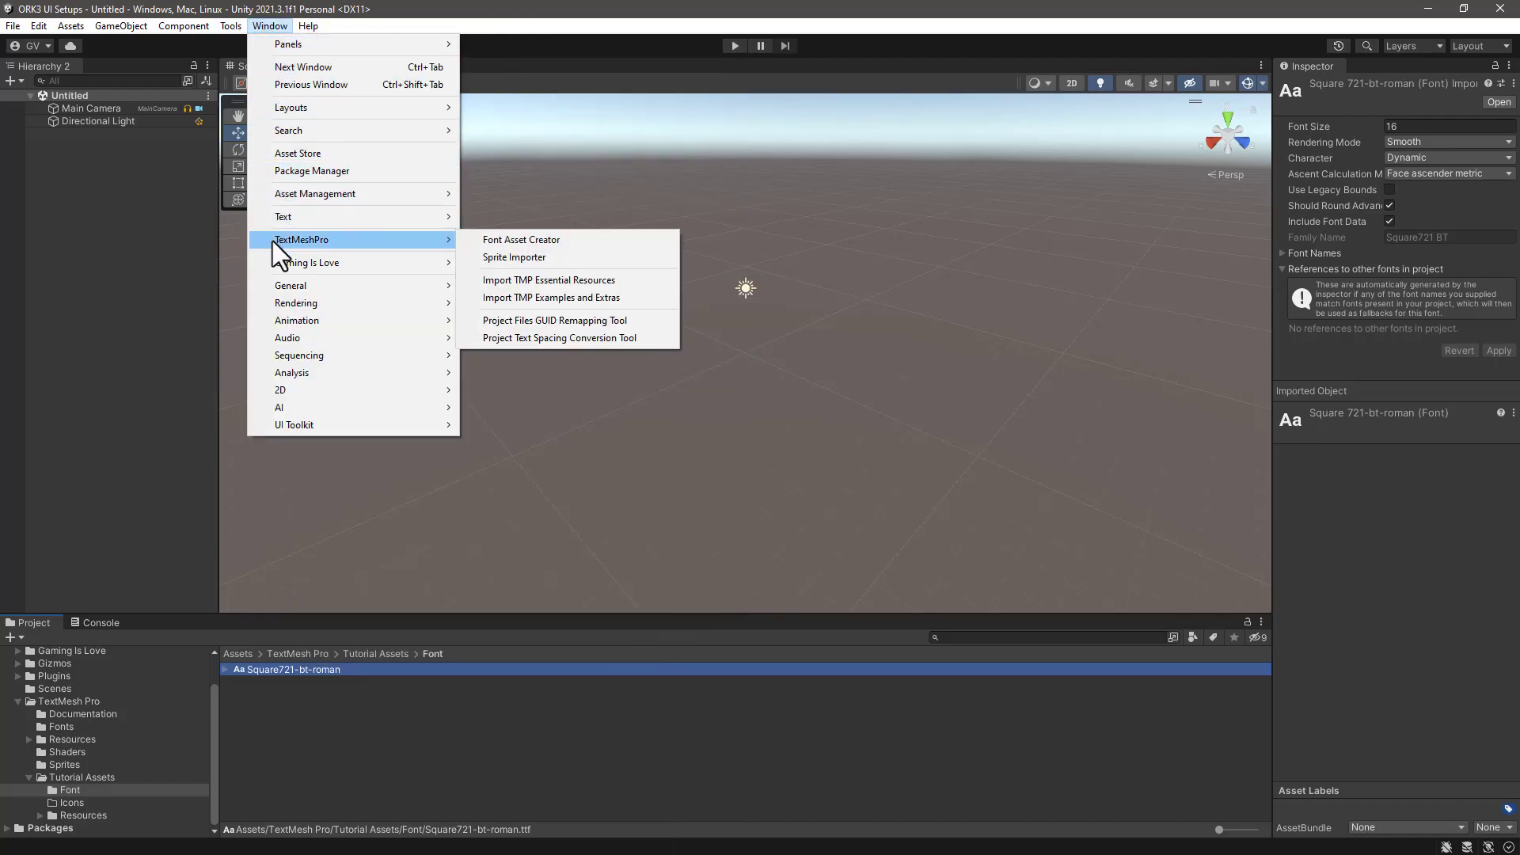
click(502, 239)
drag(885, 122, 715, 94)
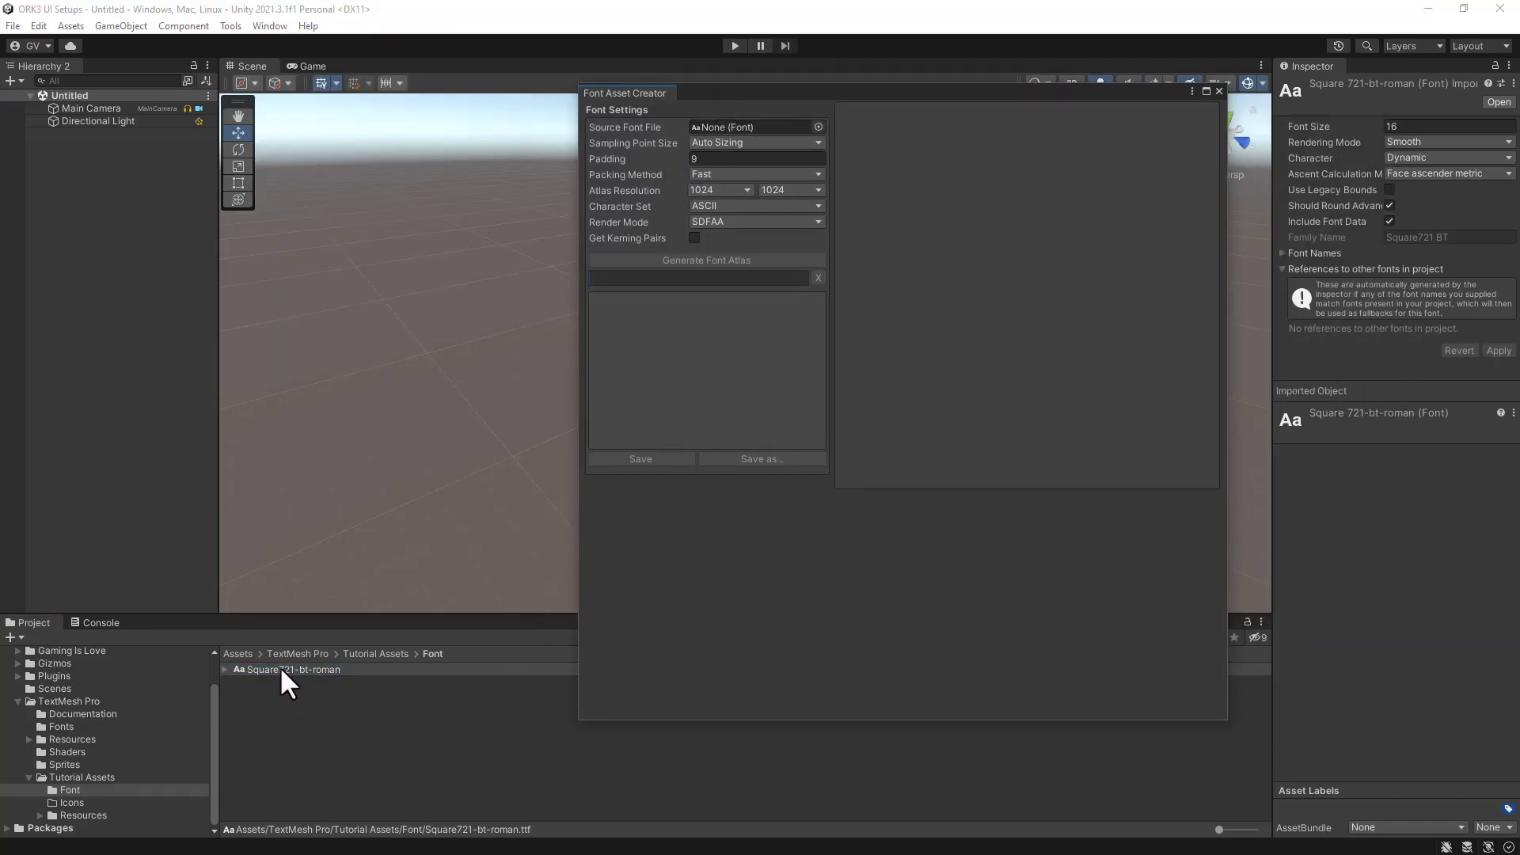
drag(251, 668, 754, 130)
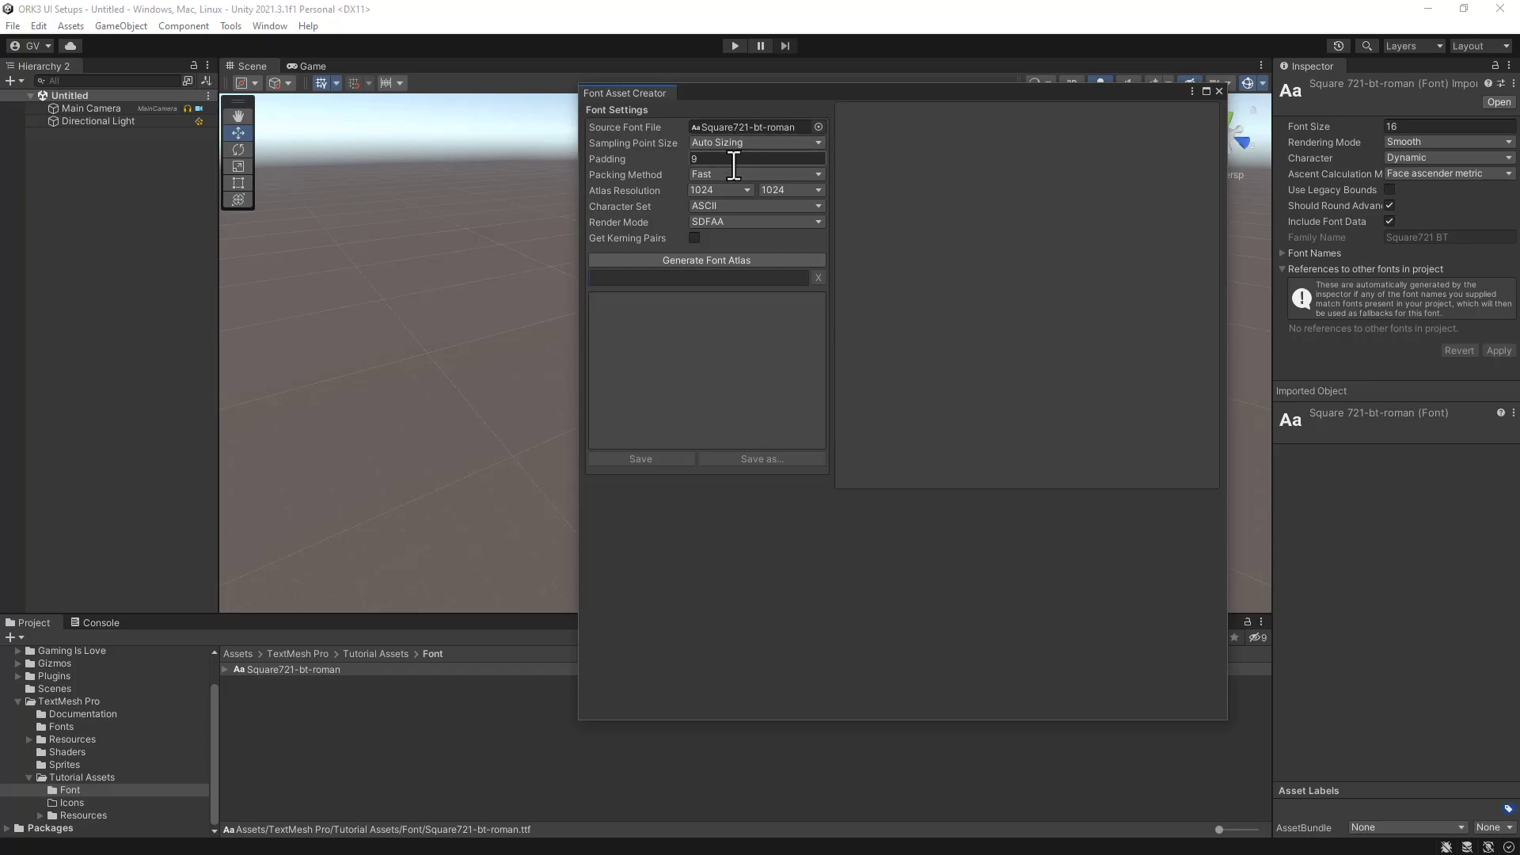
Review the character set options, keep ASCII, and generate the font atlas for Square721-bt-roman
click(718, 204)
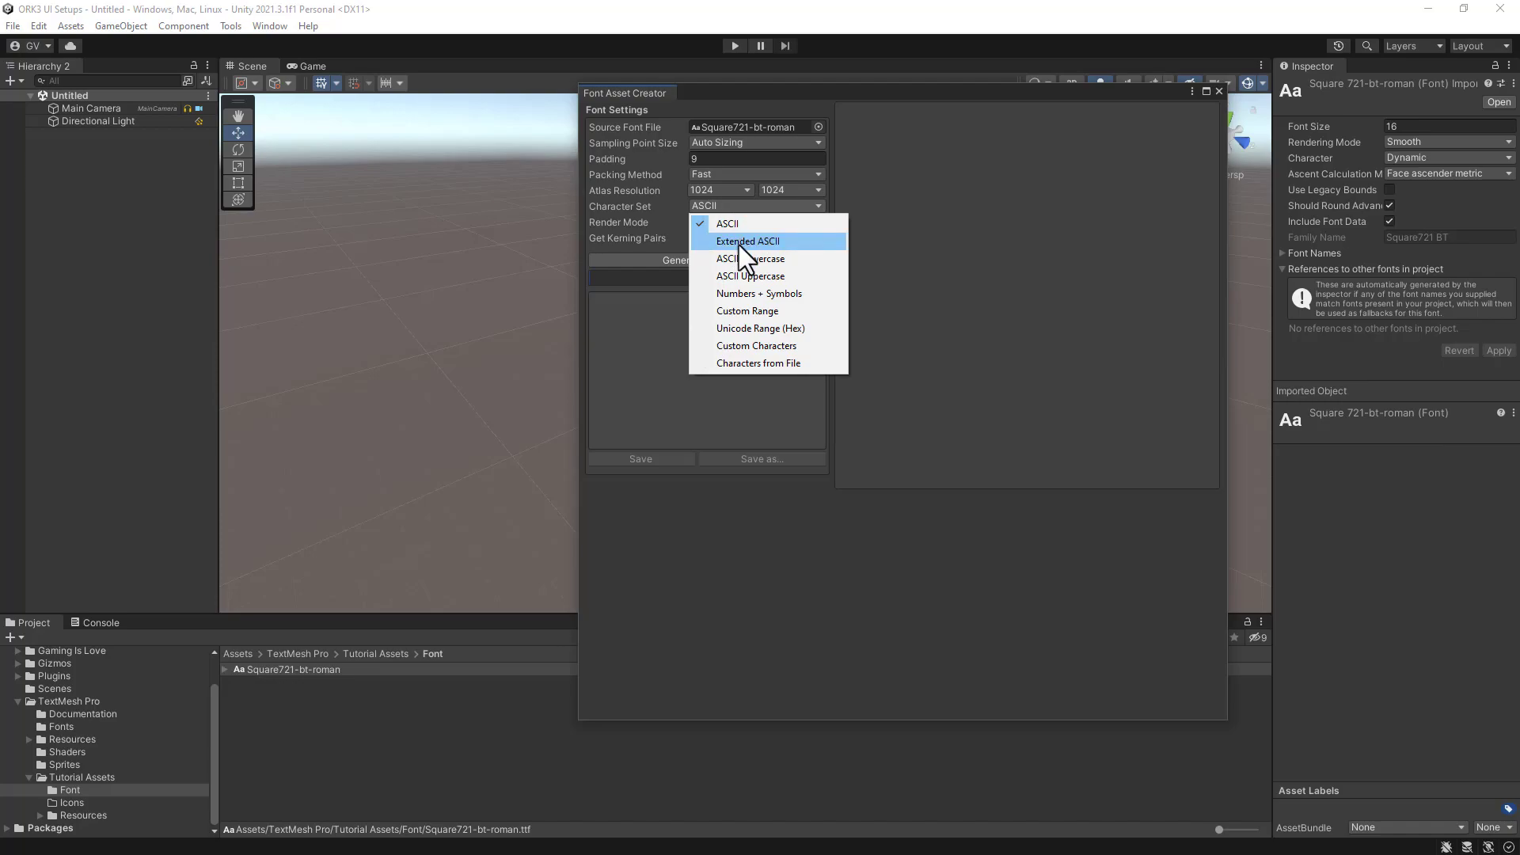
click(670, 226)
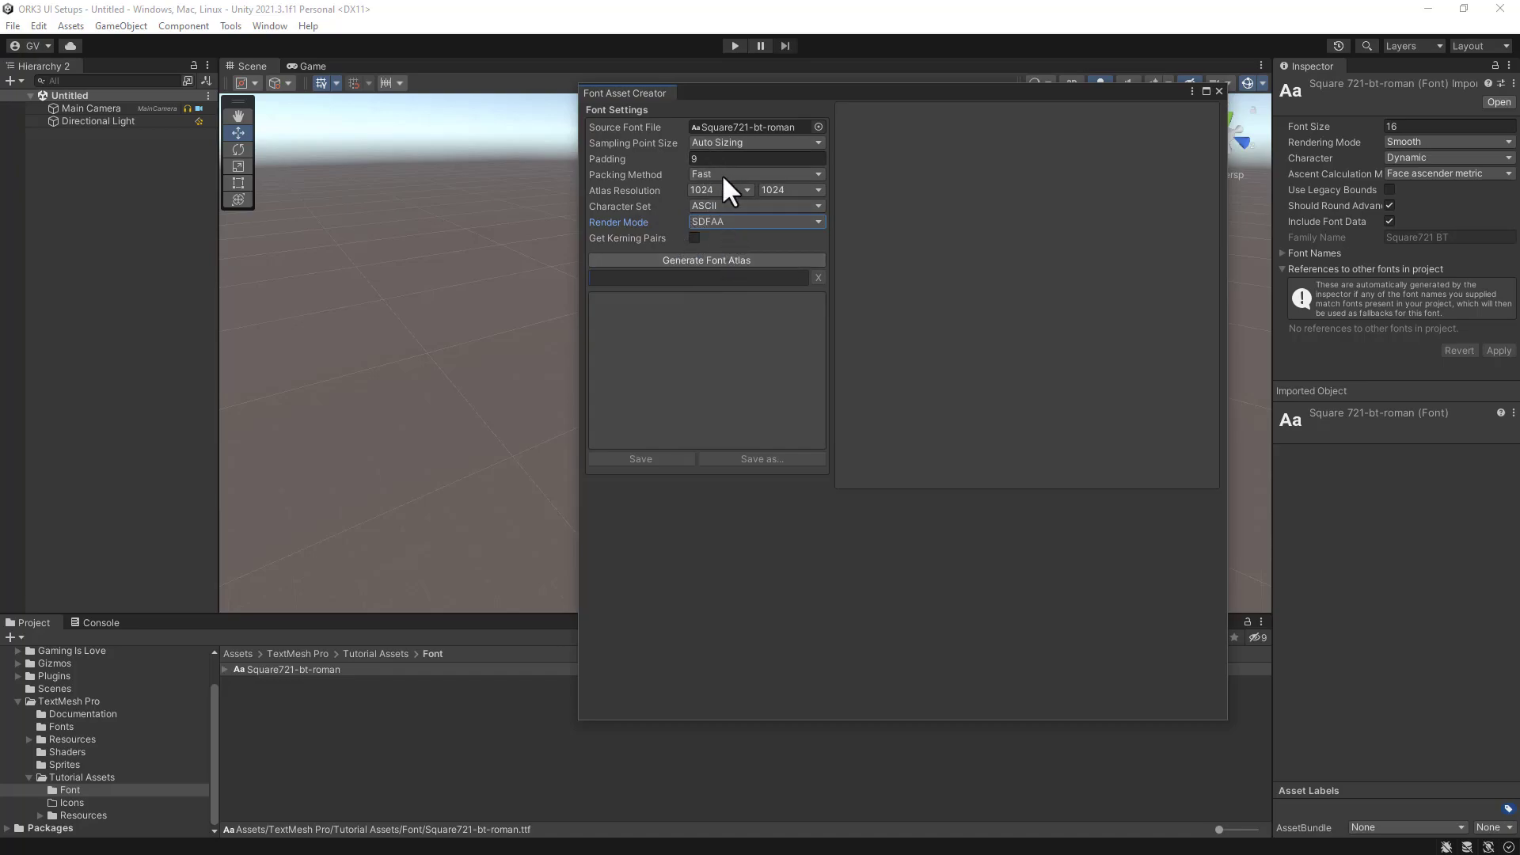
click(697, 257)
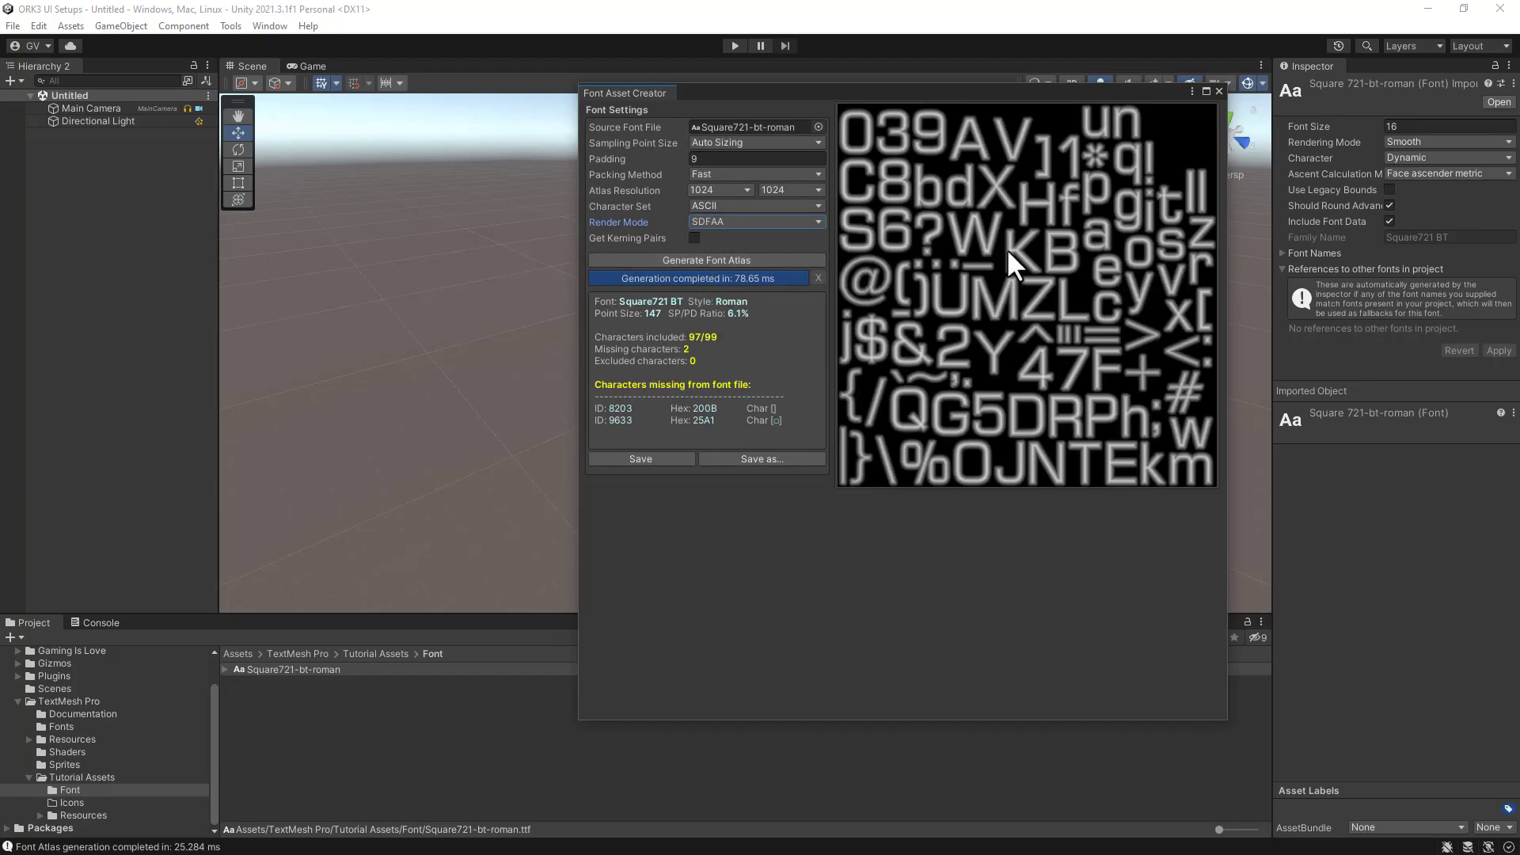
Save the font asset as Square721-bt-roman SDF.asset in Tutorial Assets/Resources/Fonts & Materials and close the Font Asset Creator
click(632, 459)
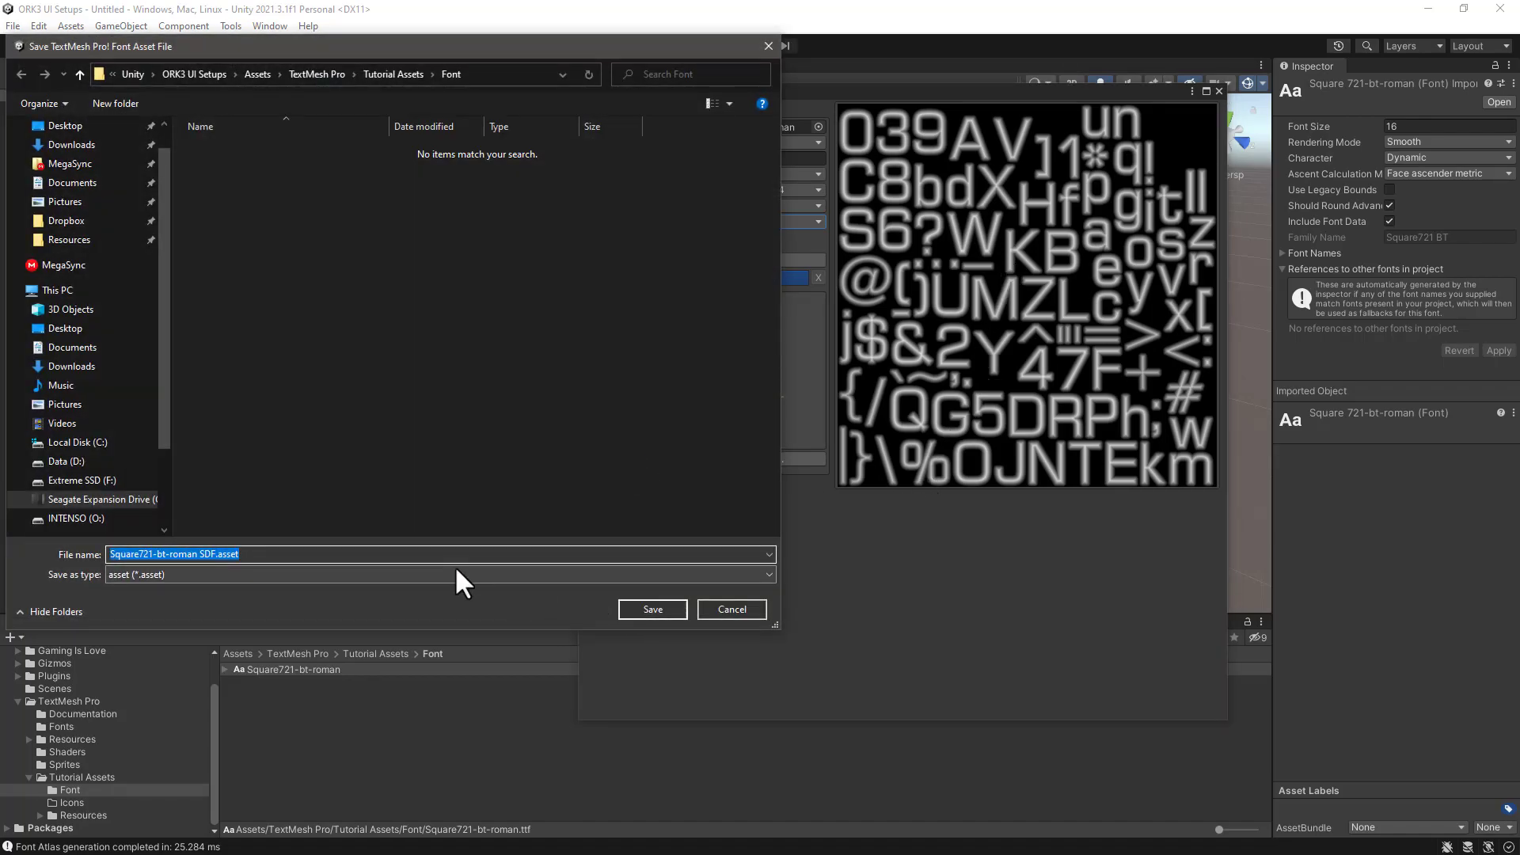
click(377, 70)
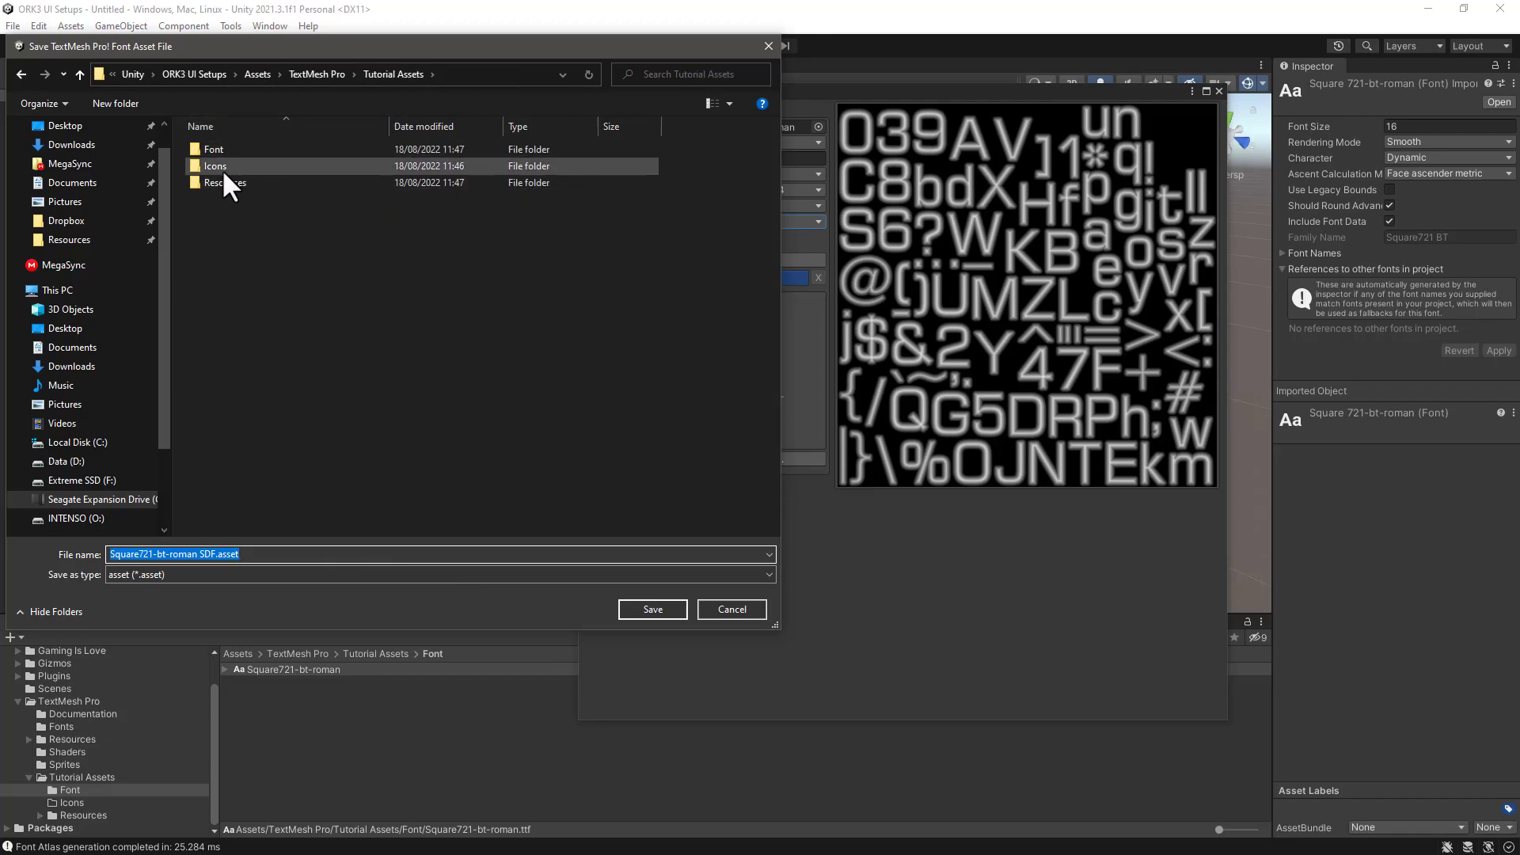
double_click(217, 180)
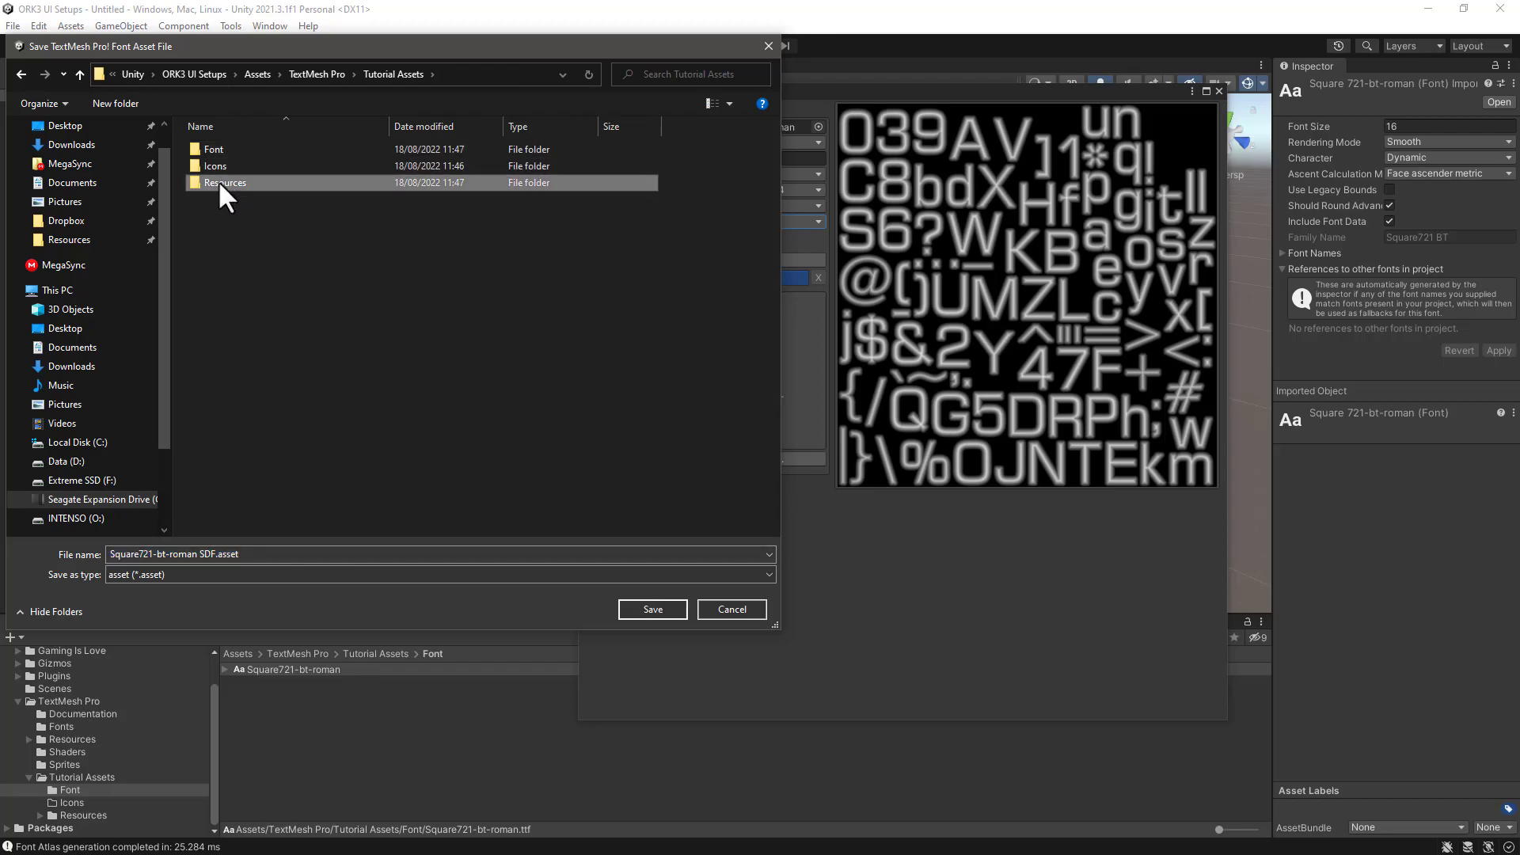
double_click(221, 149)
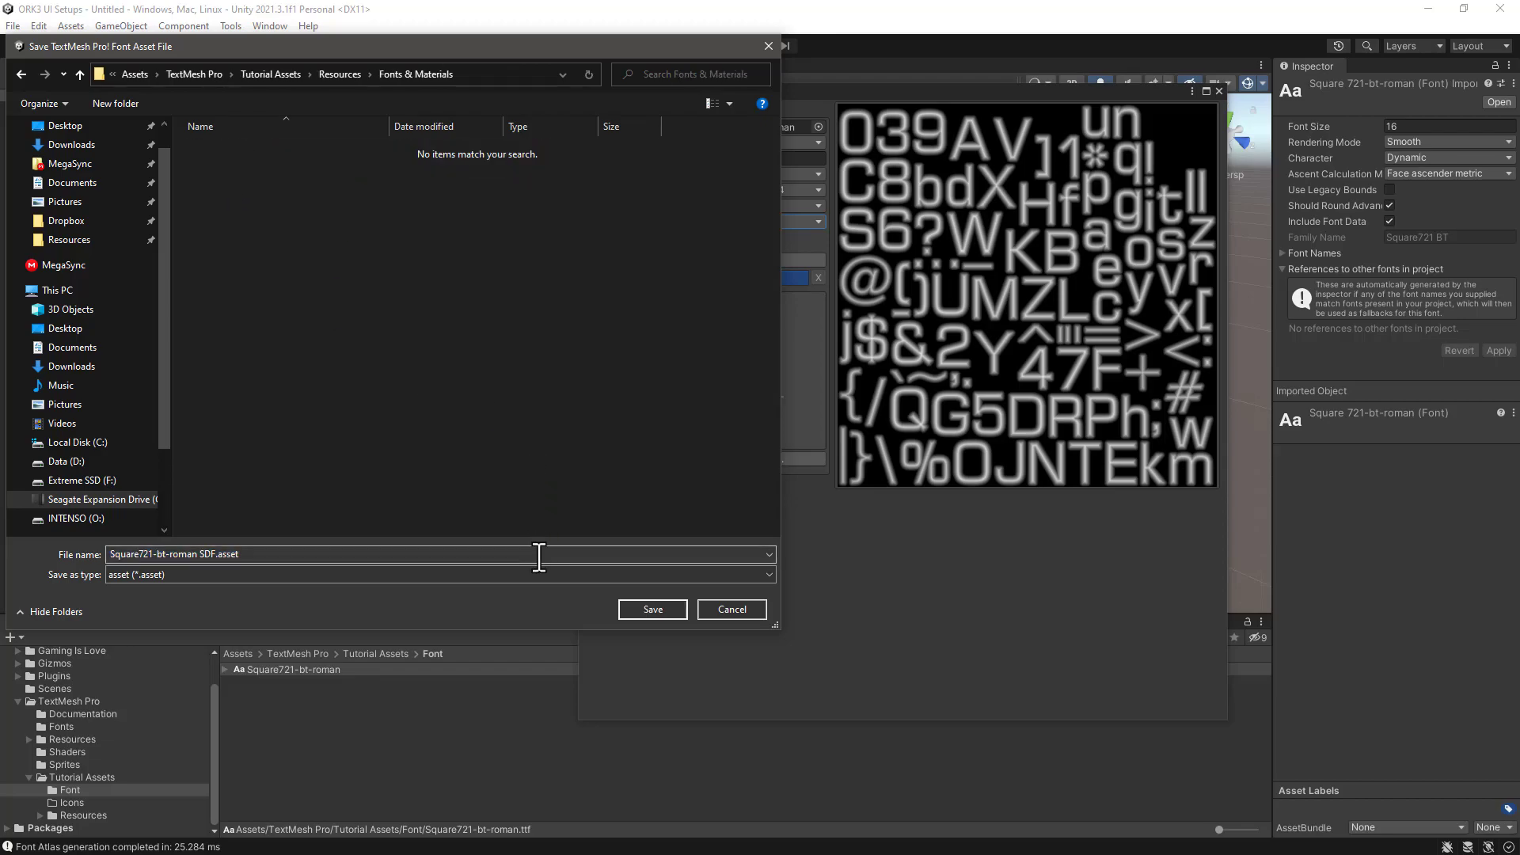
click(652, 609)
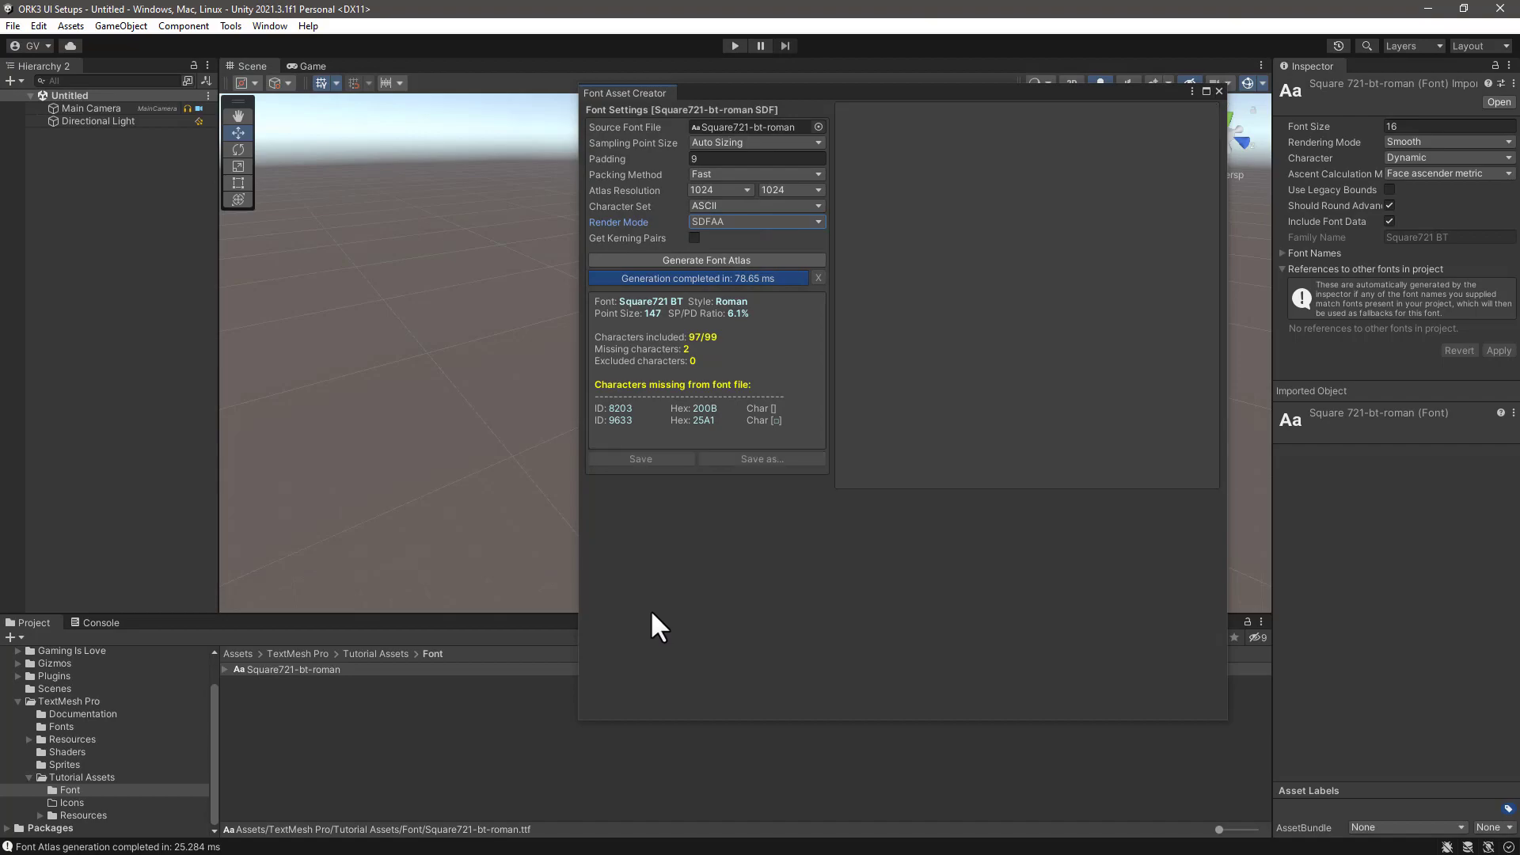
click(1218, 91)
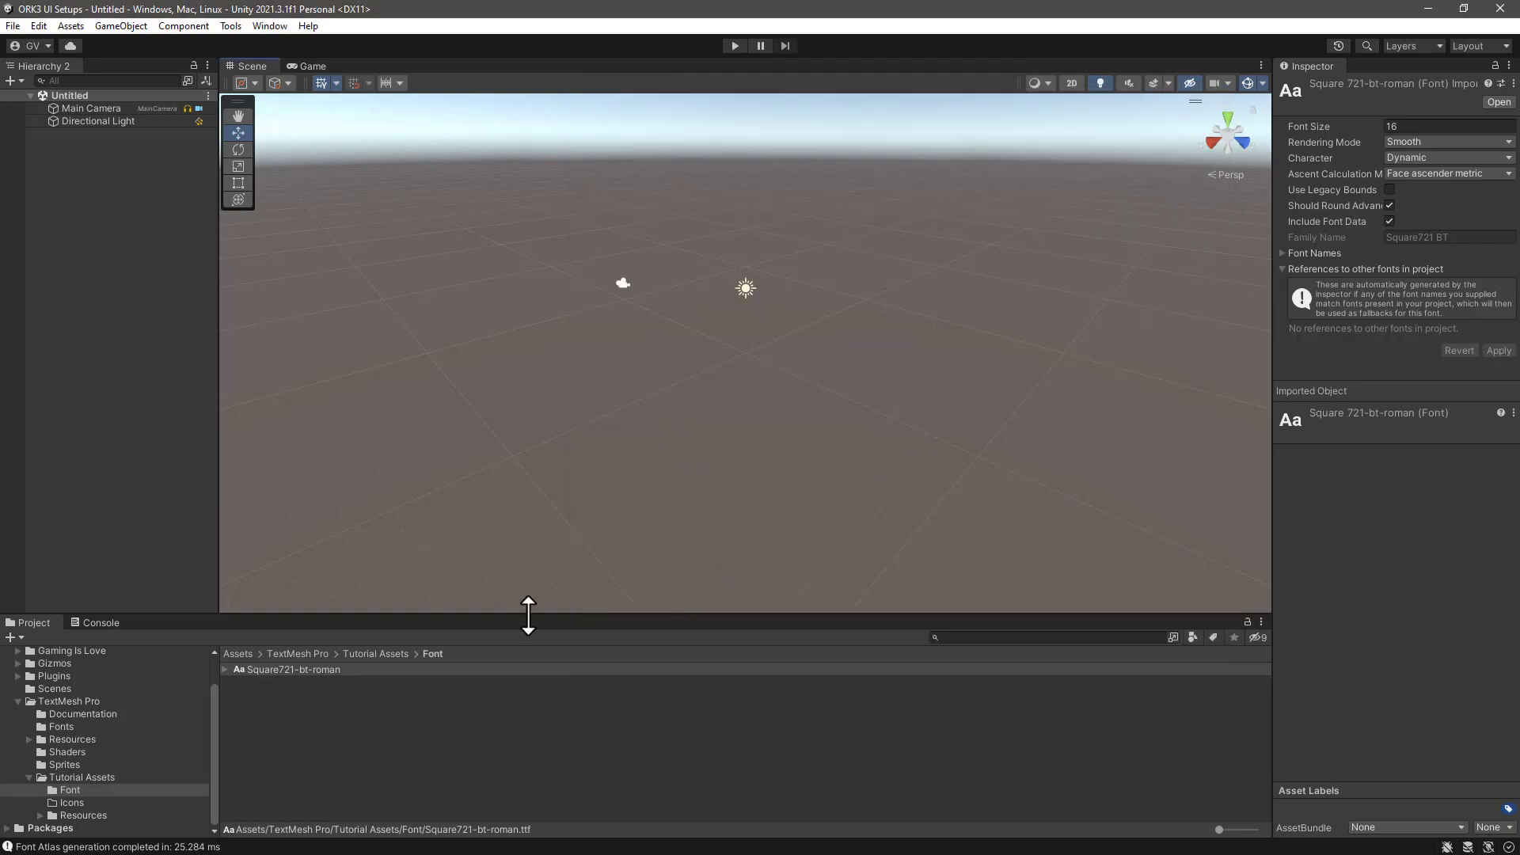
Examine the Square721-bt-roman font's material and texture, and the Square721-bt-roman SDF asset in Resources/Fonts & Materials
click(225, 669)
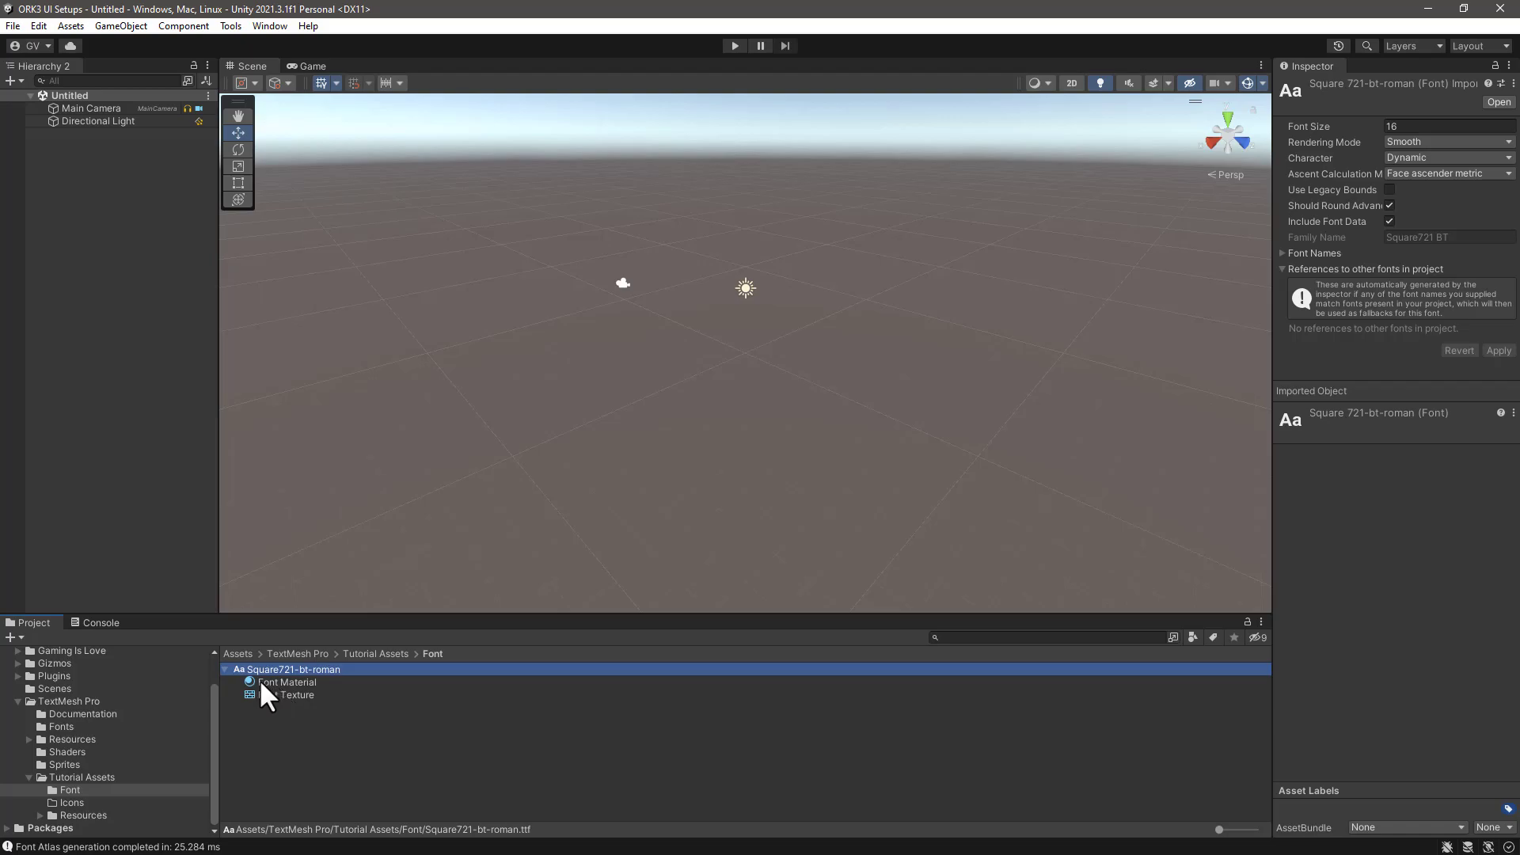
click(269, 682)
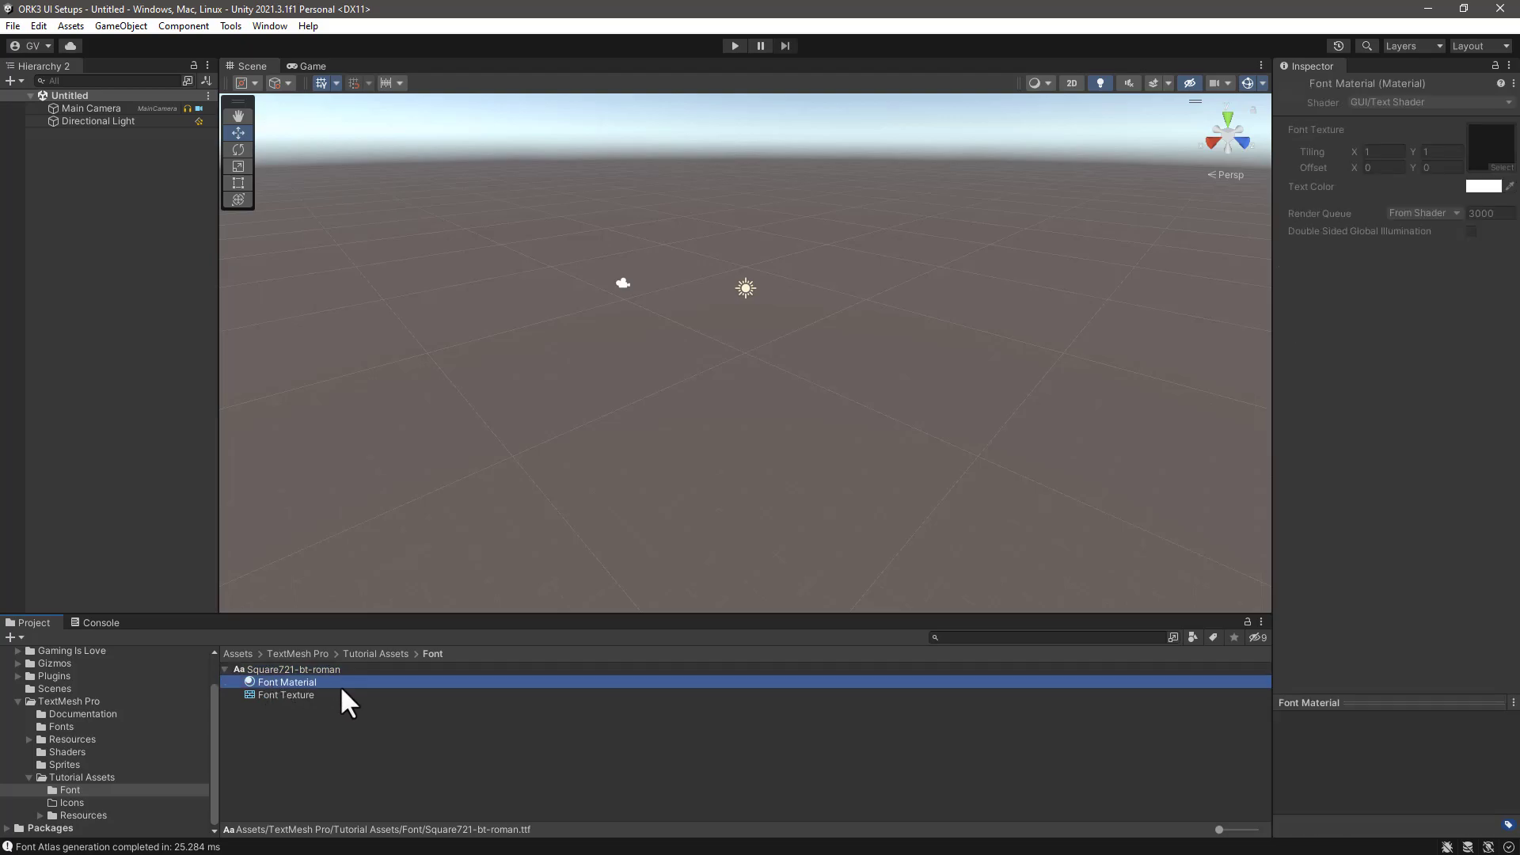
click(292, 695)
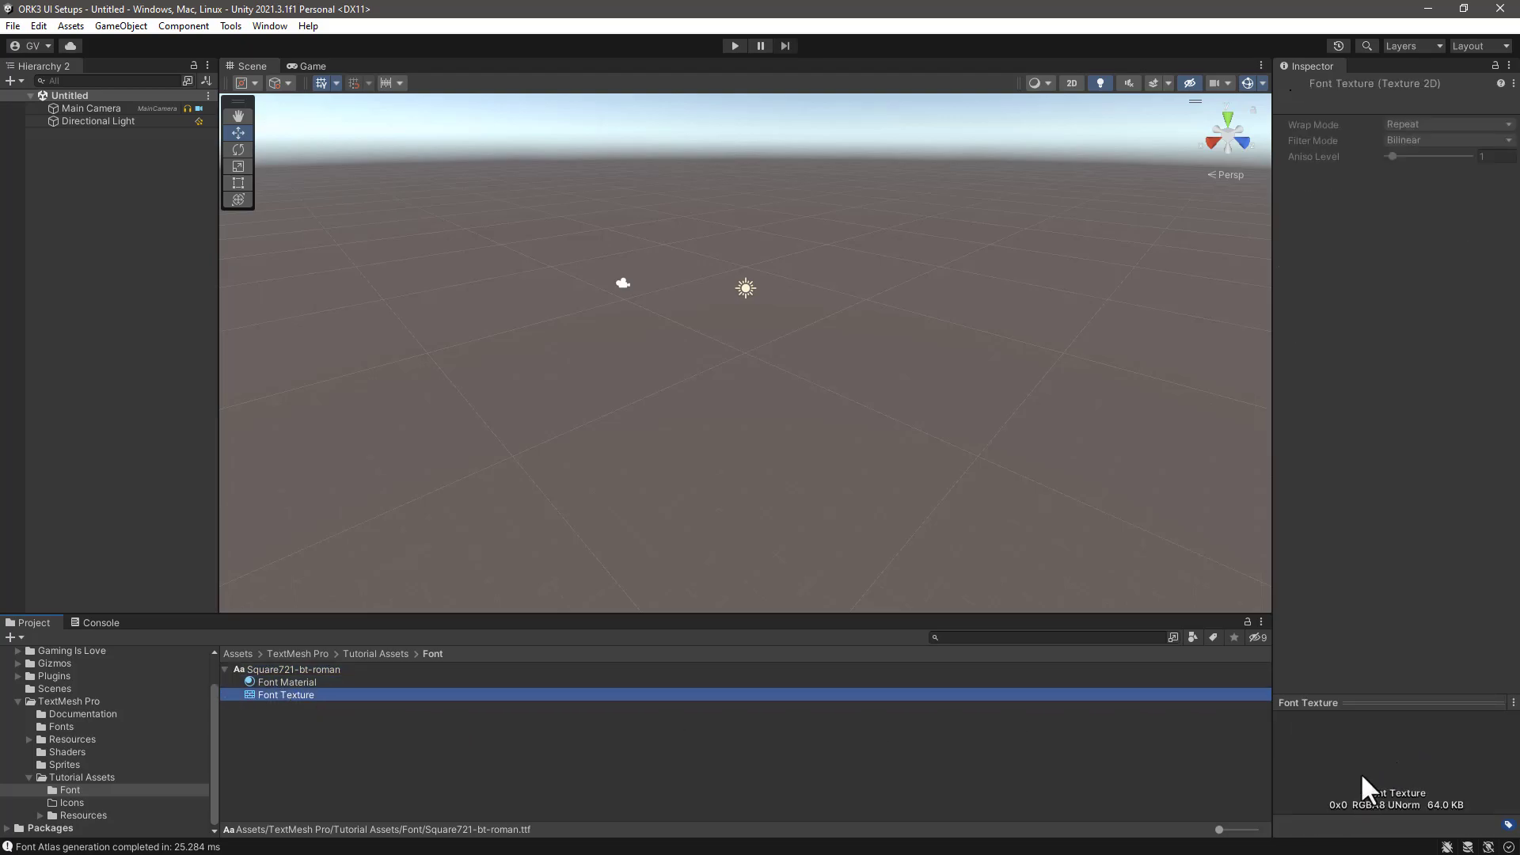
click(72, 812)
double_click(278, 669)
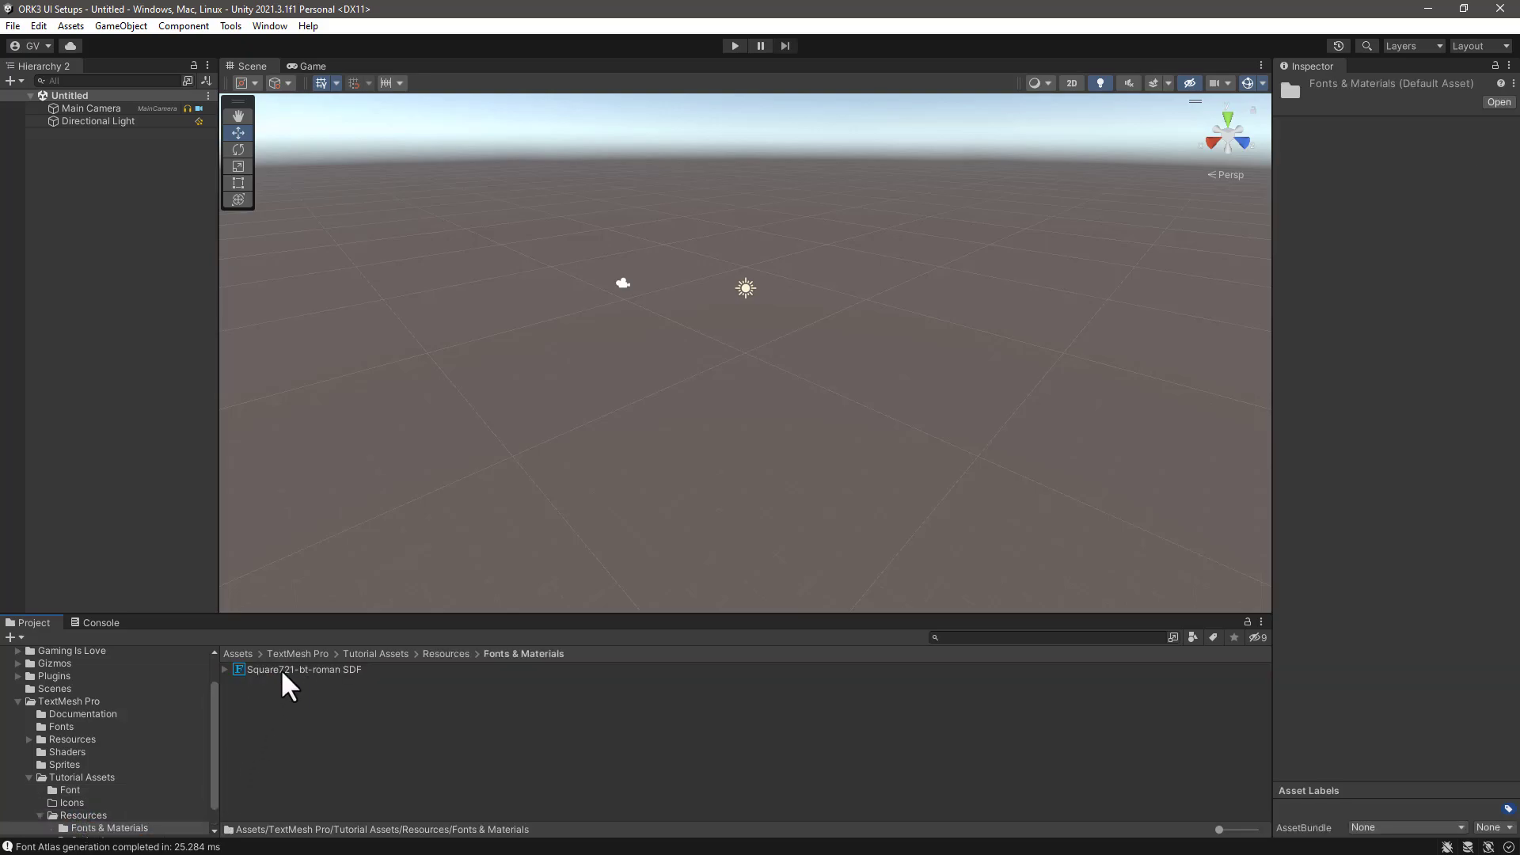
click(326, 669)
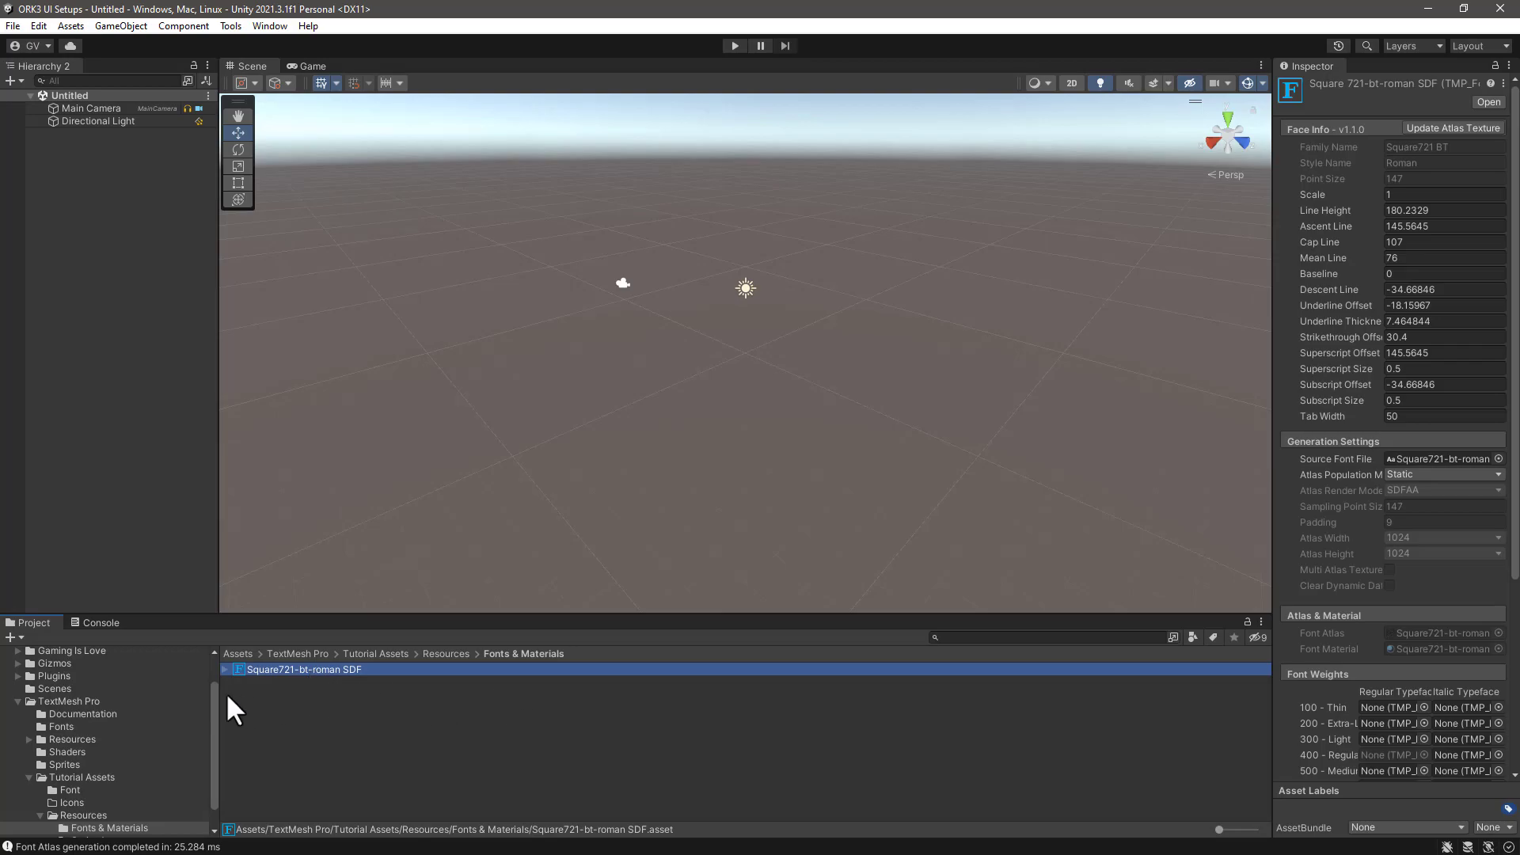
Set the default font asset in the TextMesh Pro Resources folder's TMP Settings to Square721-bt-roman SDF
scroll(150, 758, down, 1)
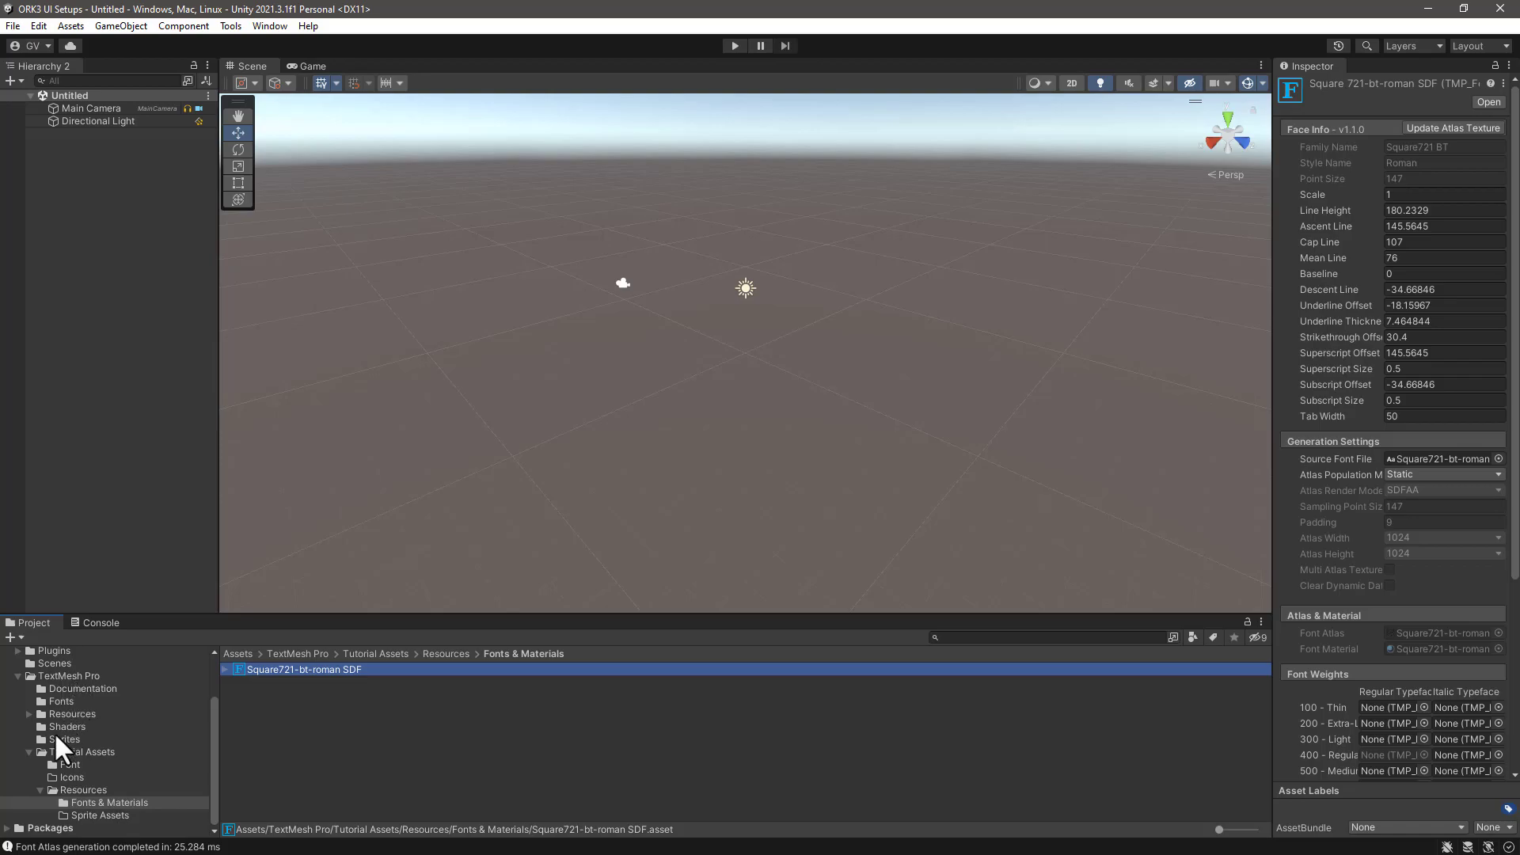
click(73, 714)
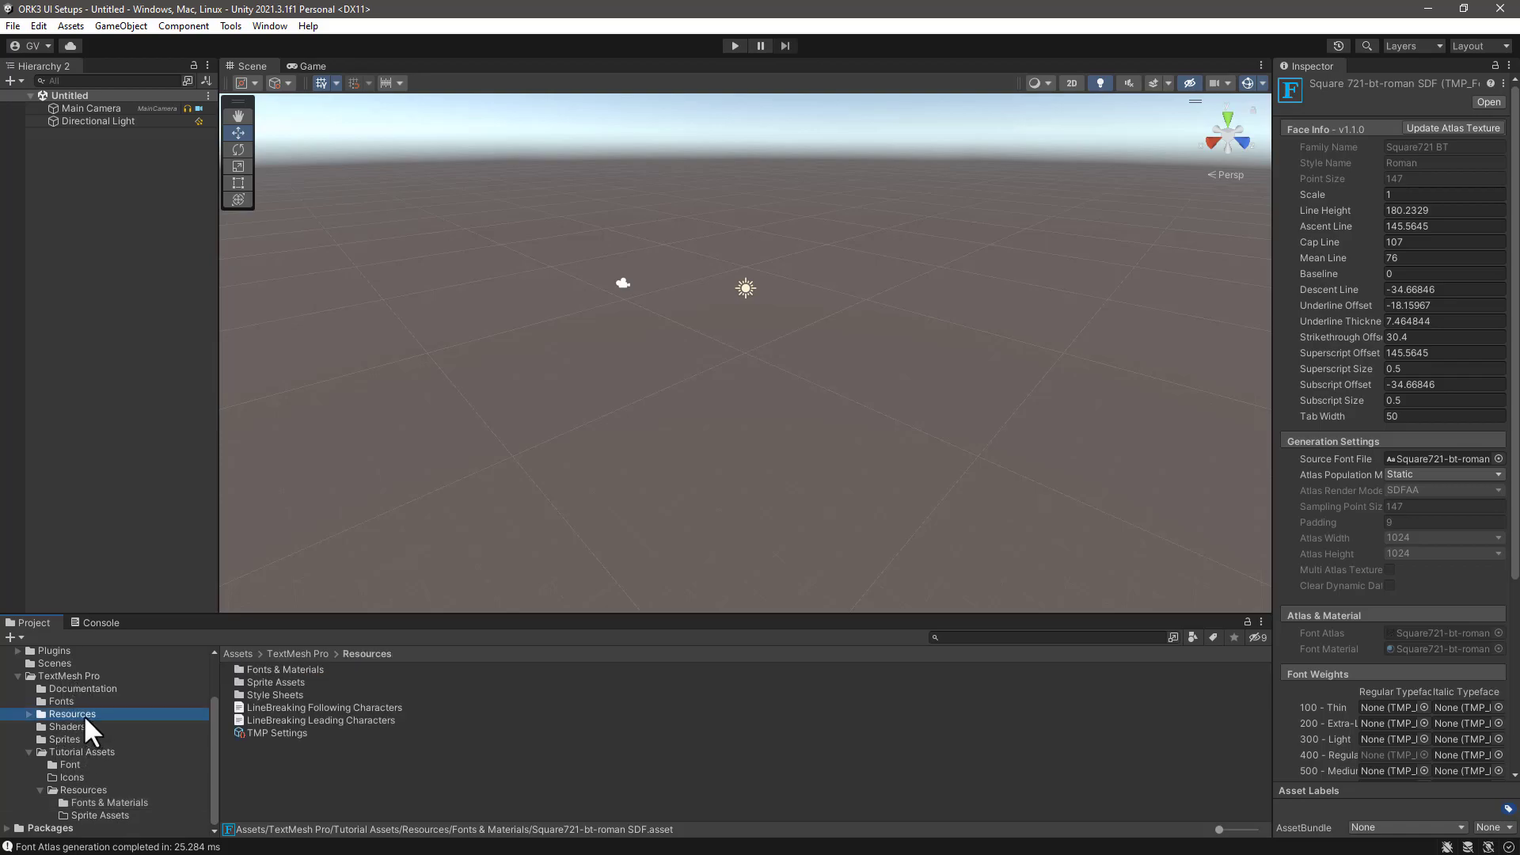
click(250, 732)
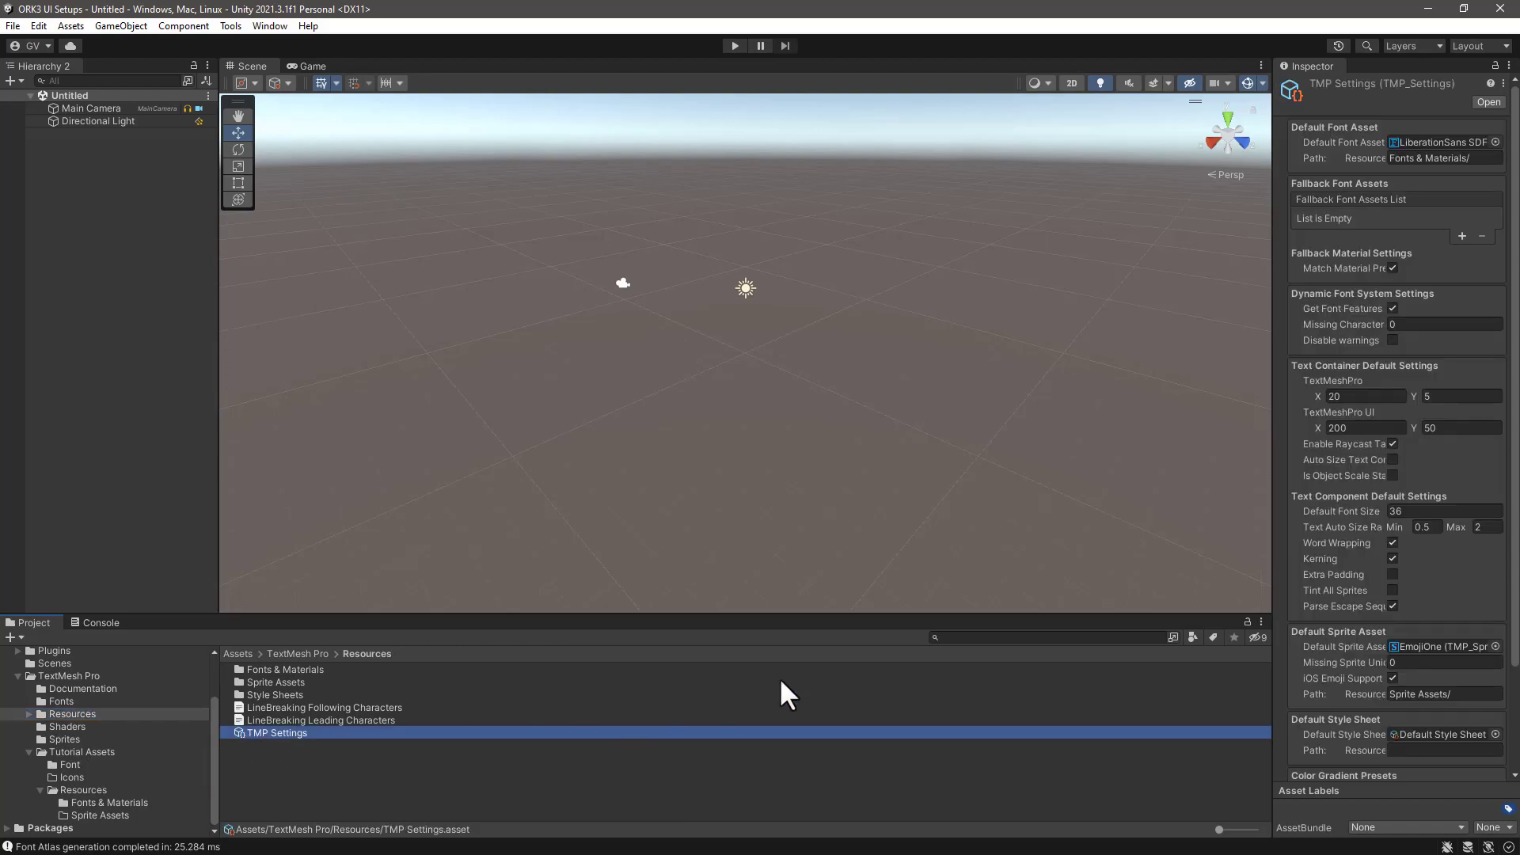
click(1494, 143)
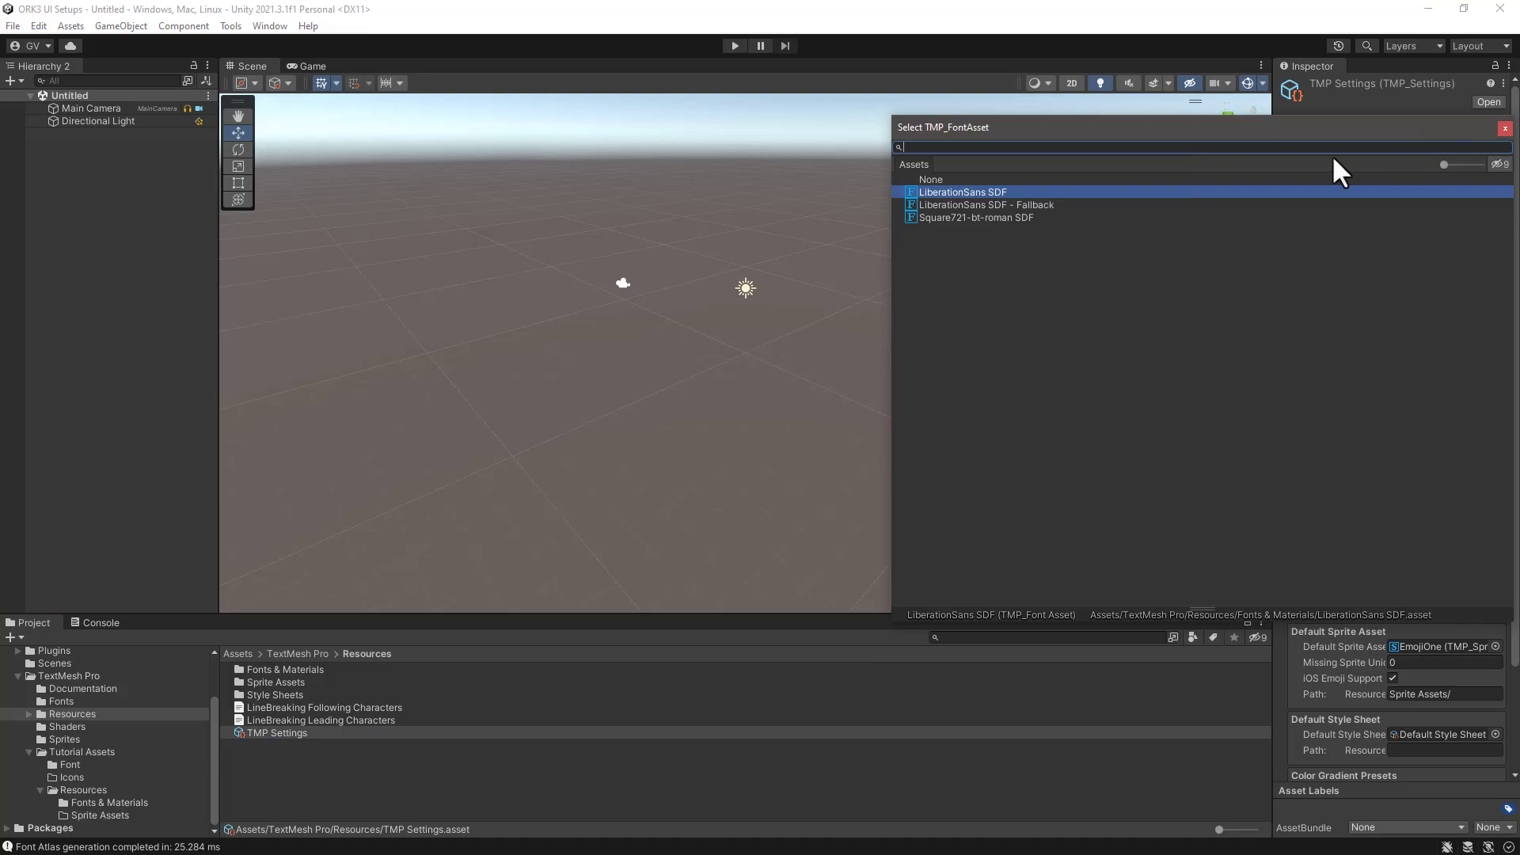
double_click(946, 219)
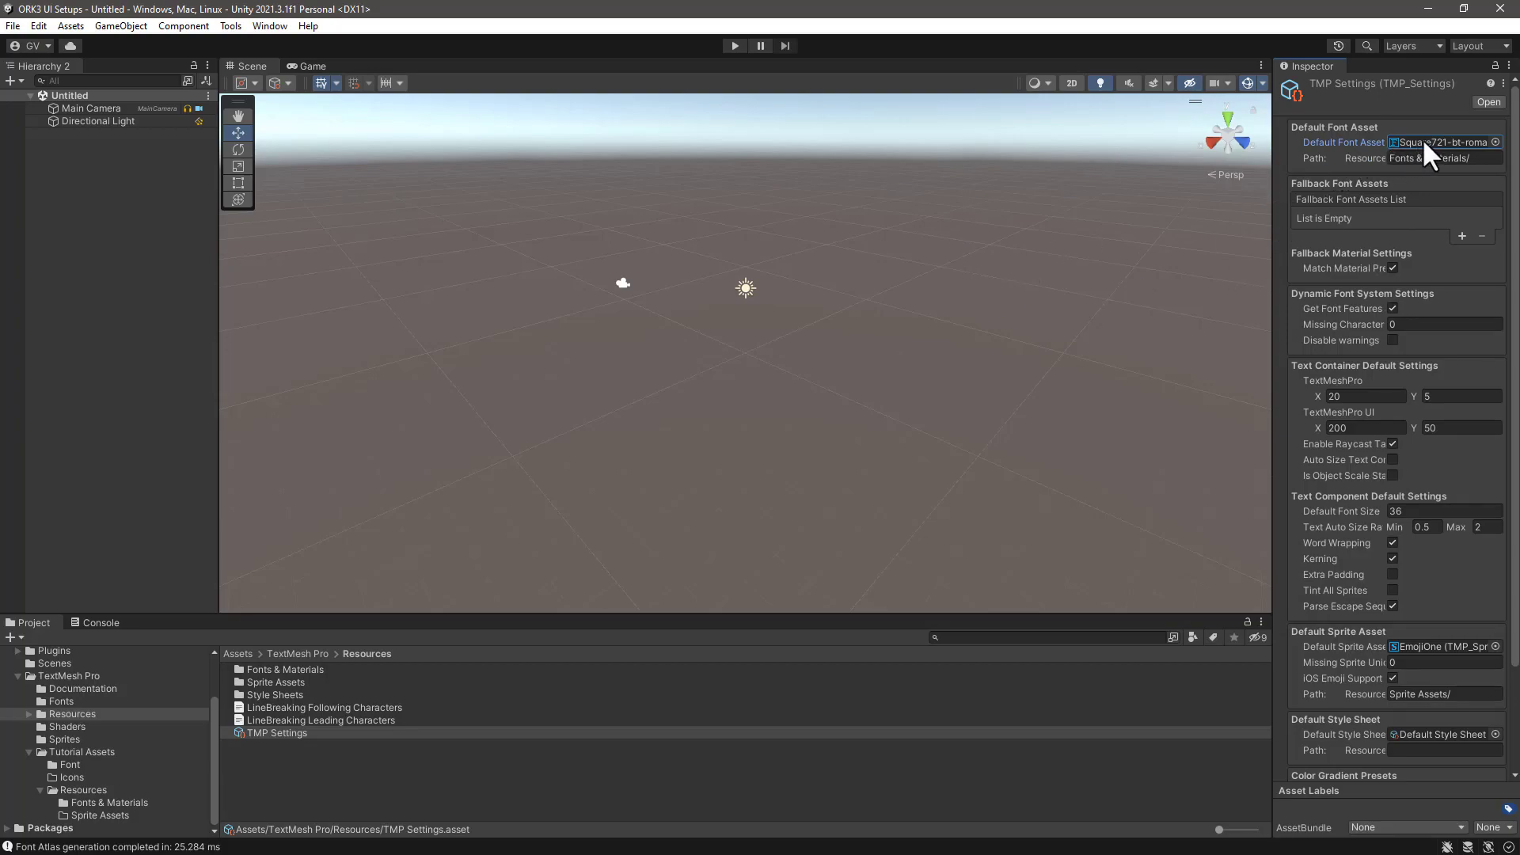
Move the Tutorial Assets folder out of TextMesh Pro into the root Assets folder and open it
click(15, 675)
click(69, 739)
click(305, 779)
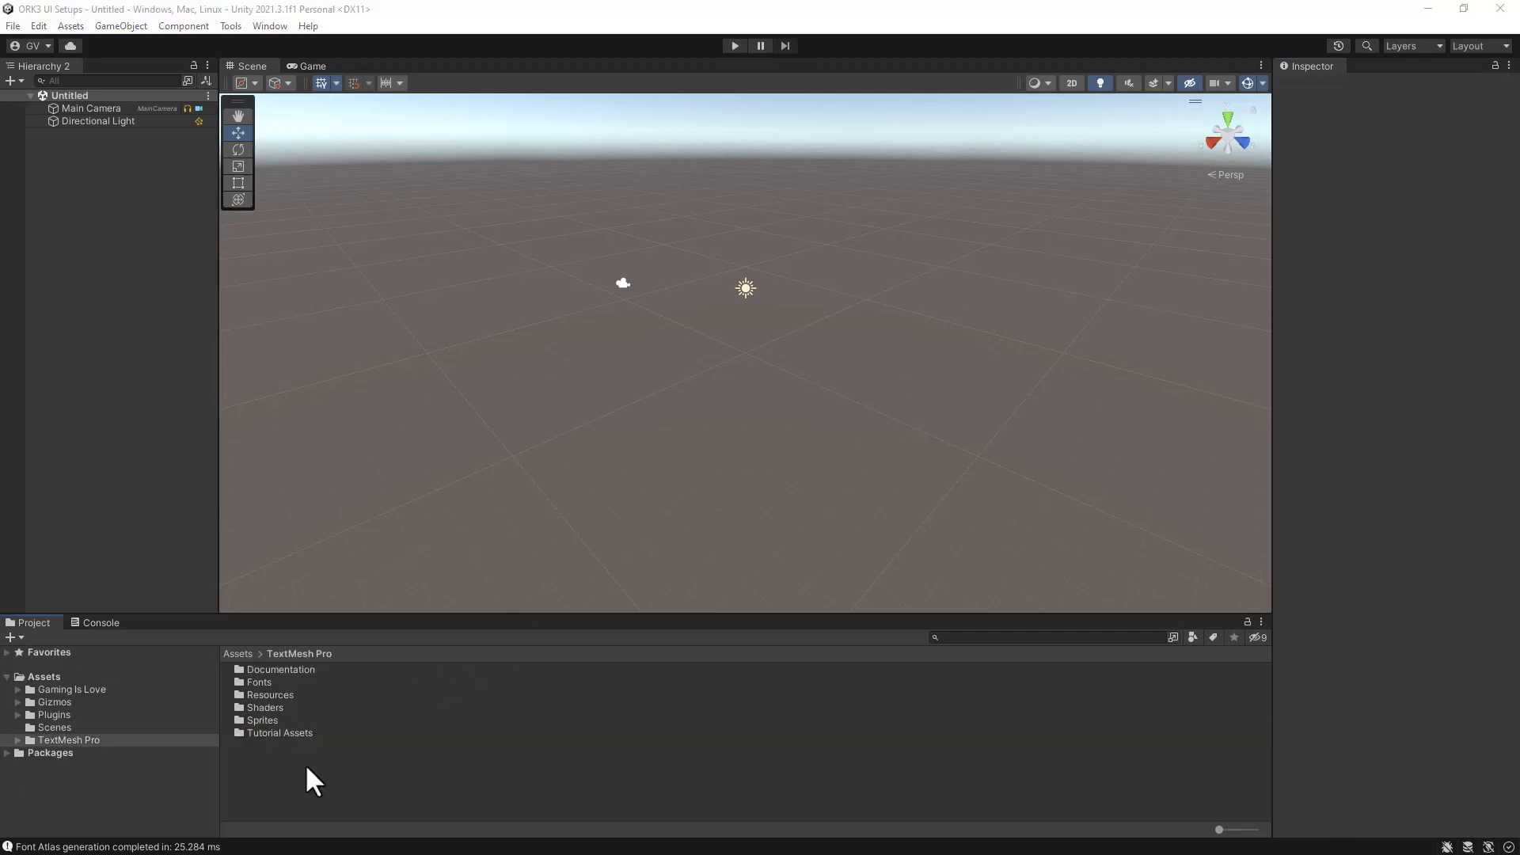
click(269, 729)
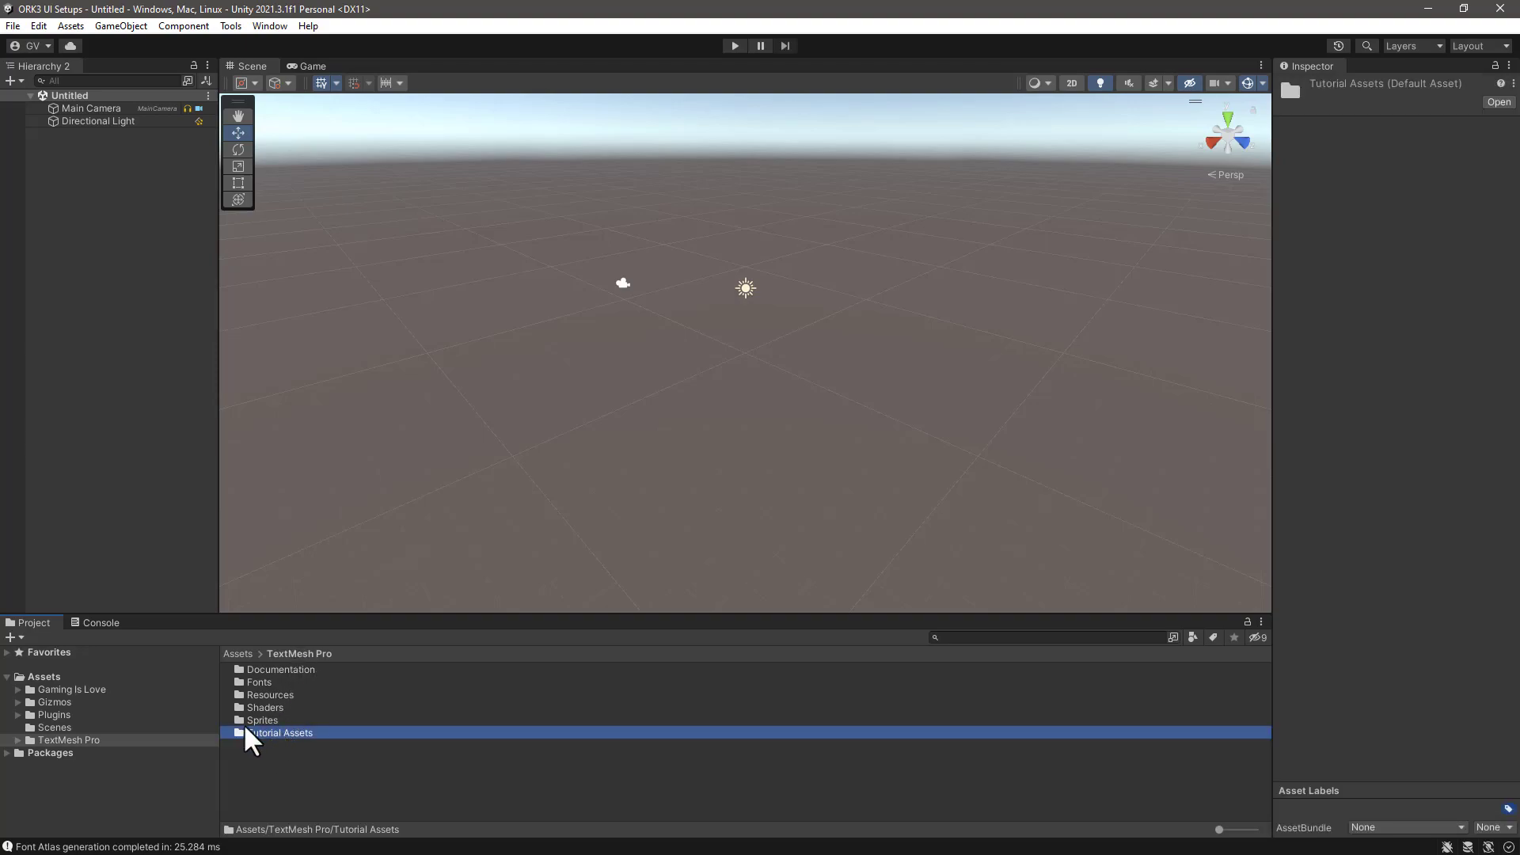
drag(239, 730, 44, 676)
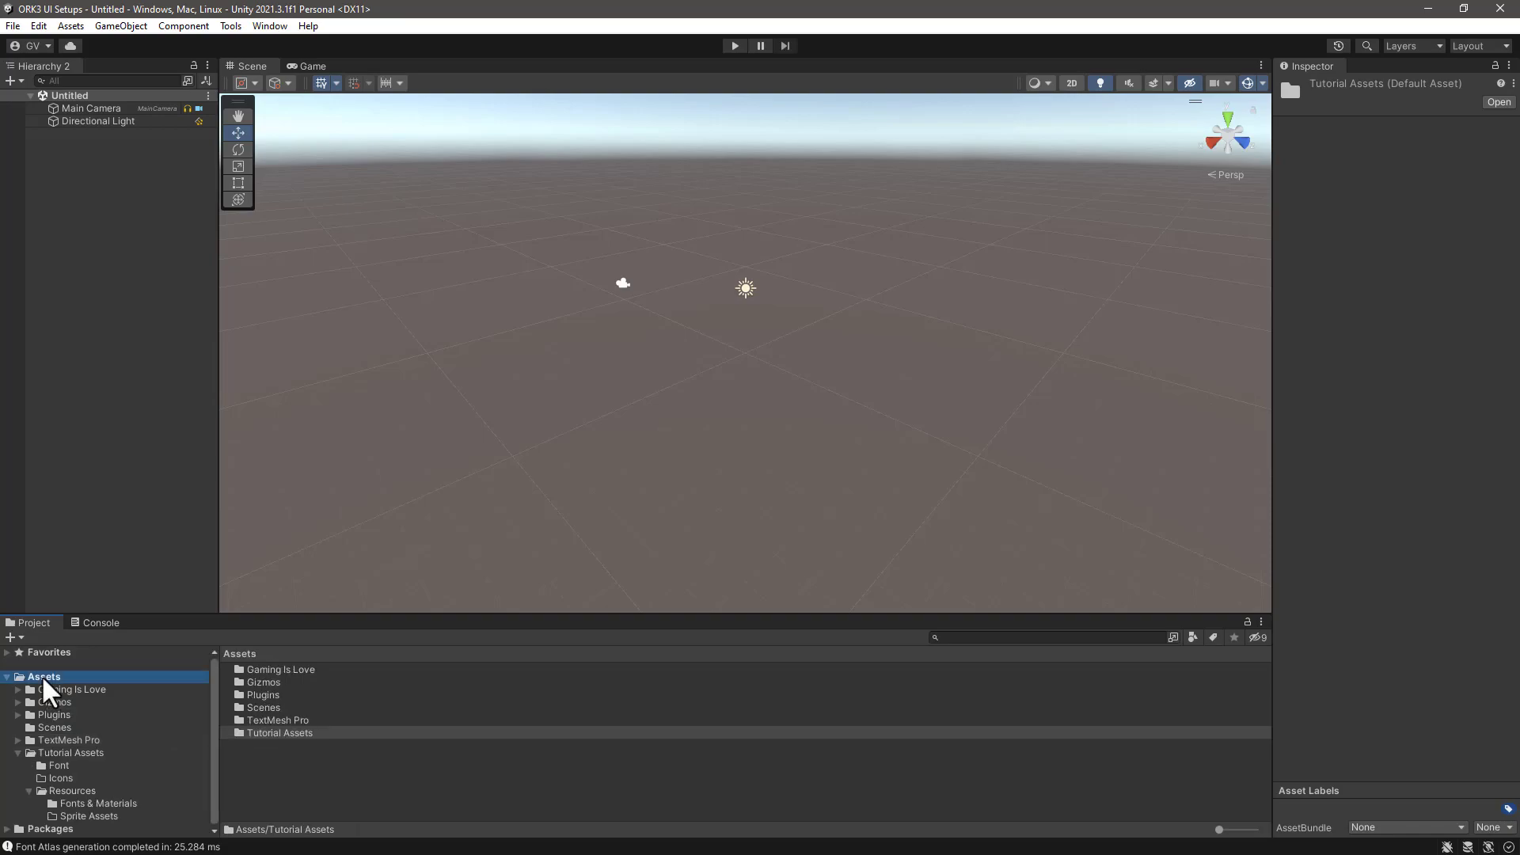
click(18, 752)
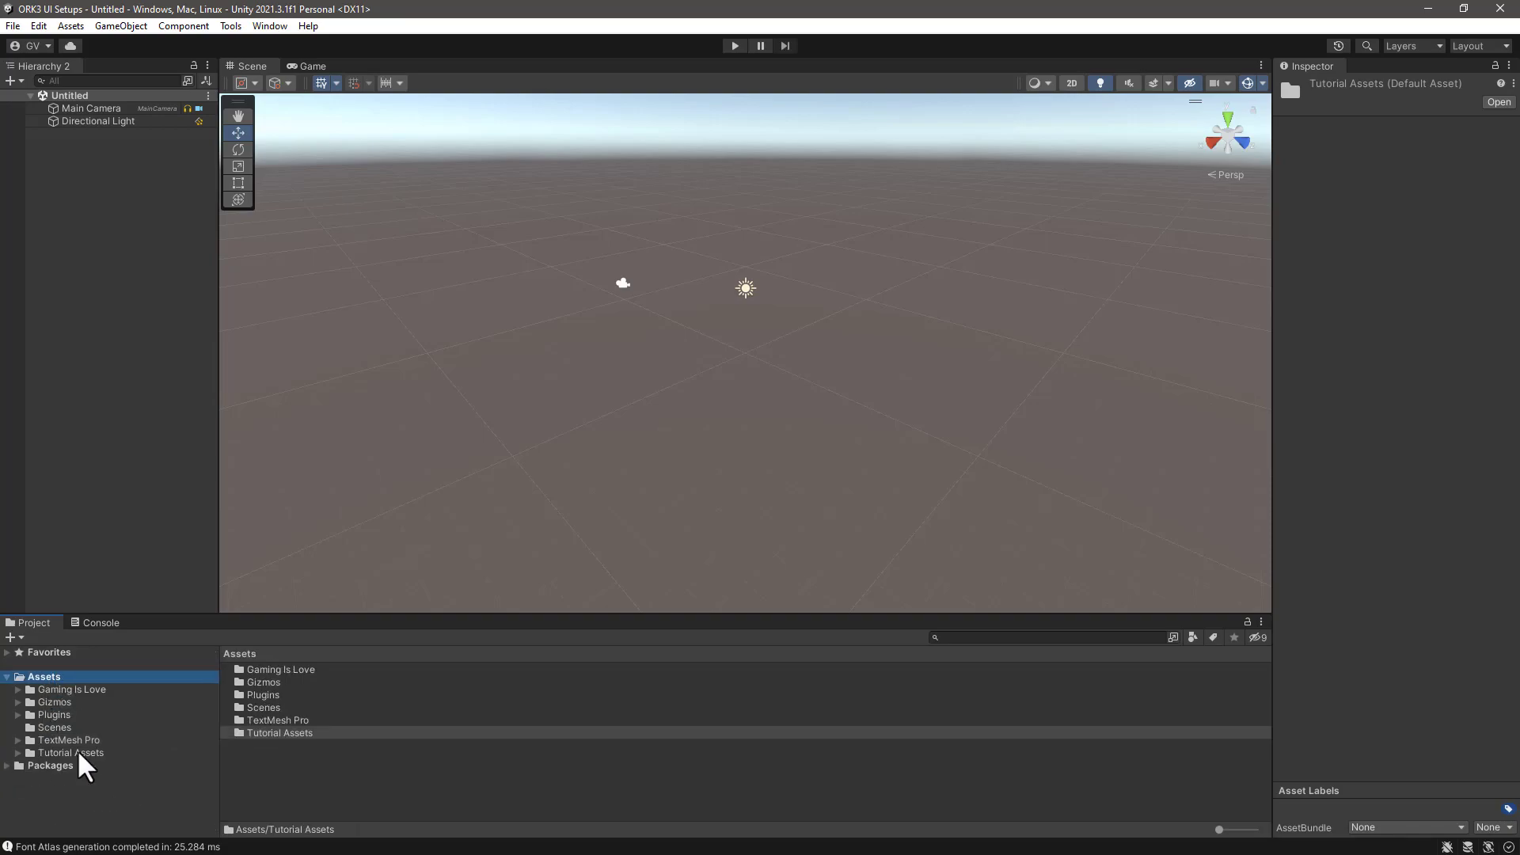
click(78, 753)
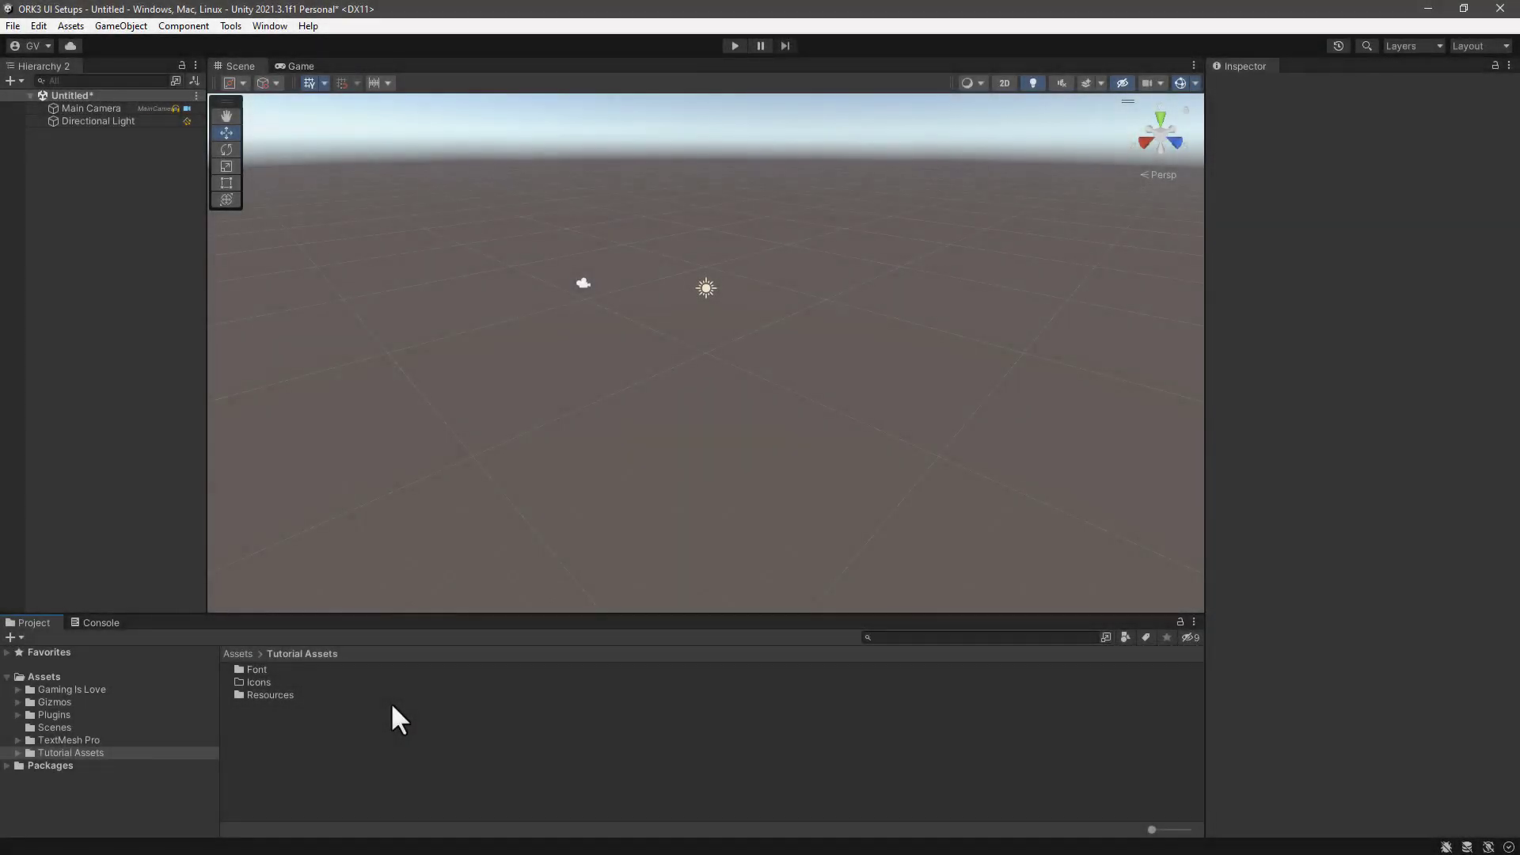
Add the icons.png image to the Icons folder in Tutorial Assets and select it
double_click(255, 682)
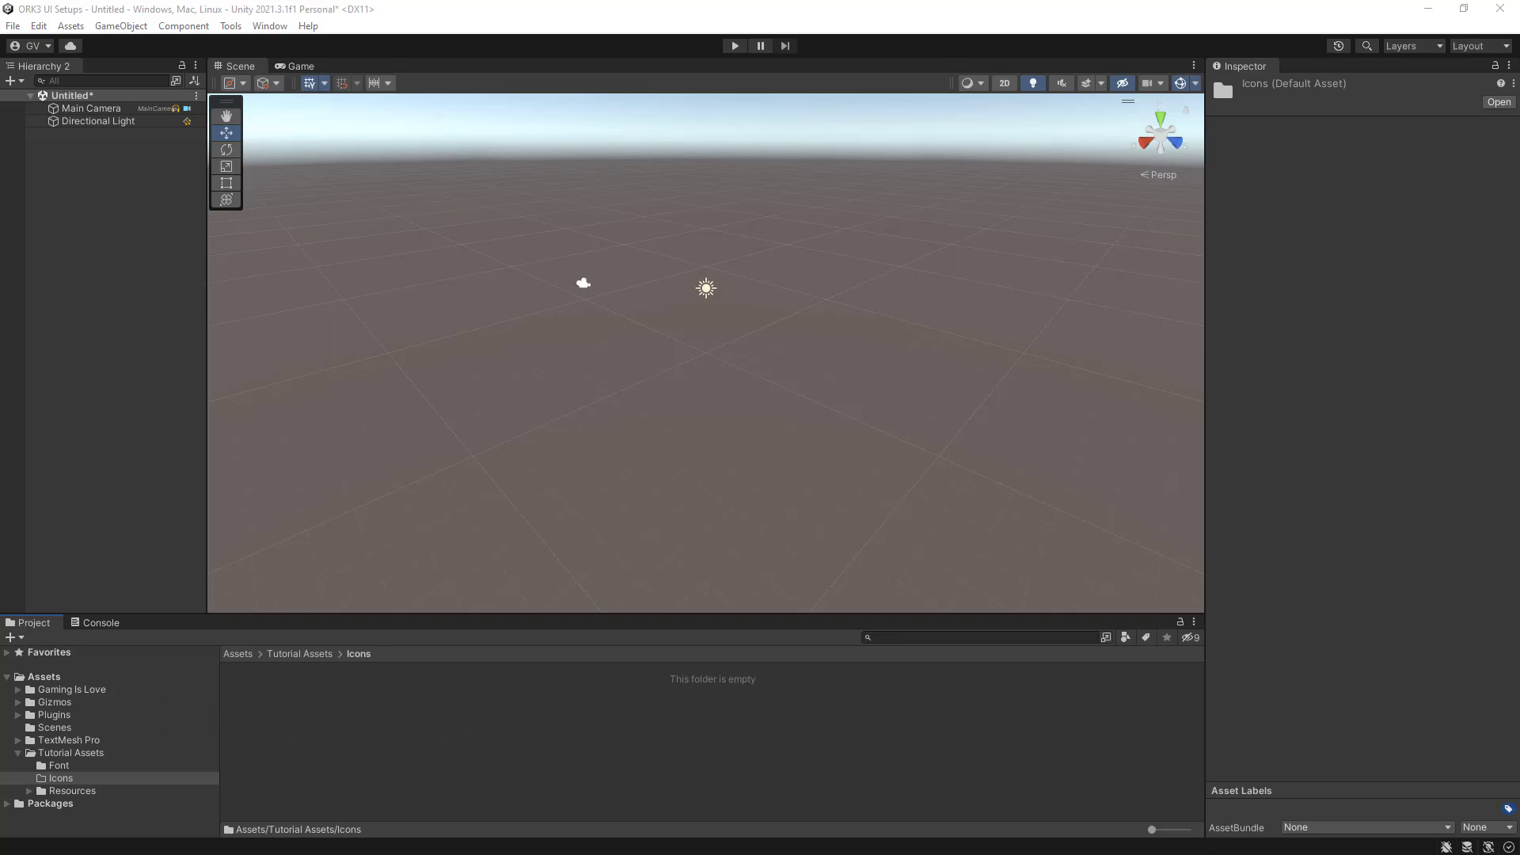
drag(39, 756, 464, 748)
click(260, 670)
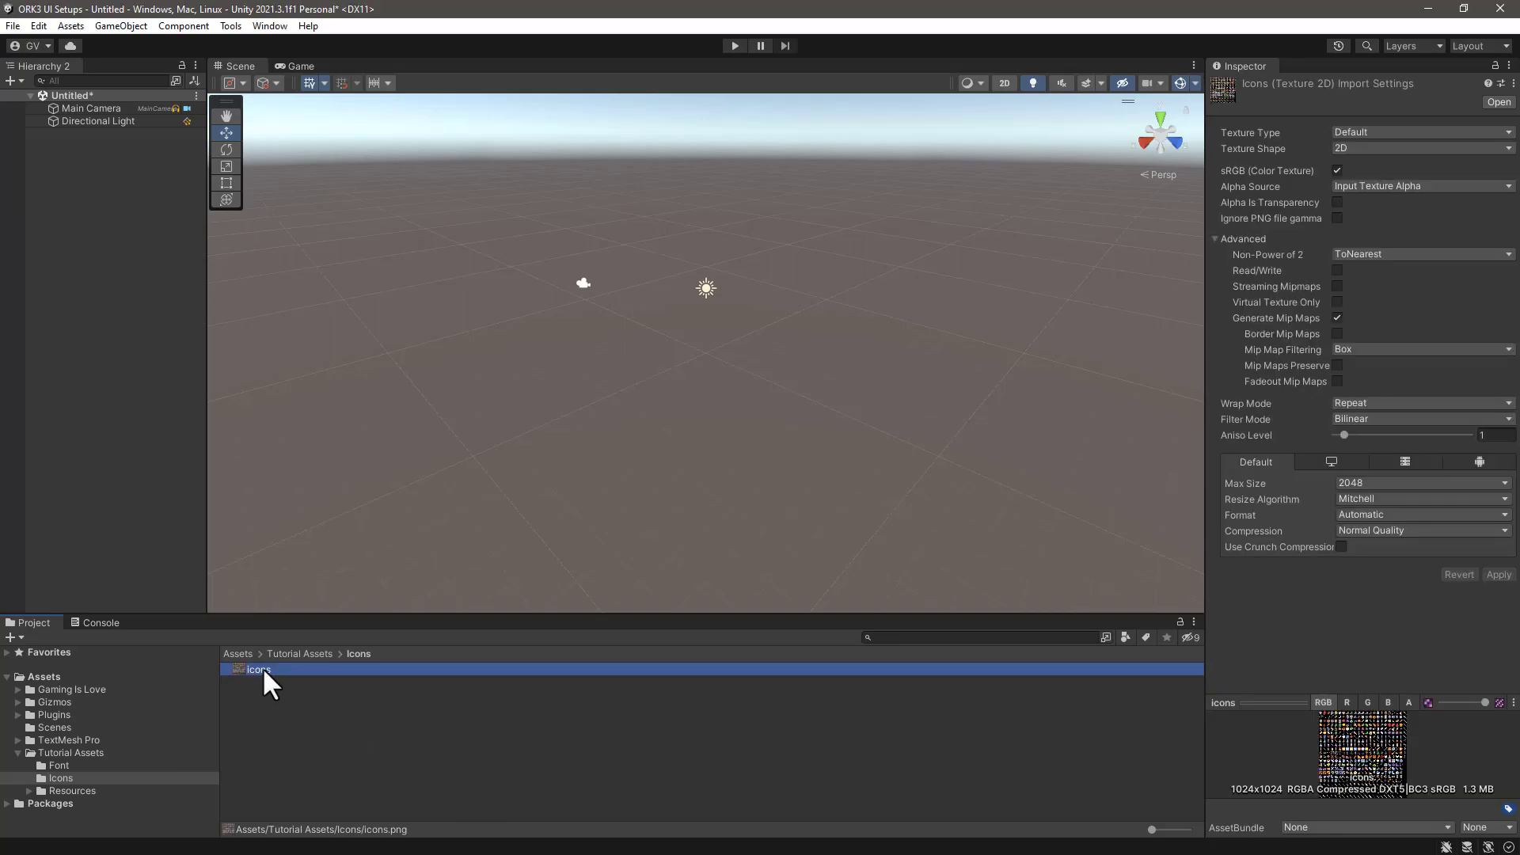
Set the icons texture's type to Sprite (2D and UI) and its sprite mode to Multiple
click(1386, 131)
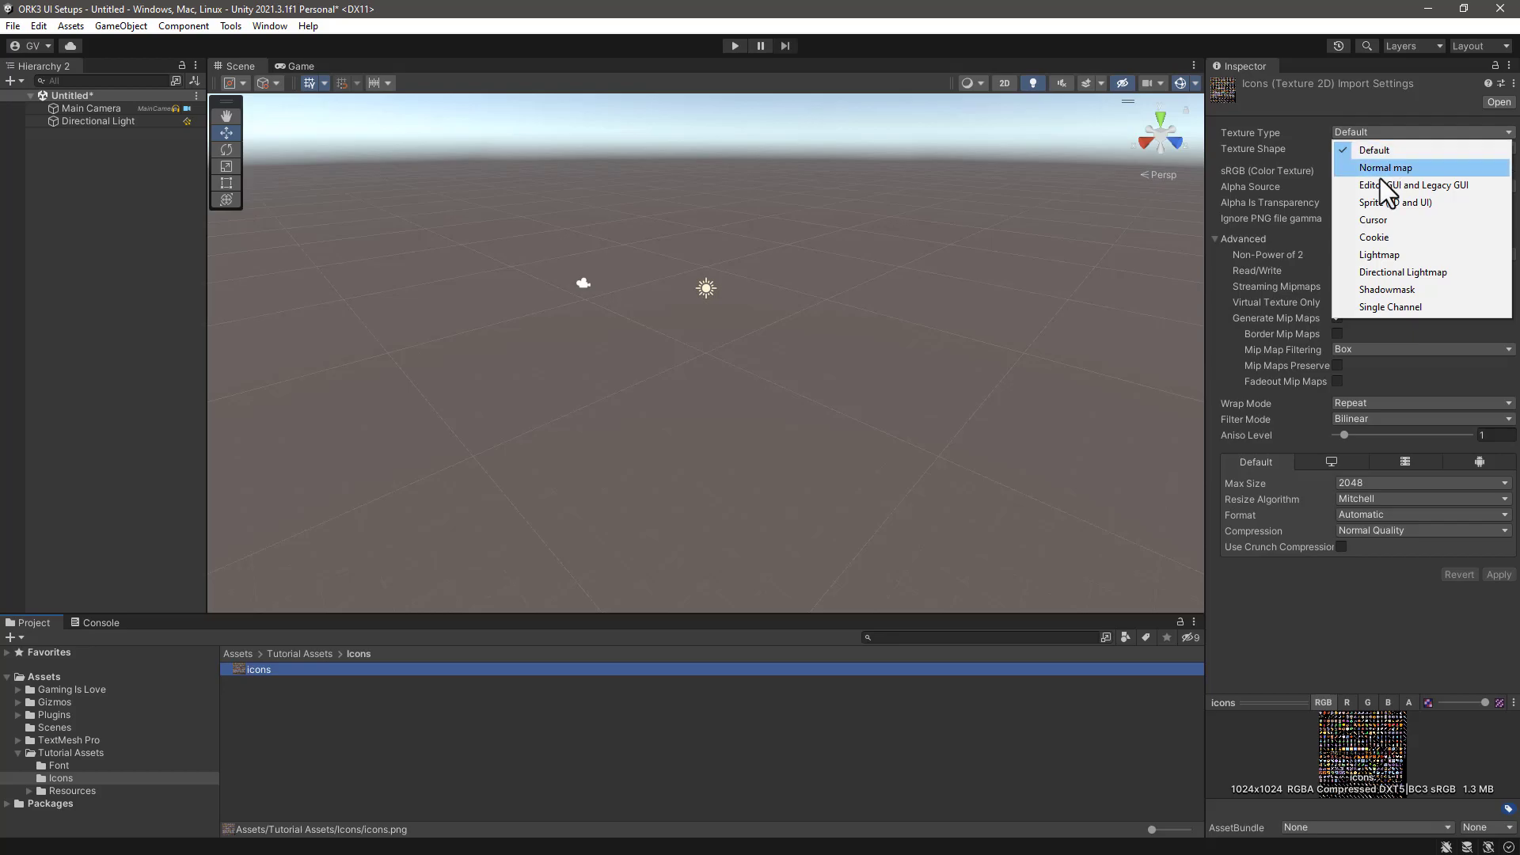
click(1370, 207)
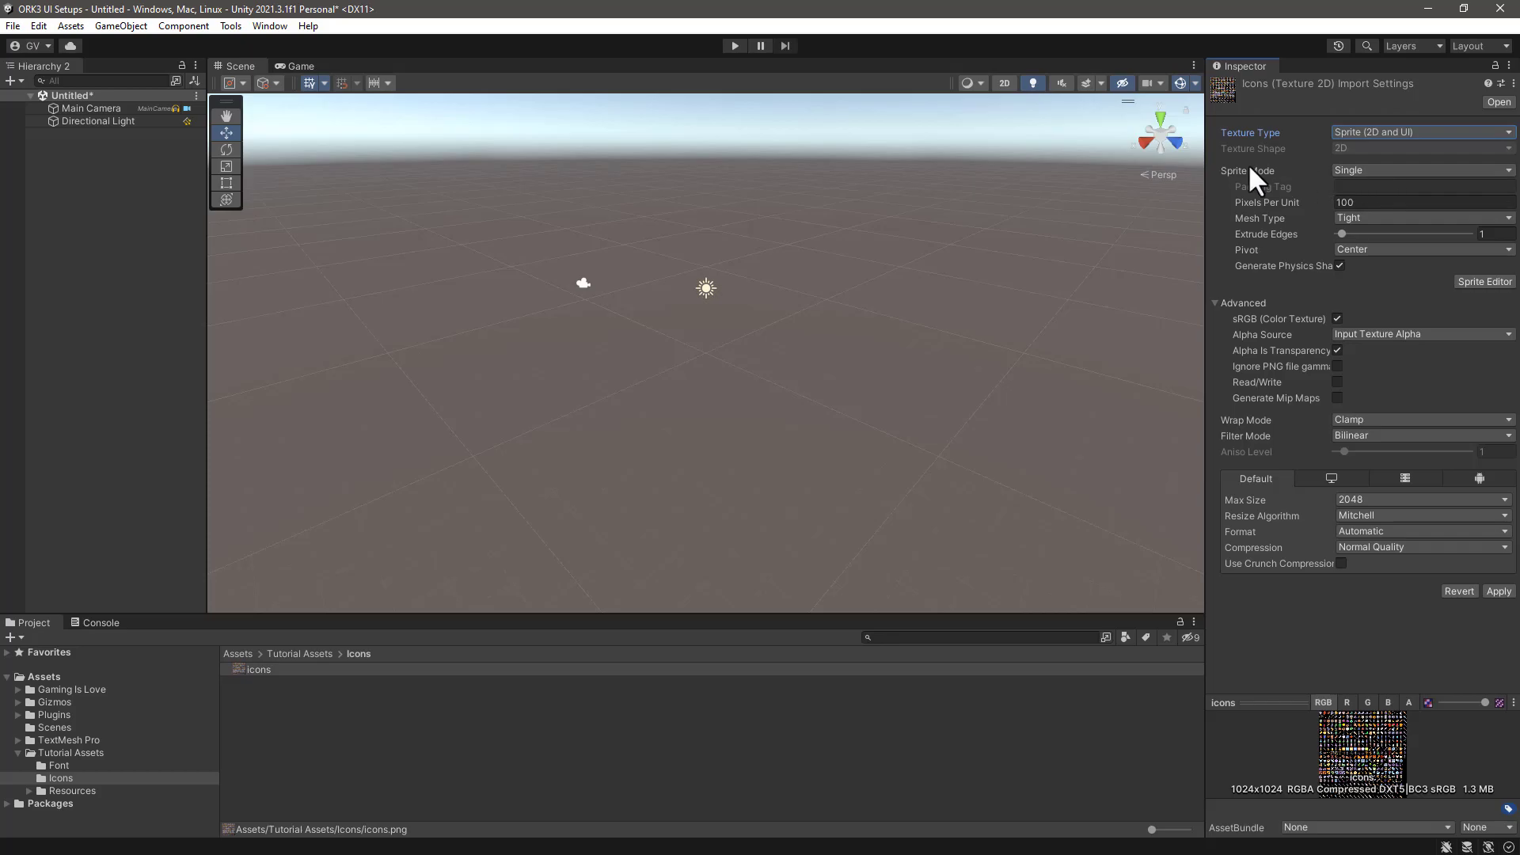
click(1390, 167)
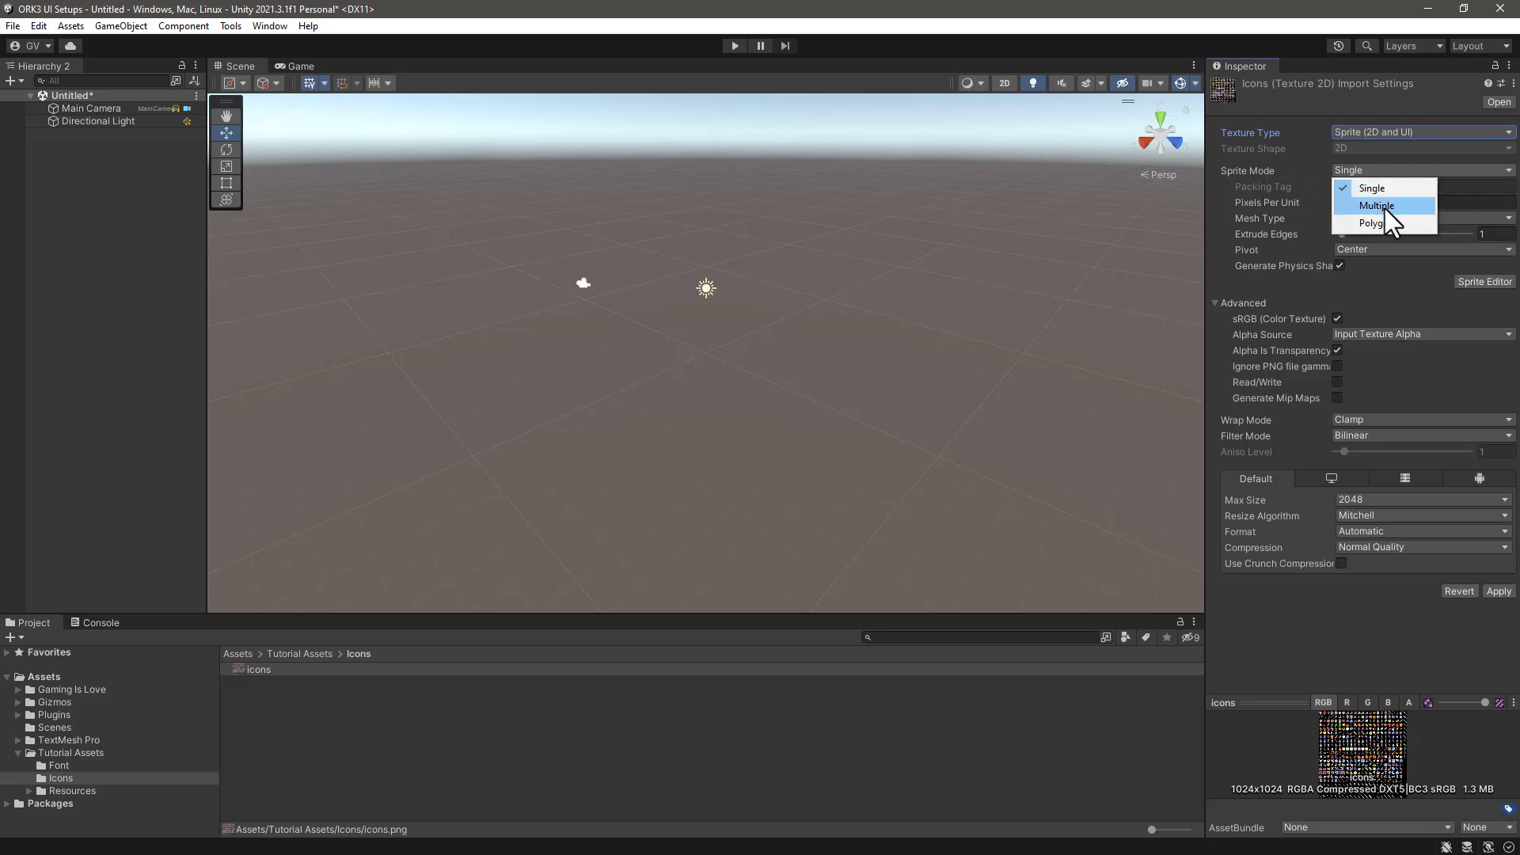
click(1385, 207)
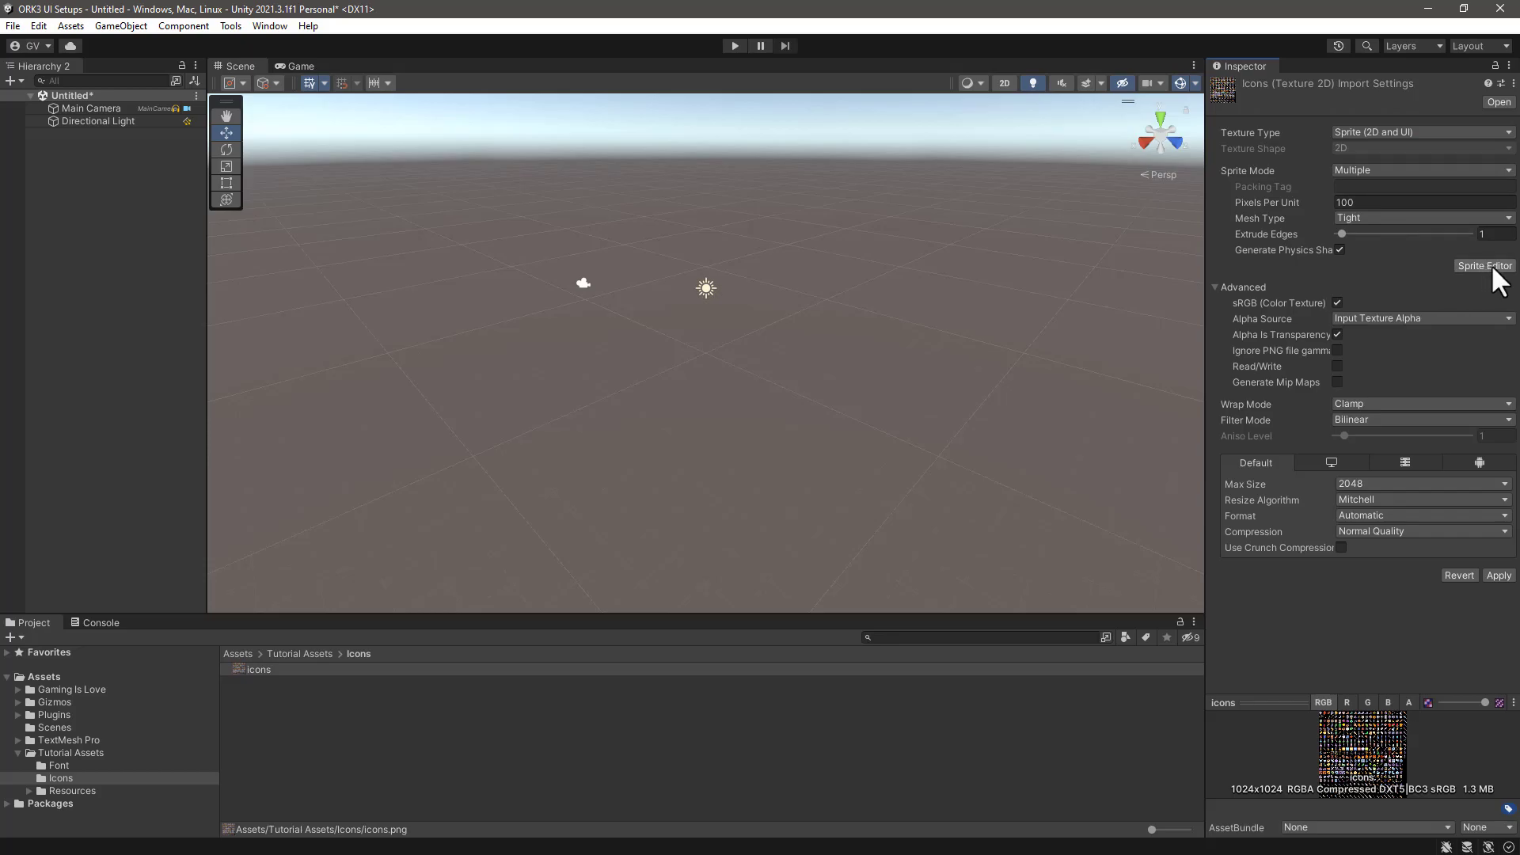
Check the 2D Sprite package in the Package Manager, and close the Package Manager
click(279, 23)
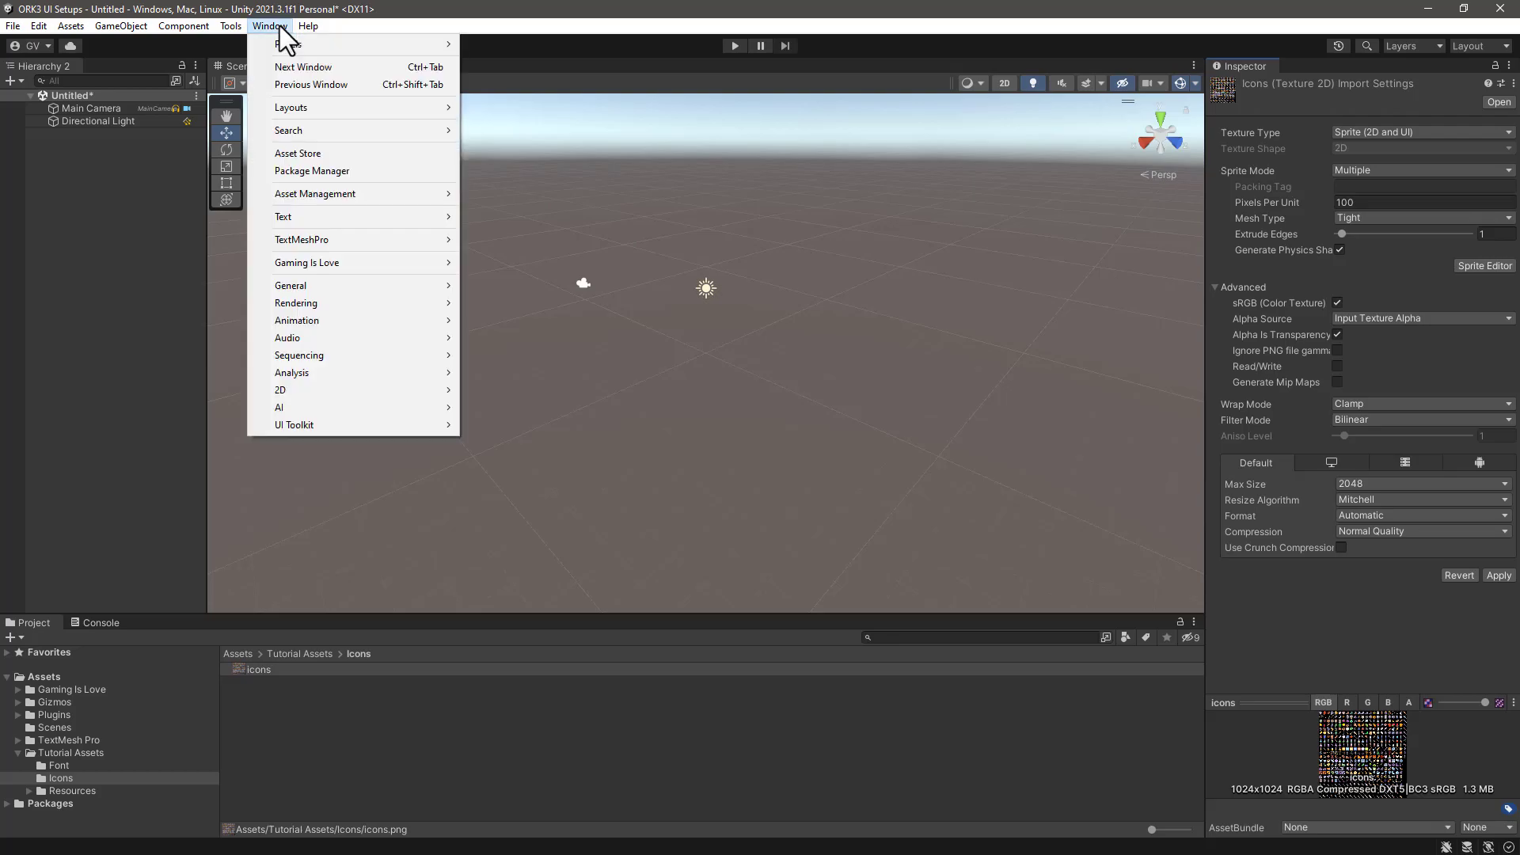
click(321, 170)
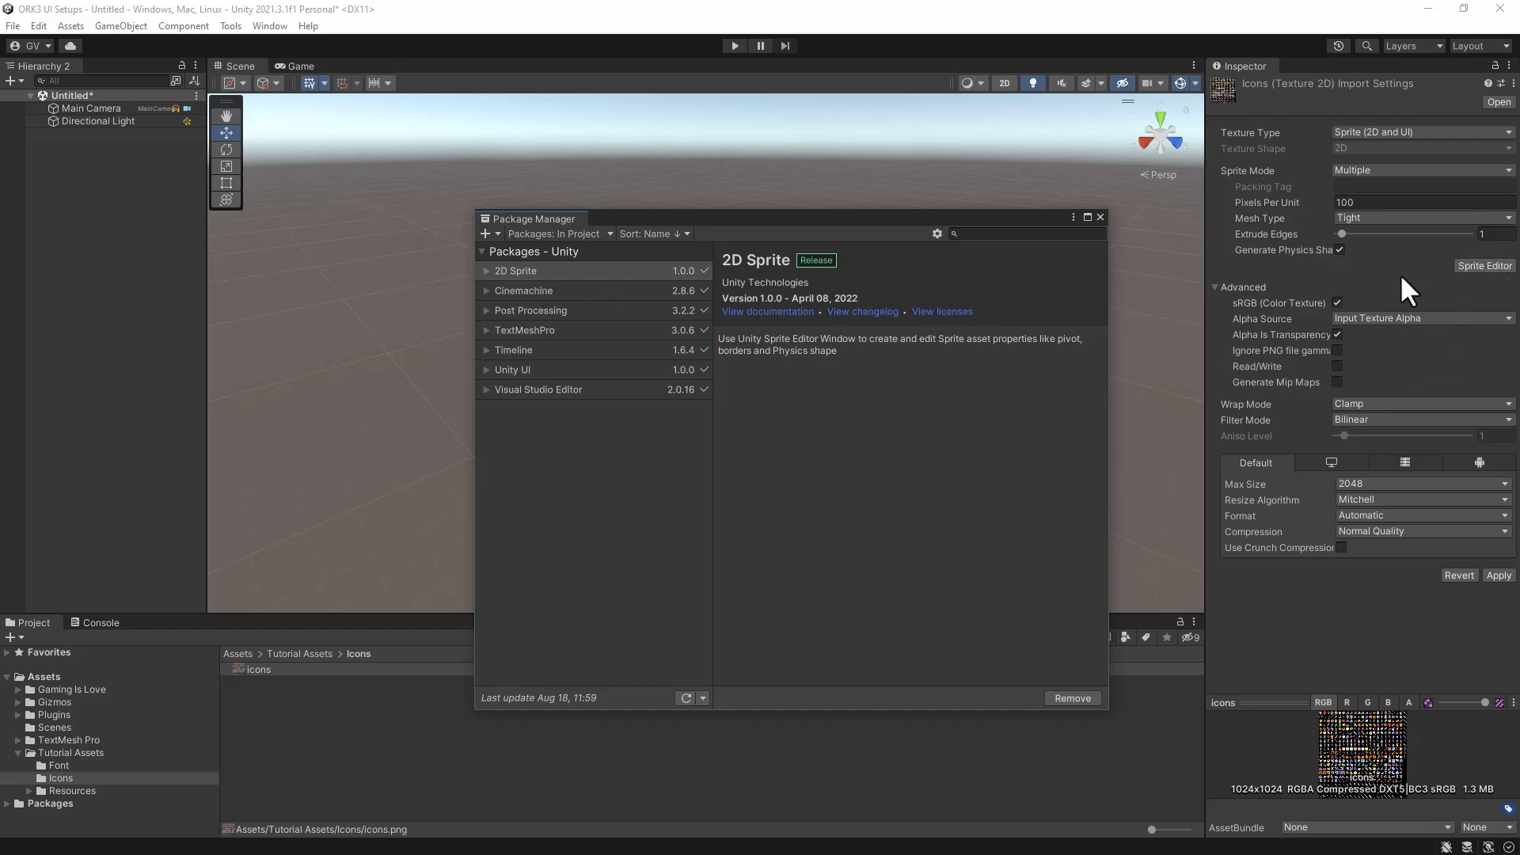
click(1100, 216)
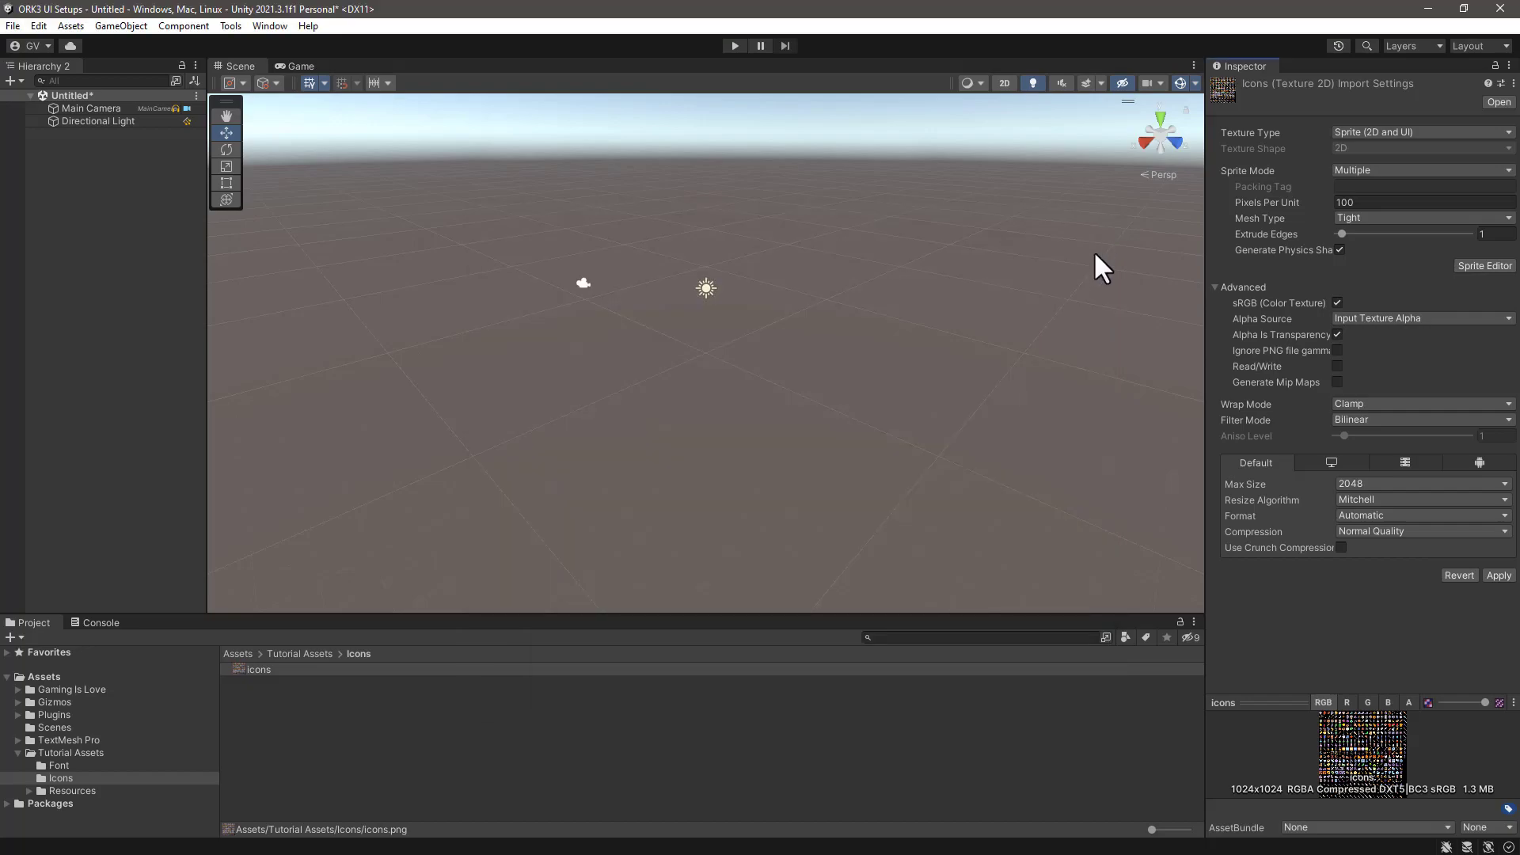
Open the icons texture in the Sprite Editor, applying its pending import settings
click(1480, 265)
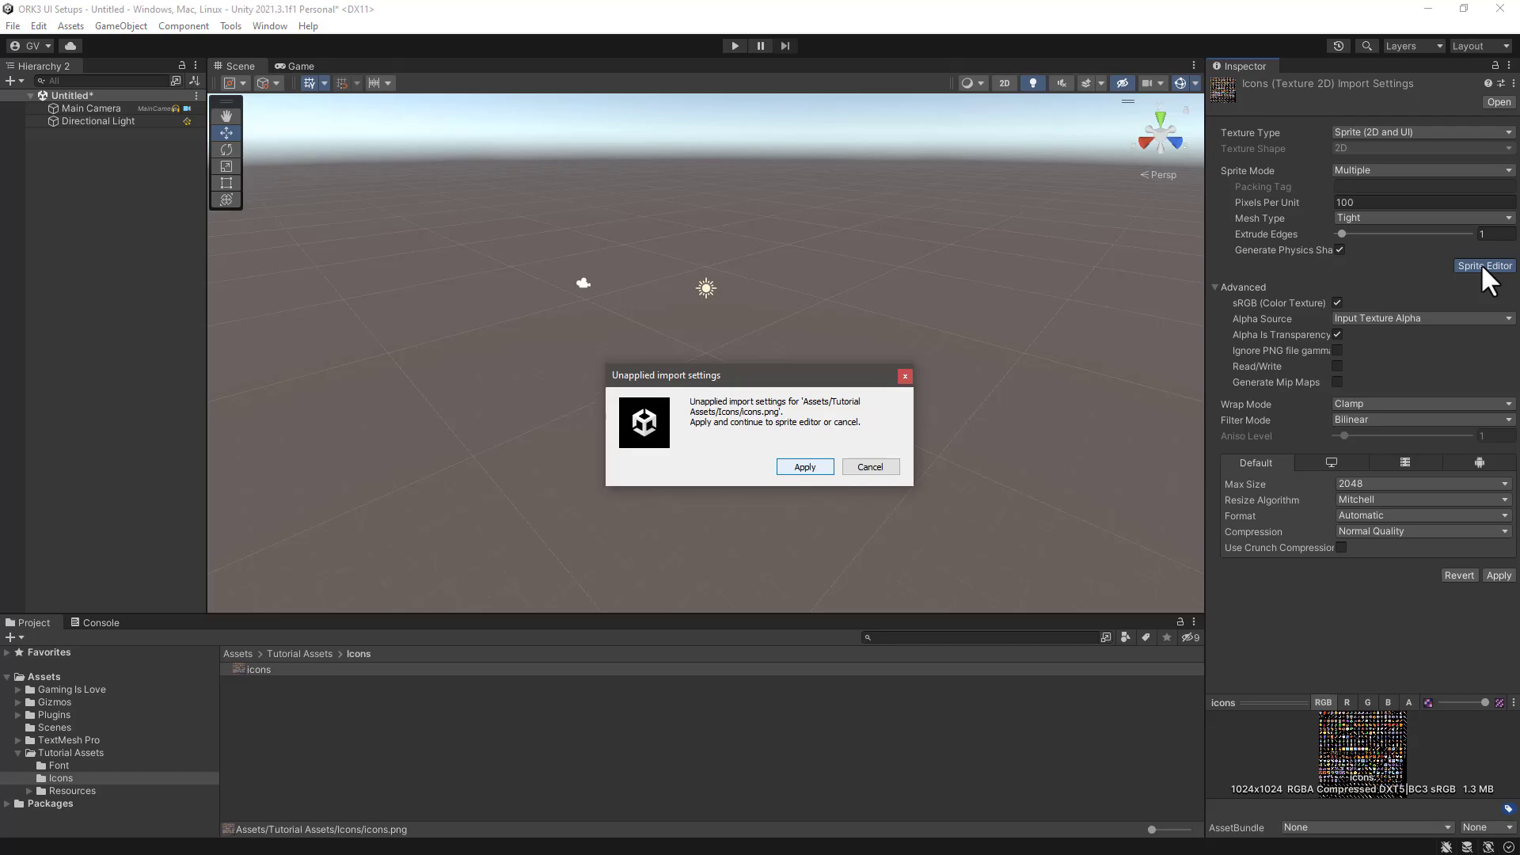
click(802, 466)
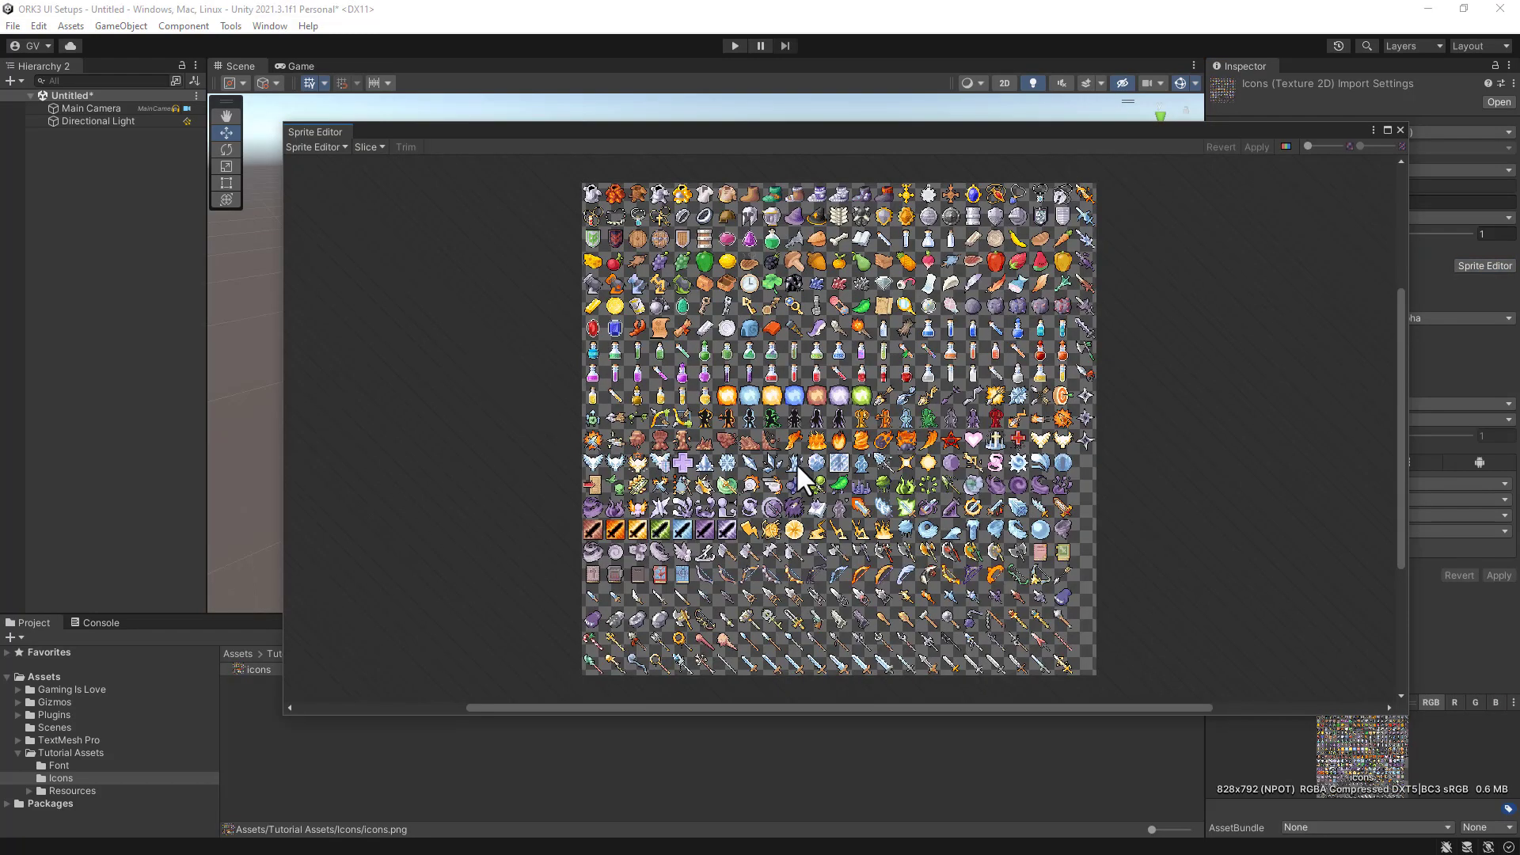
drag(811, 139, 770, 95)
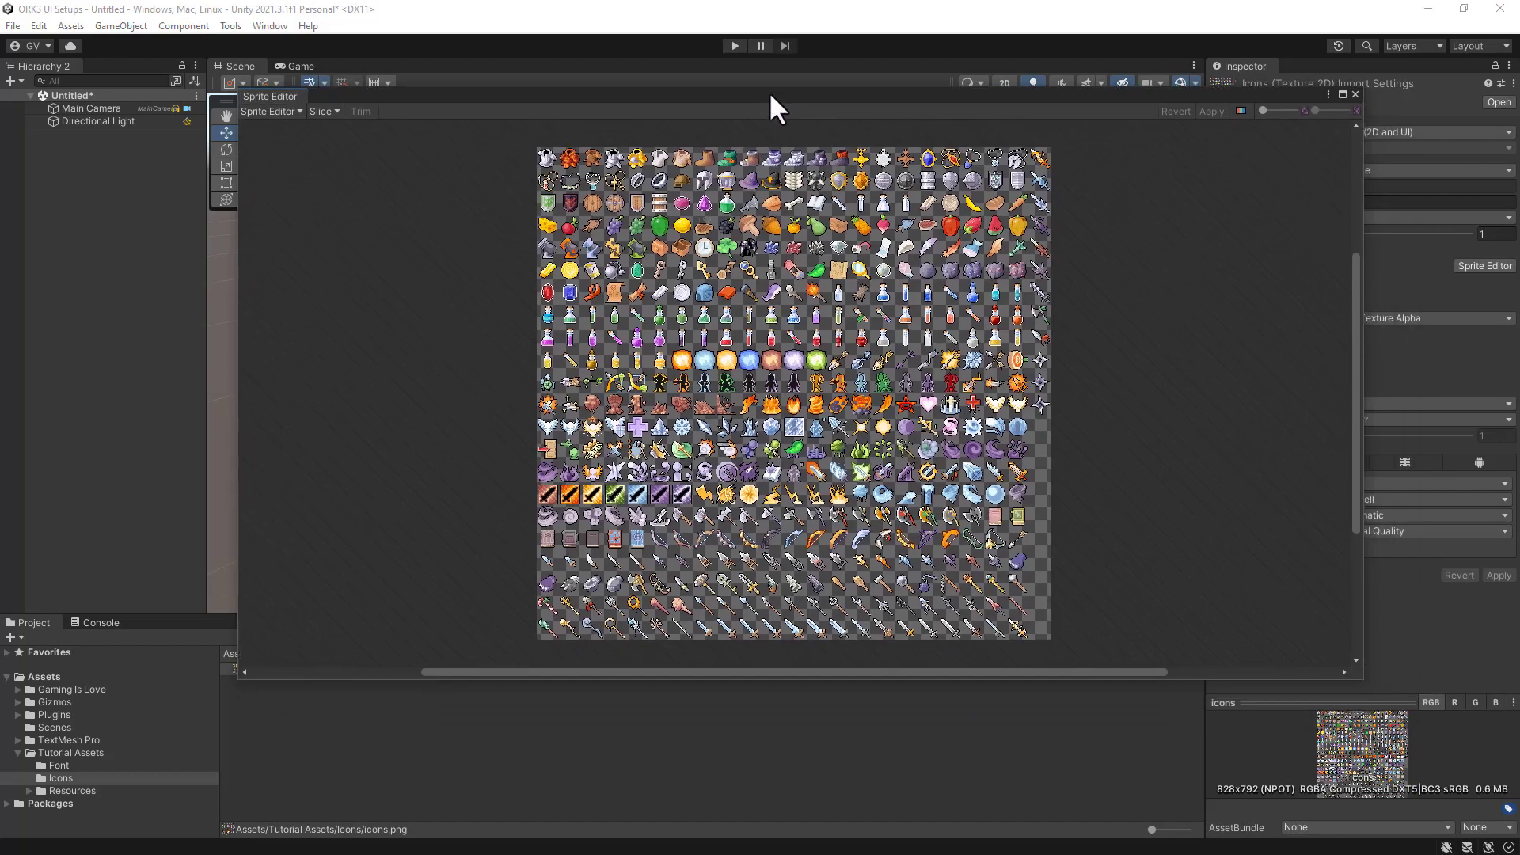
Slice the icons texture by grid cell size at 36 x 36 pixels, apply the slicing, and close the Sprite Editor
click(323, 111)
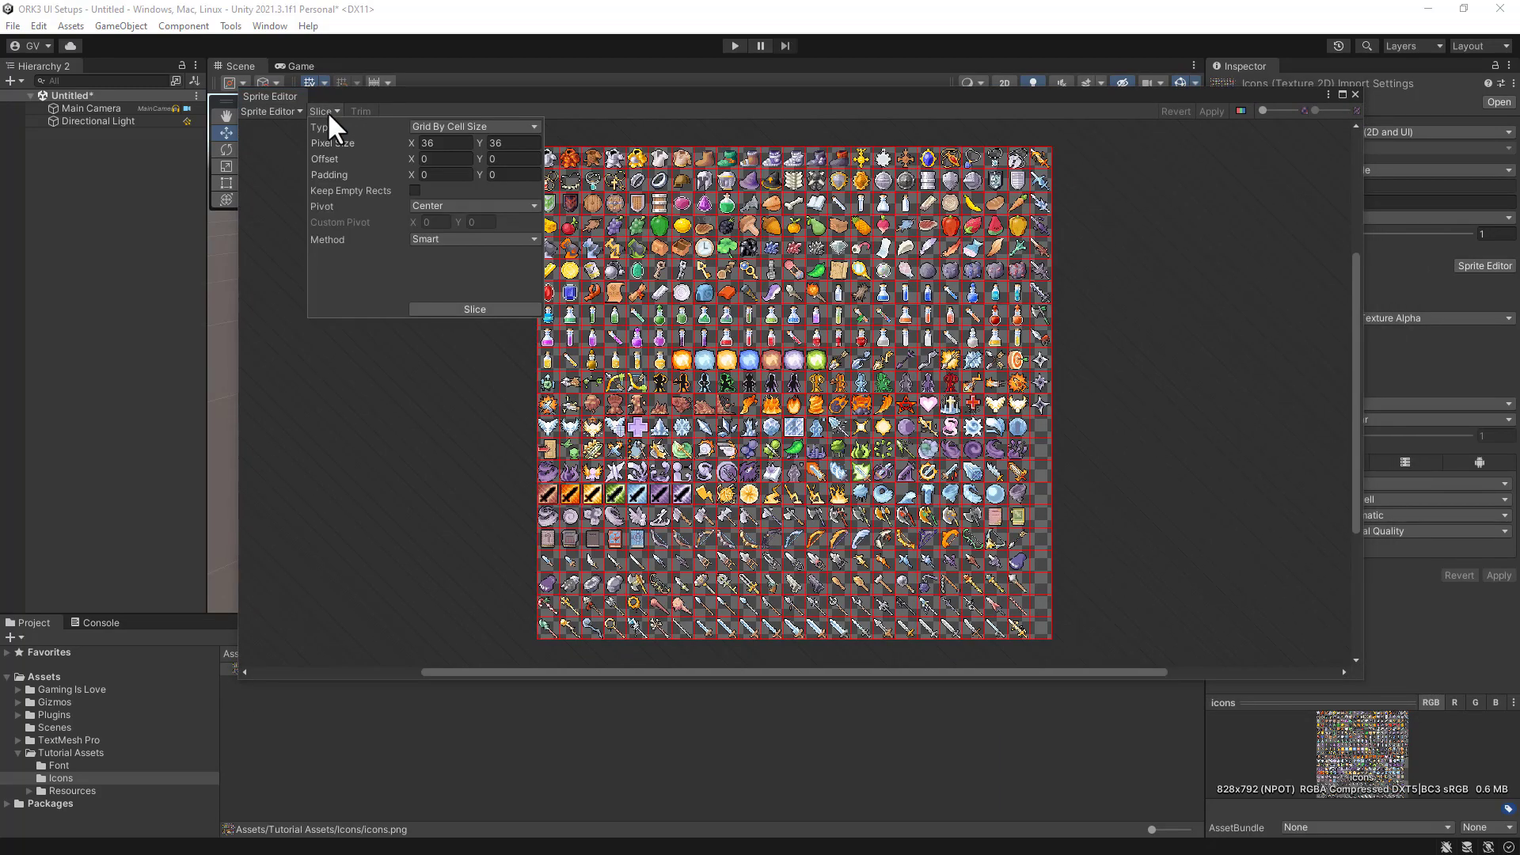
click(442, 143)
click(511, 144)
click(470, 308)
click(1209, 112)
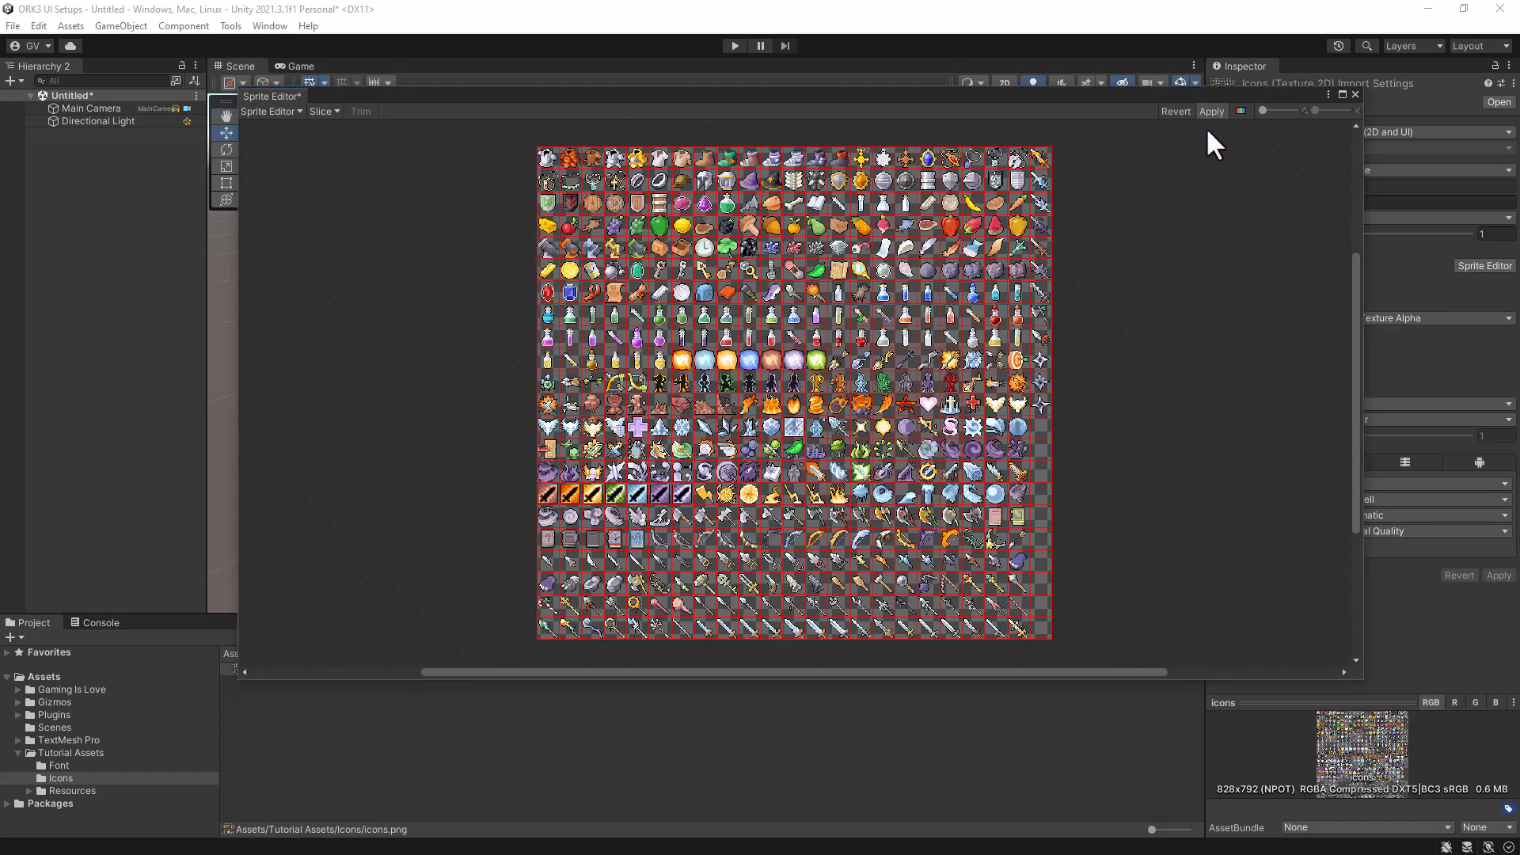
click(1209, 111)
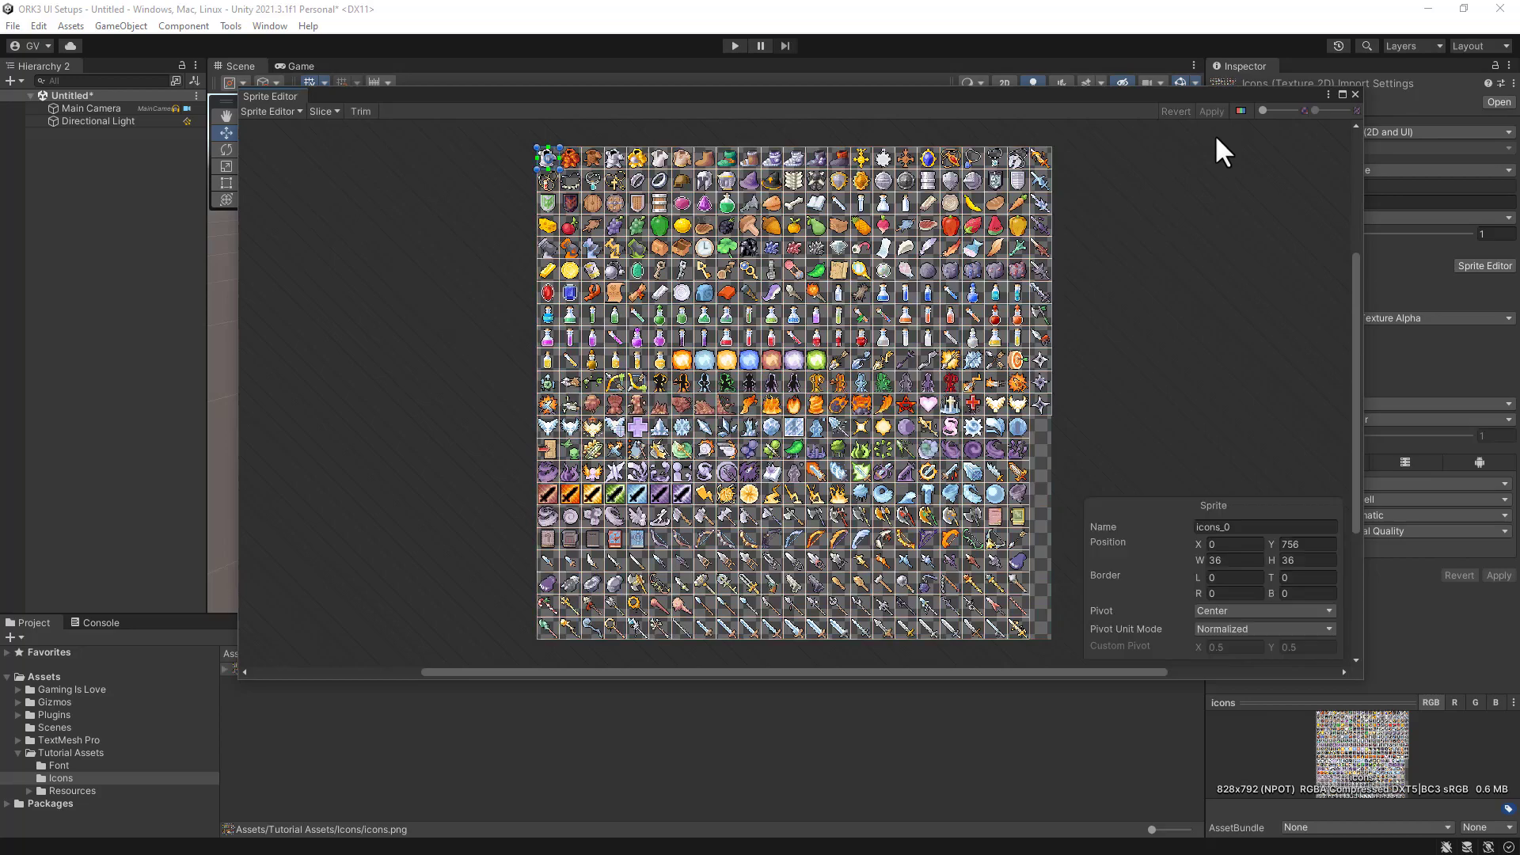
click(1355, 94)
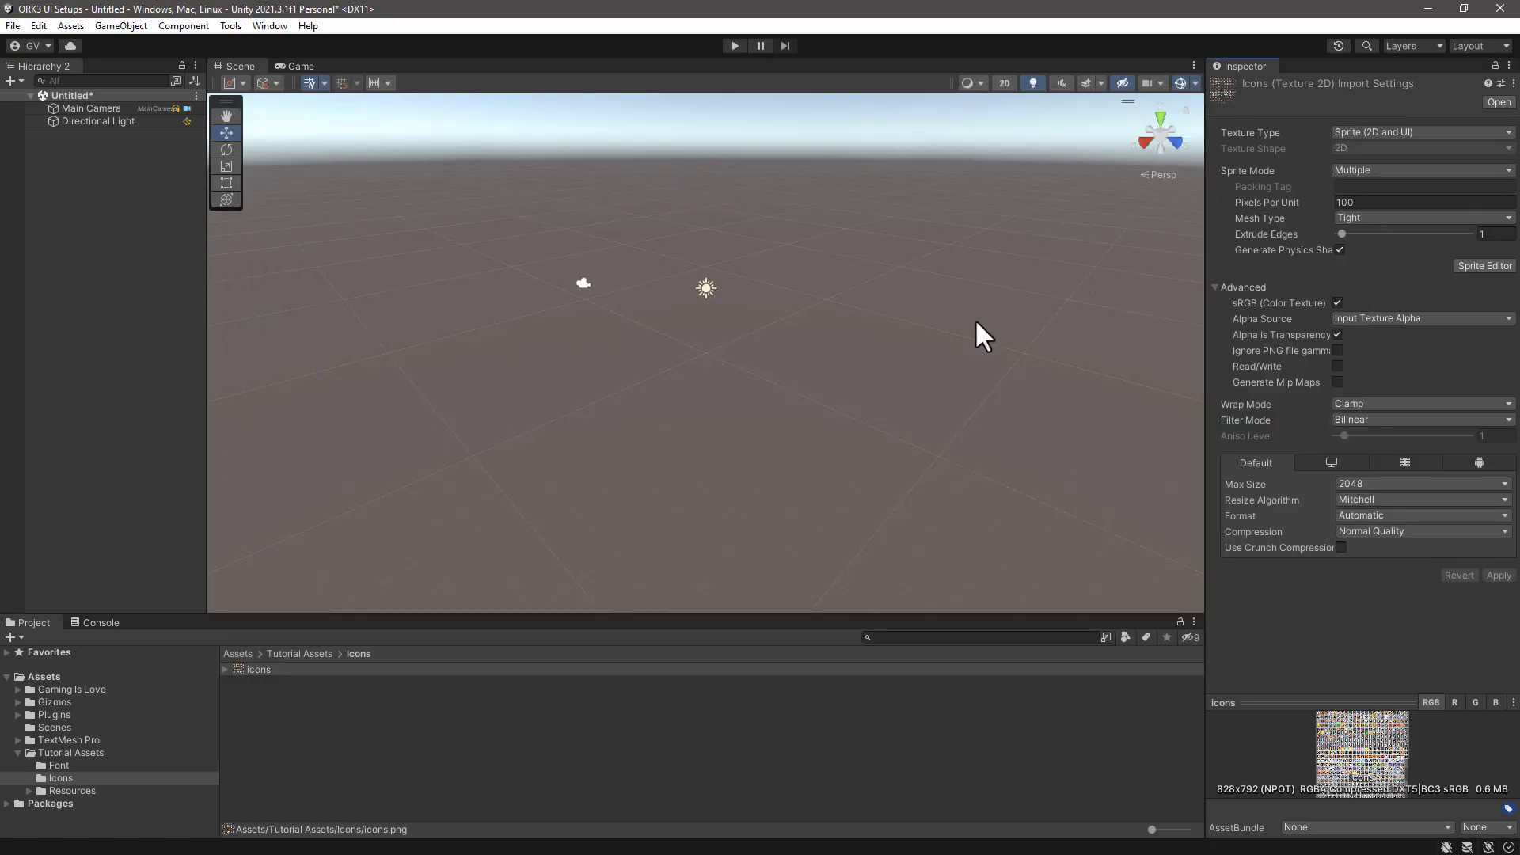
Set the icons texture's mesh type to Full Rect, filter mode to Point (no filter) and max size to 1024, and apply the import settings
click(1389, 214)
click(1379, 234)
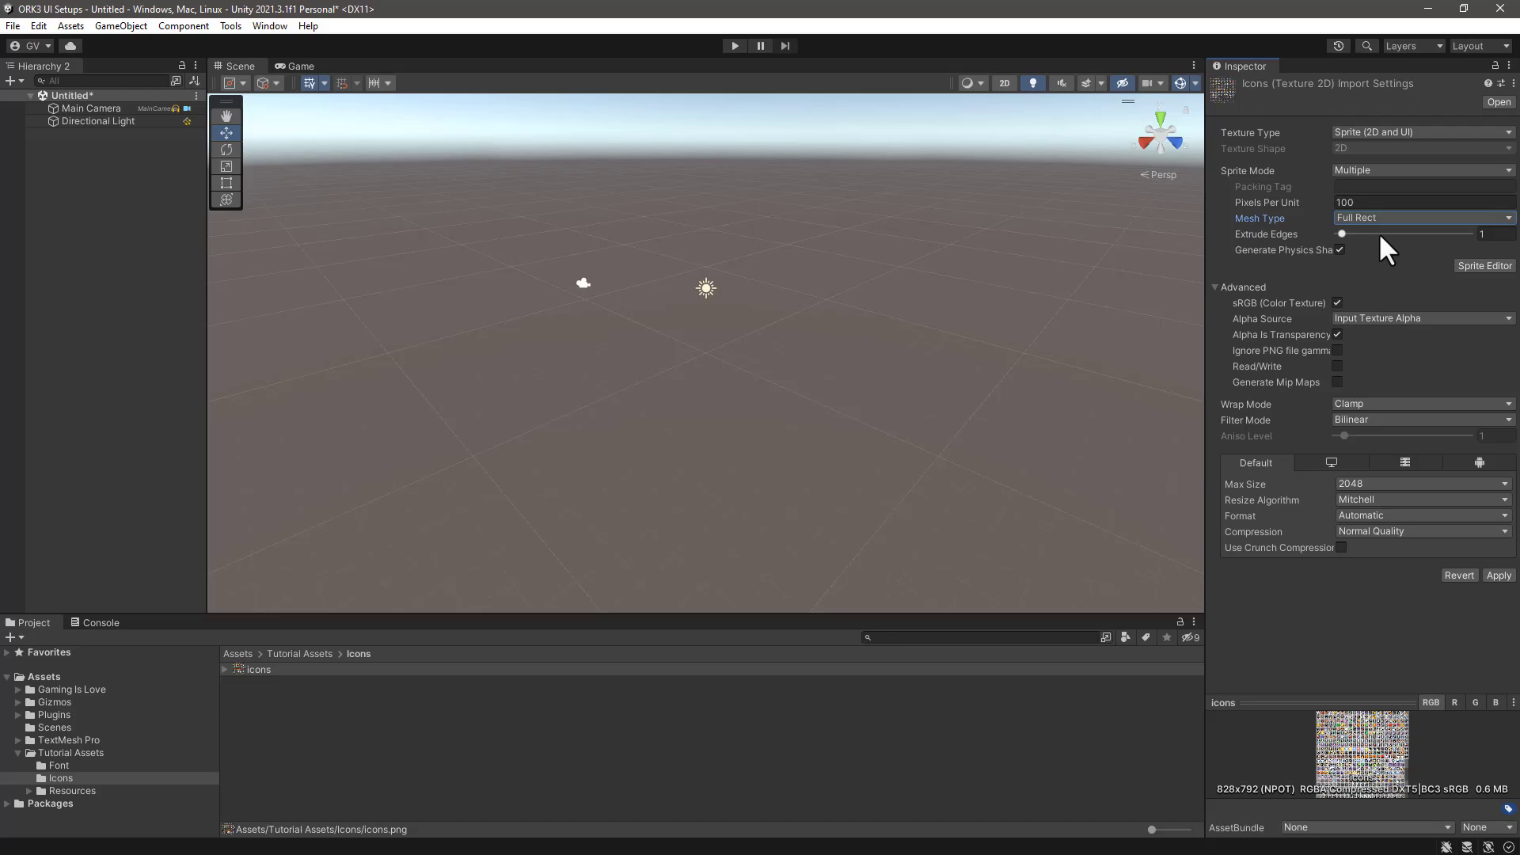
click(1358, 422)
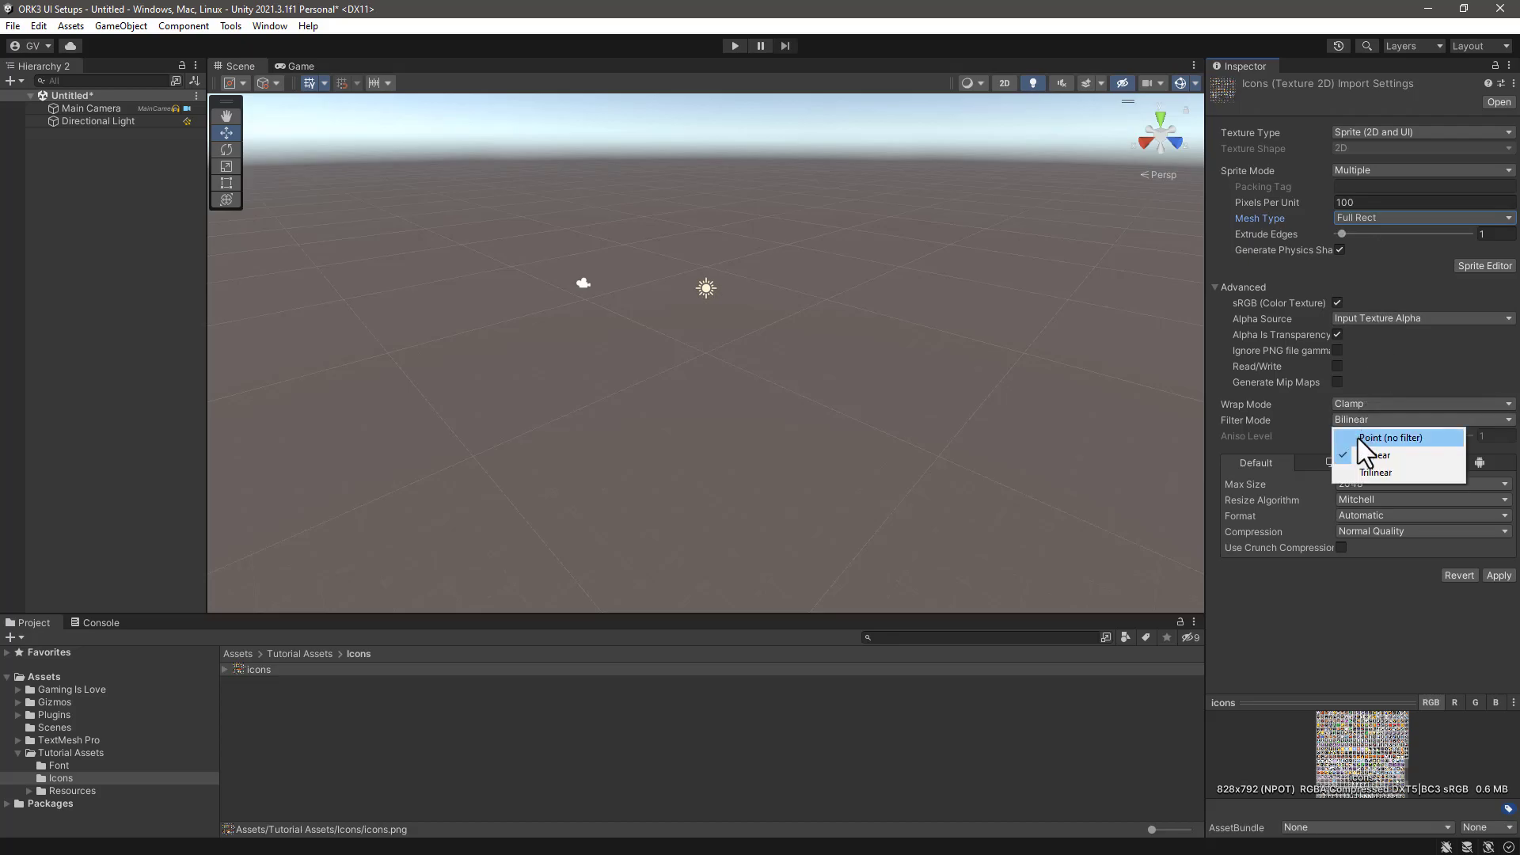
click(1356, 439)
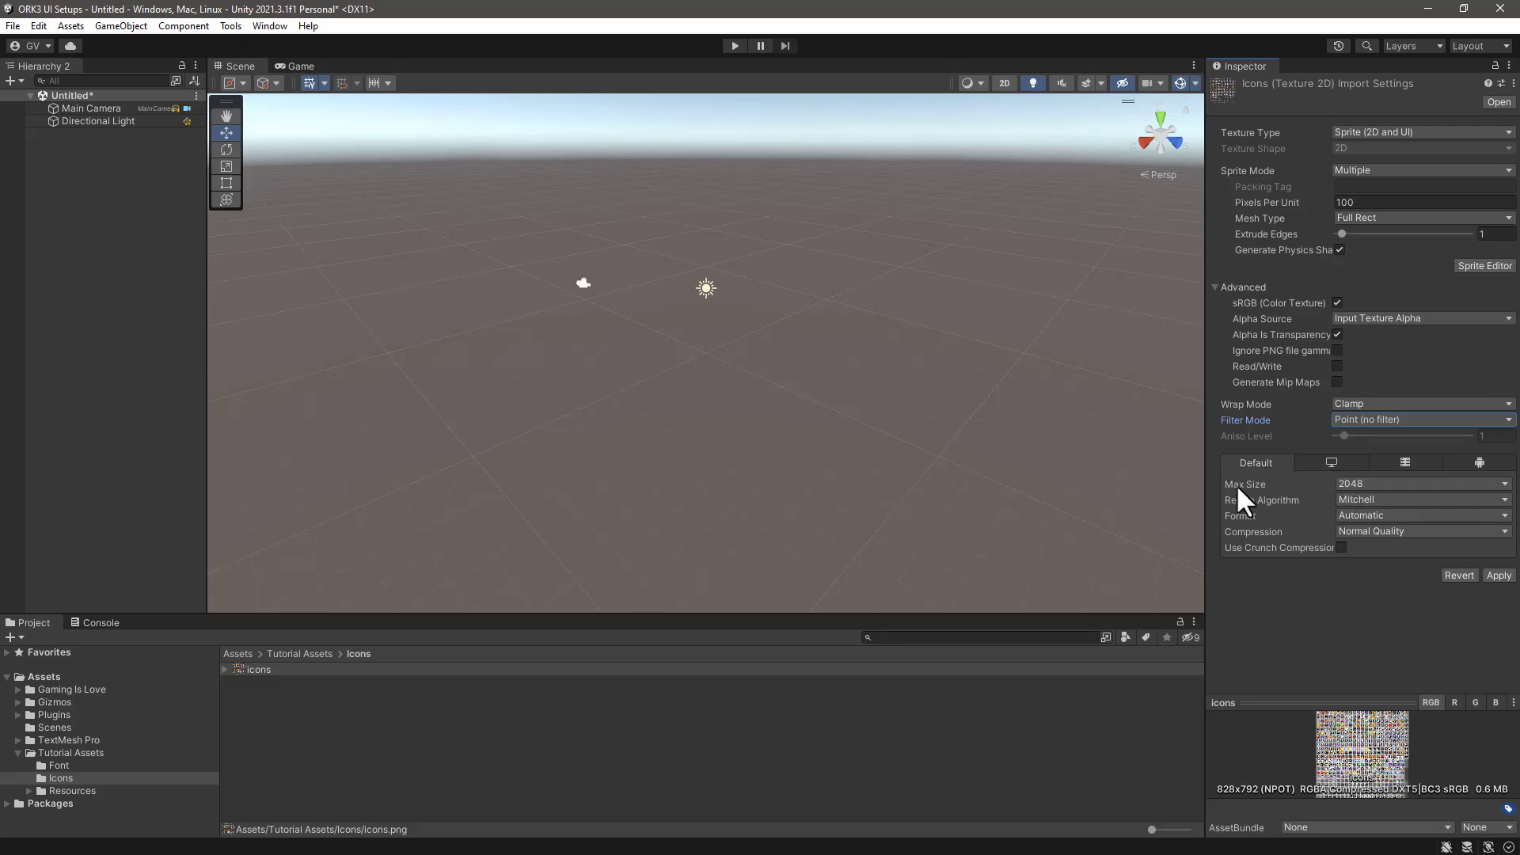
click(1406, 483)
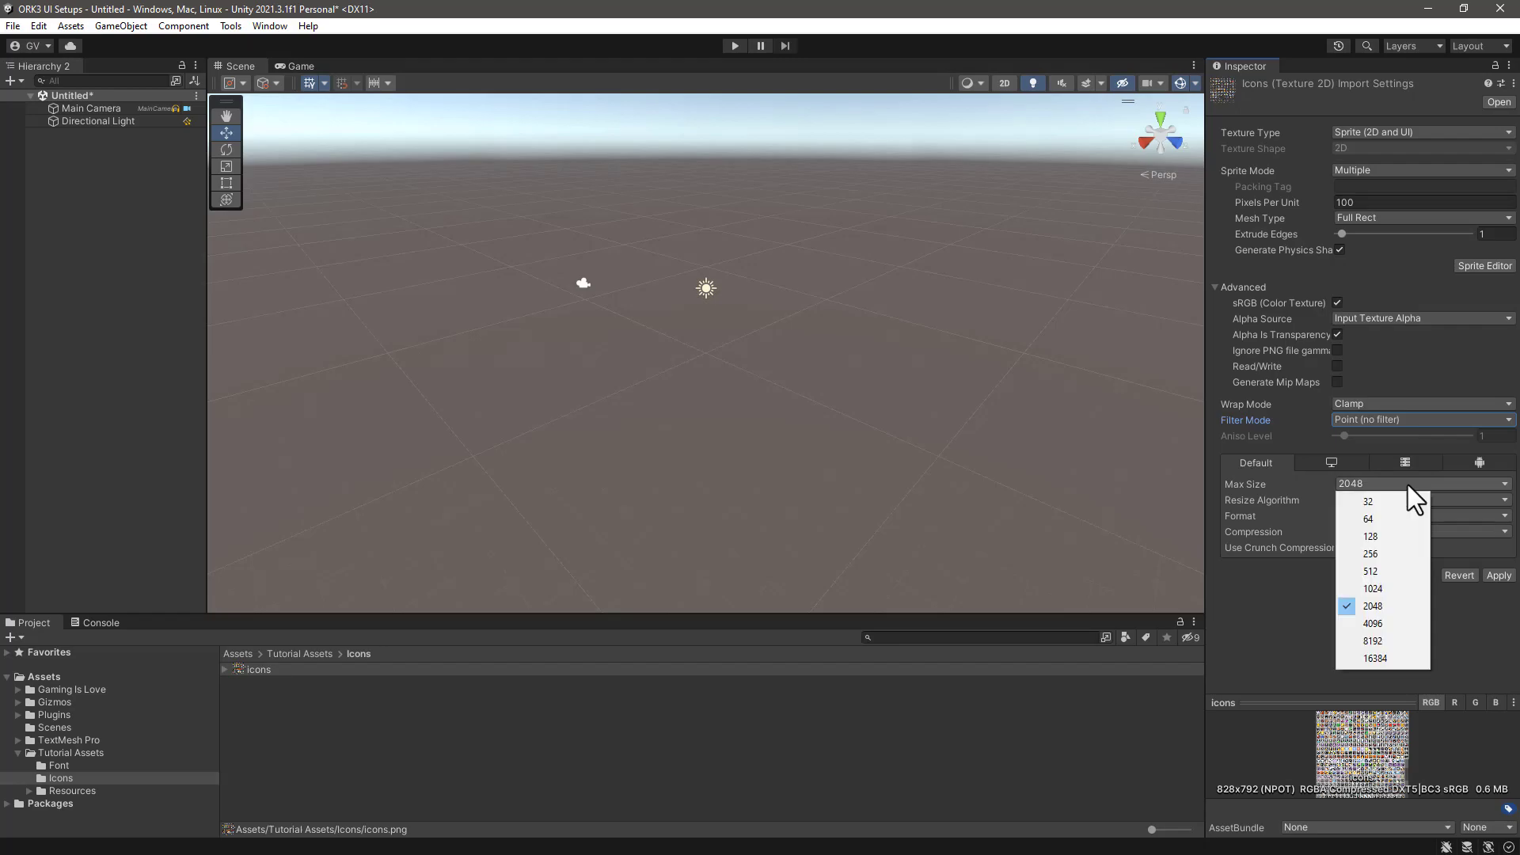
click(1374, 588)
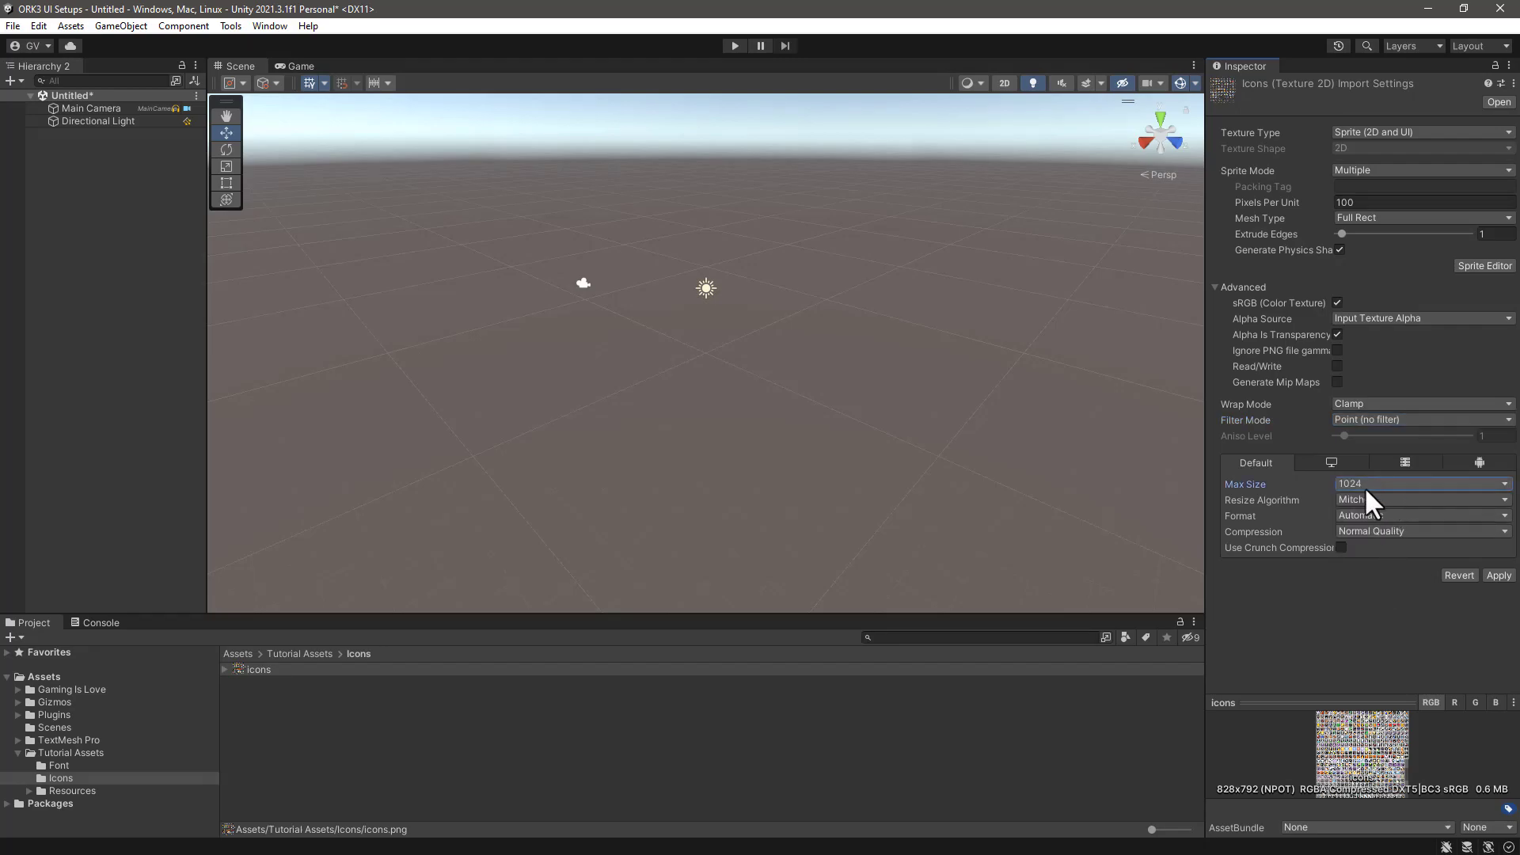
click(1490, 577)
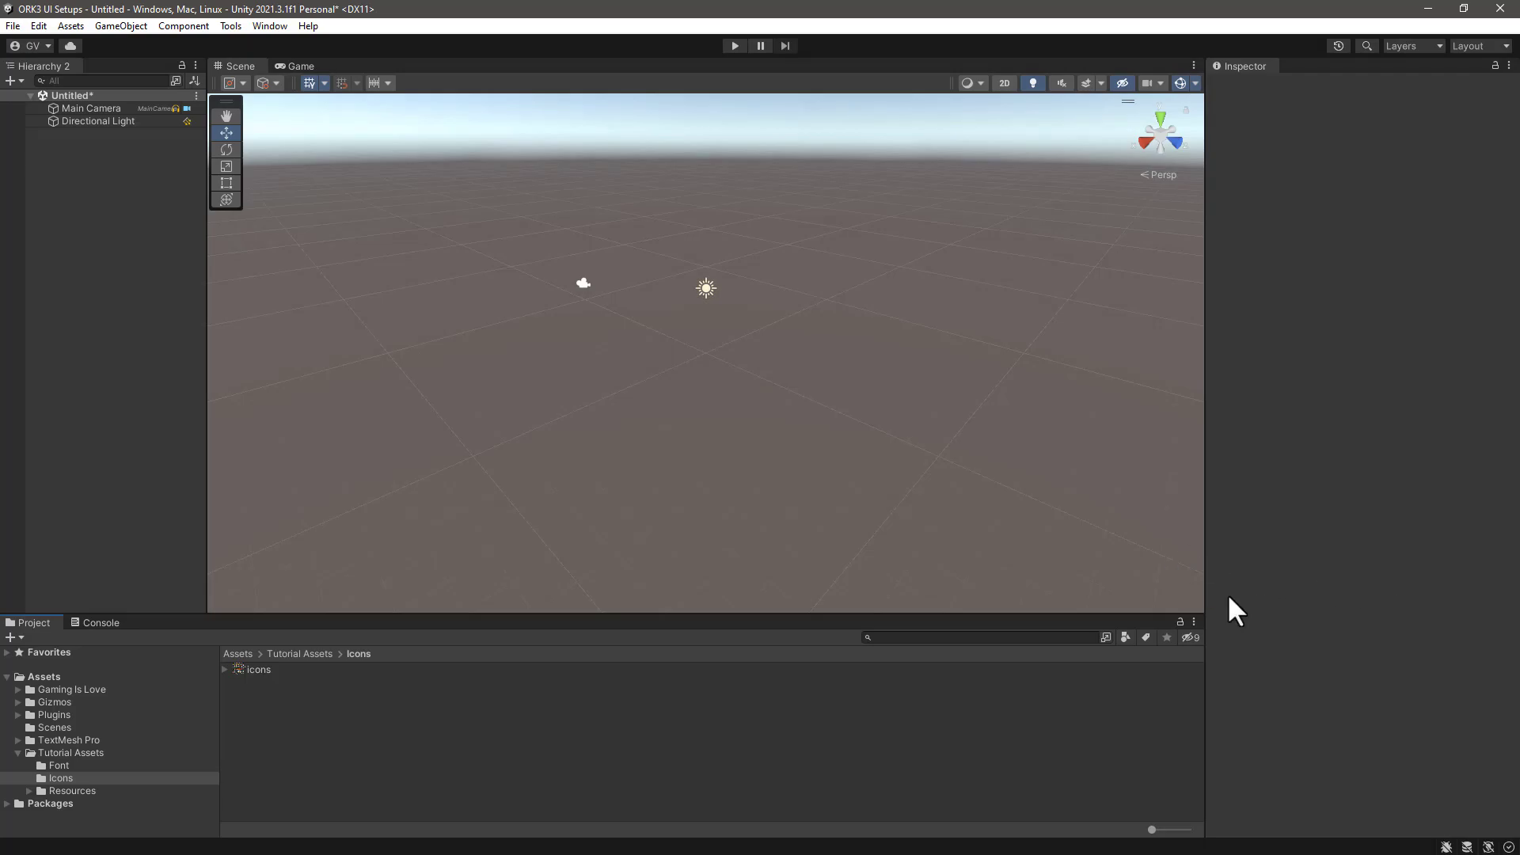
Create a TextMeshPro sprite asset from the icons texture in the Icons folder
click(247, 668)
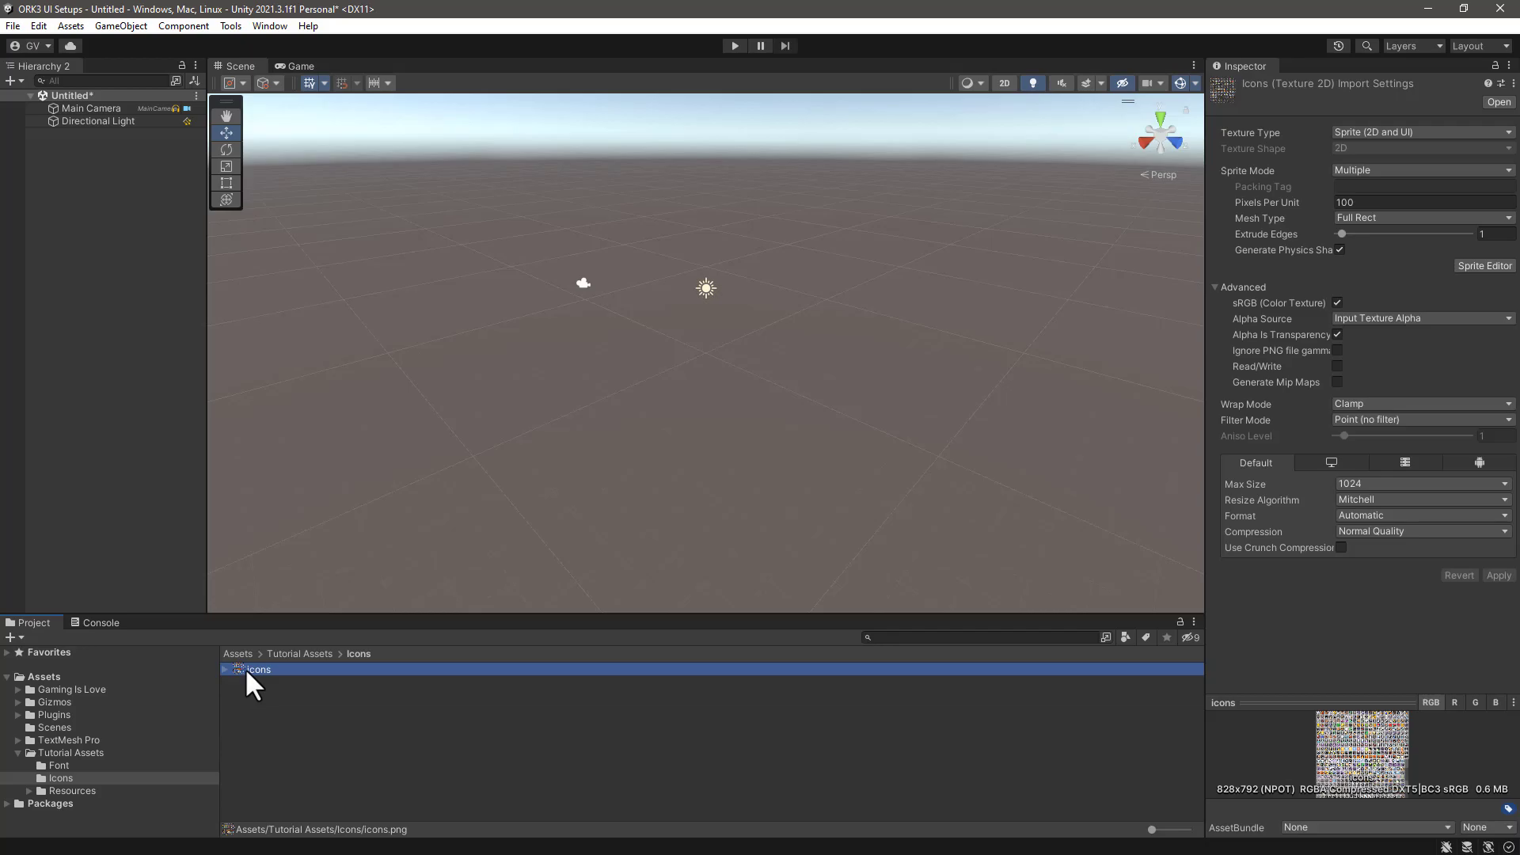
right_click(245, 669)
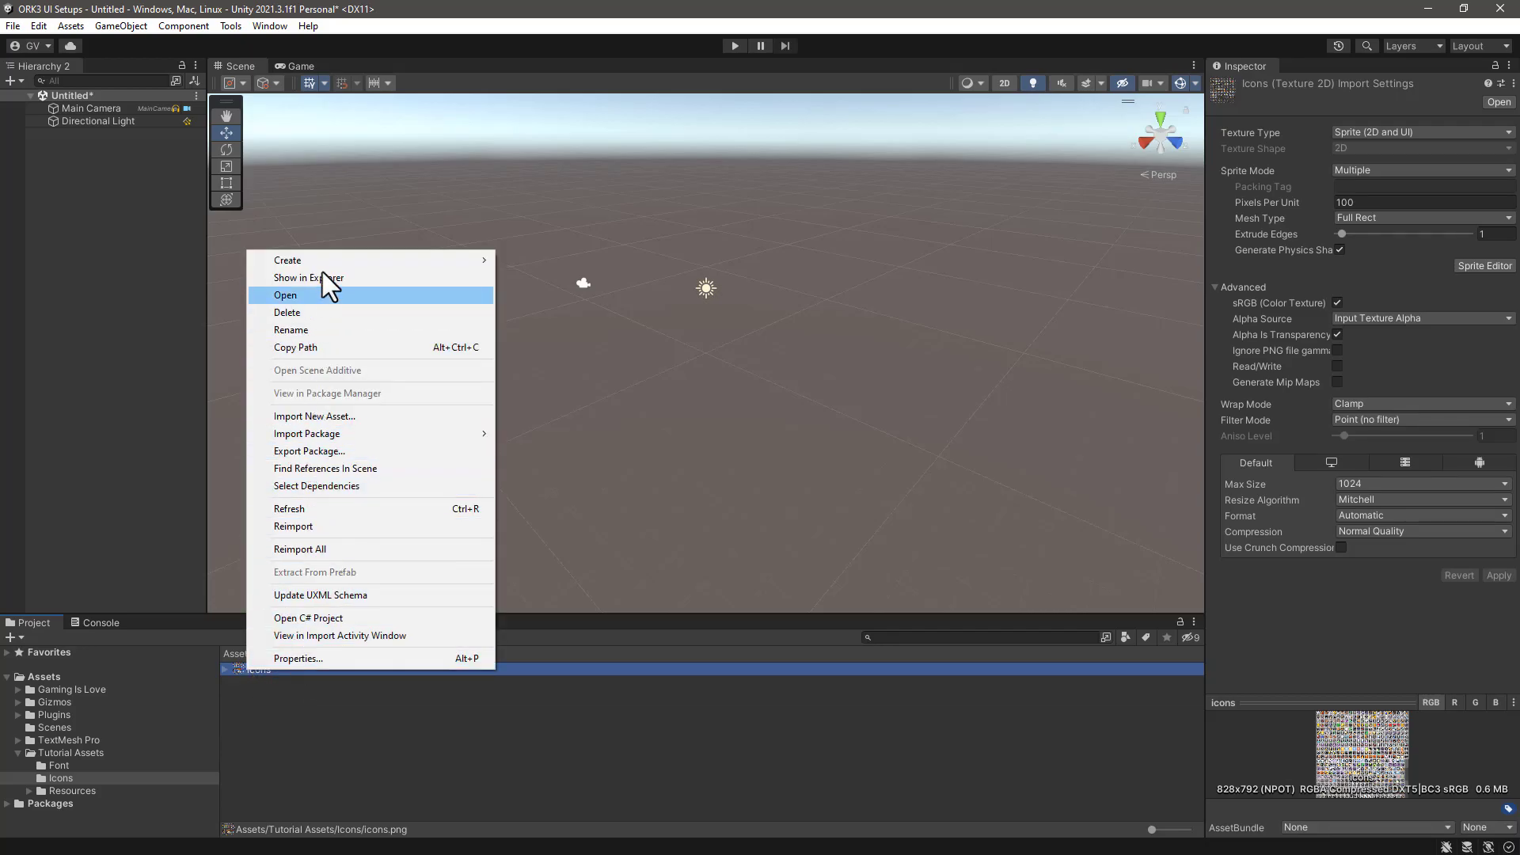
mouse_move(320, 258)
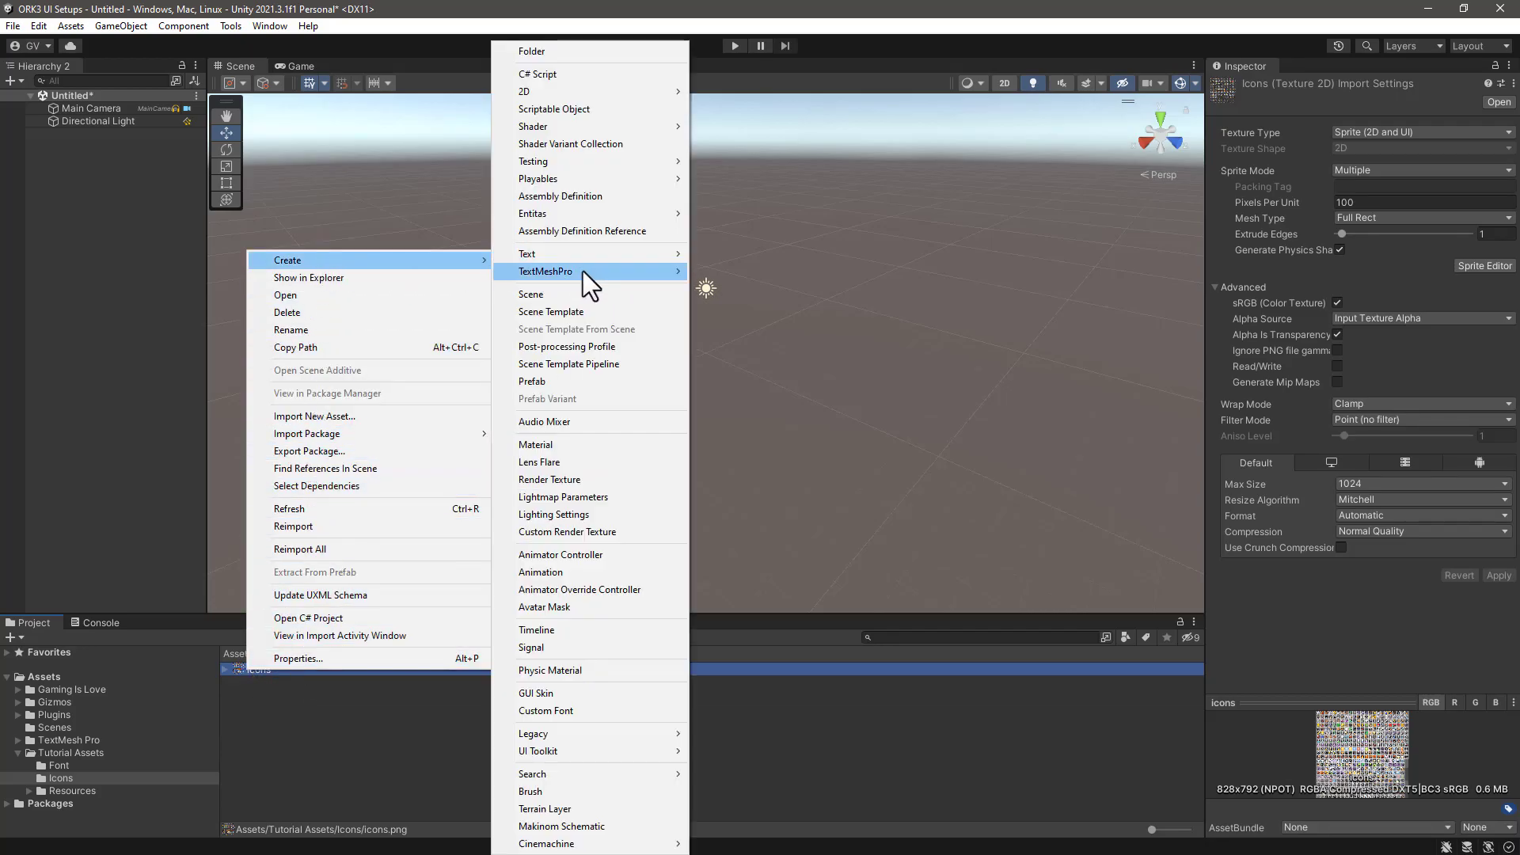
mouse_move(592, 280)
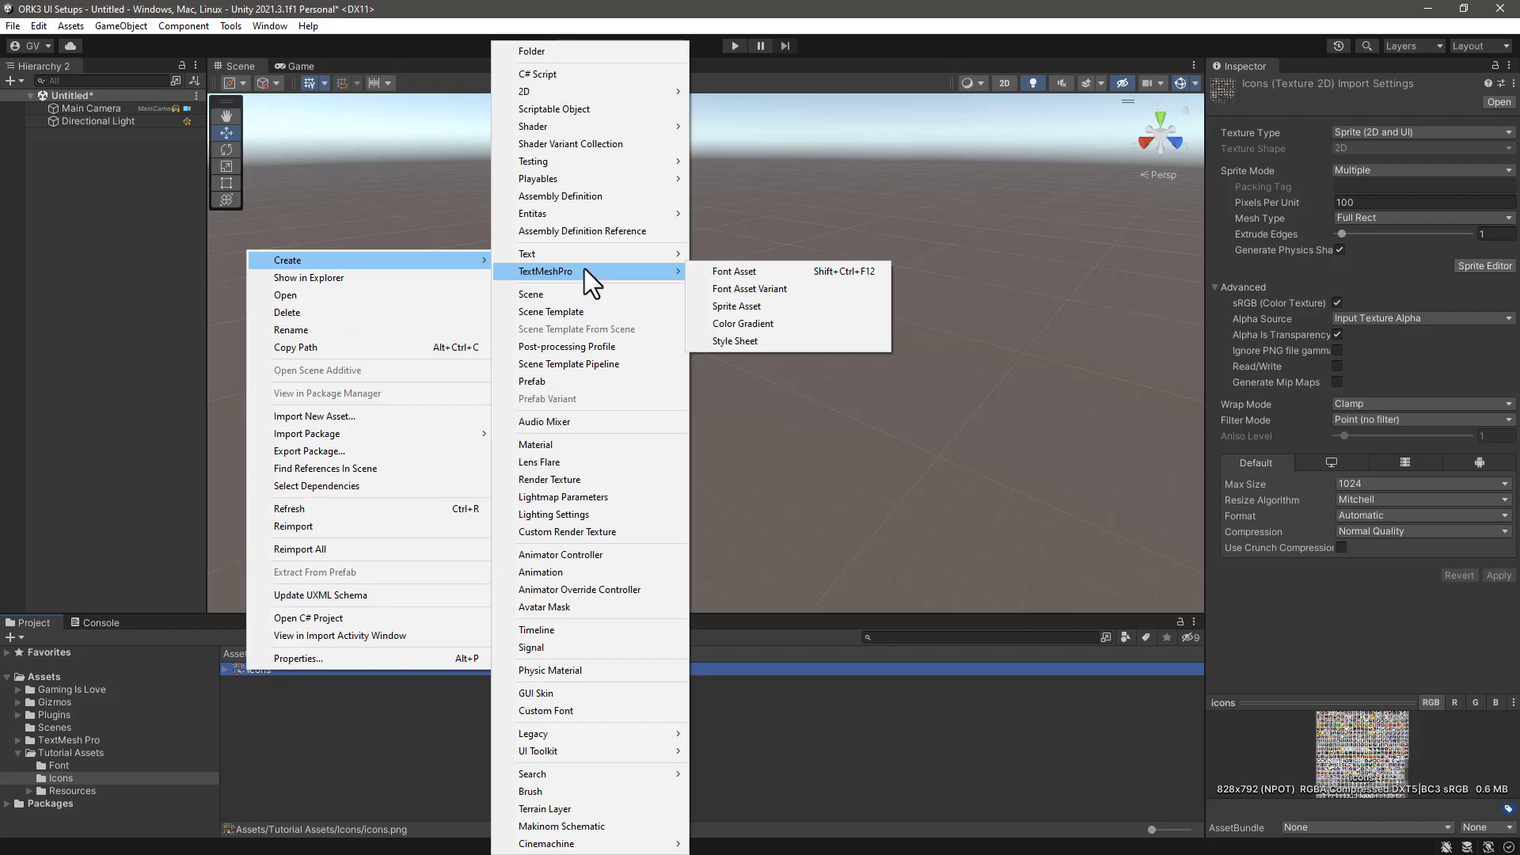
click(754, 305)
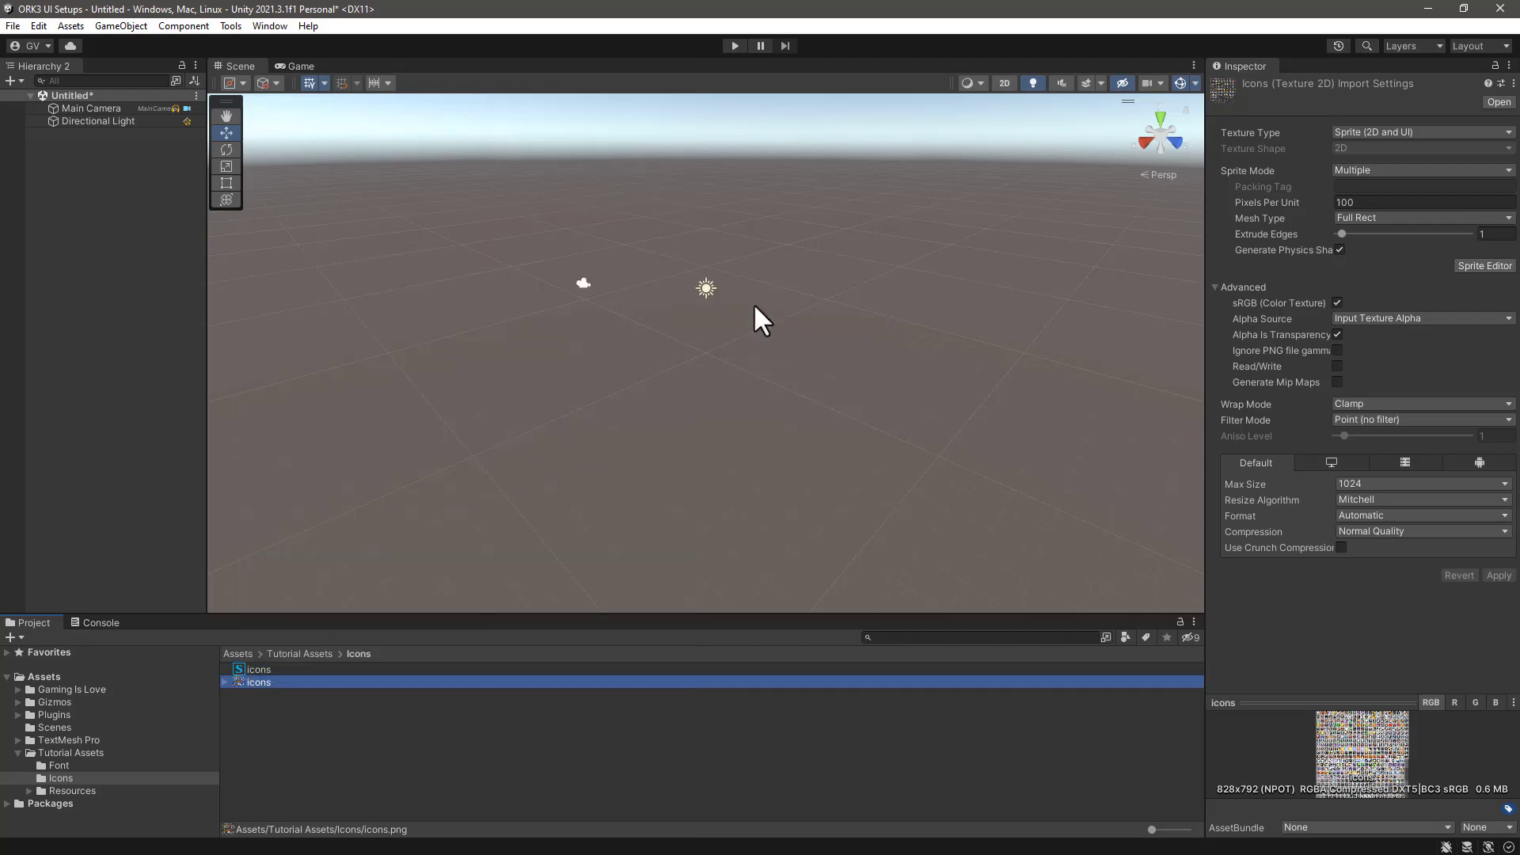
click(389, 707)
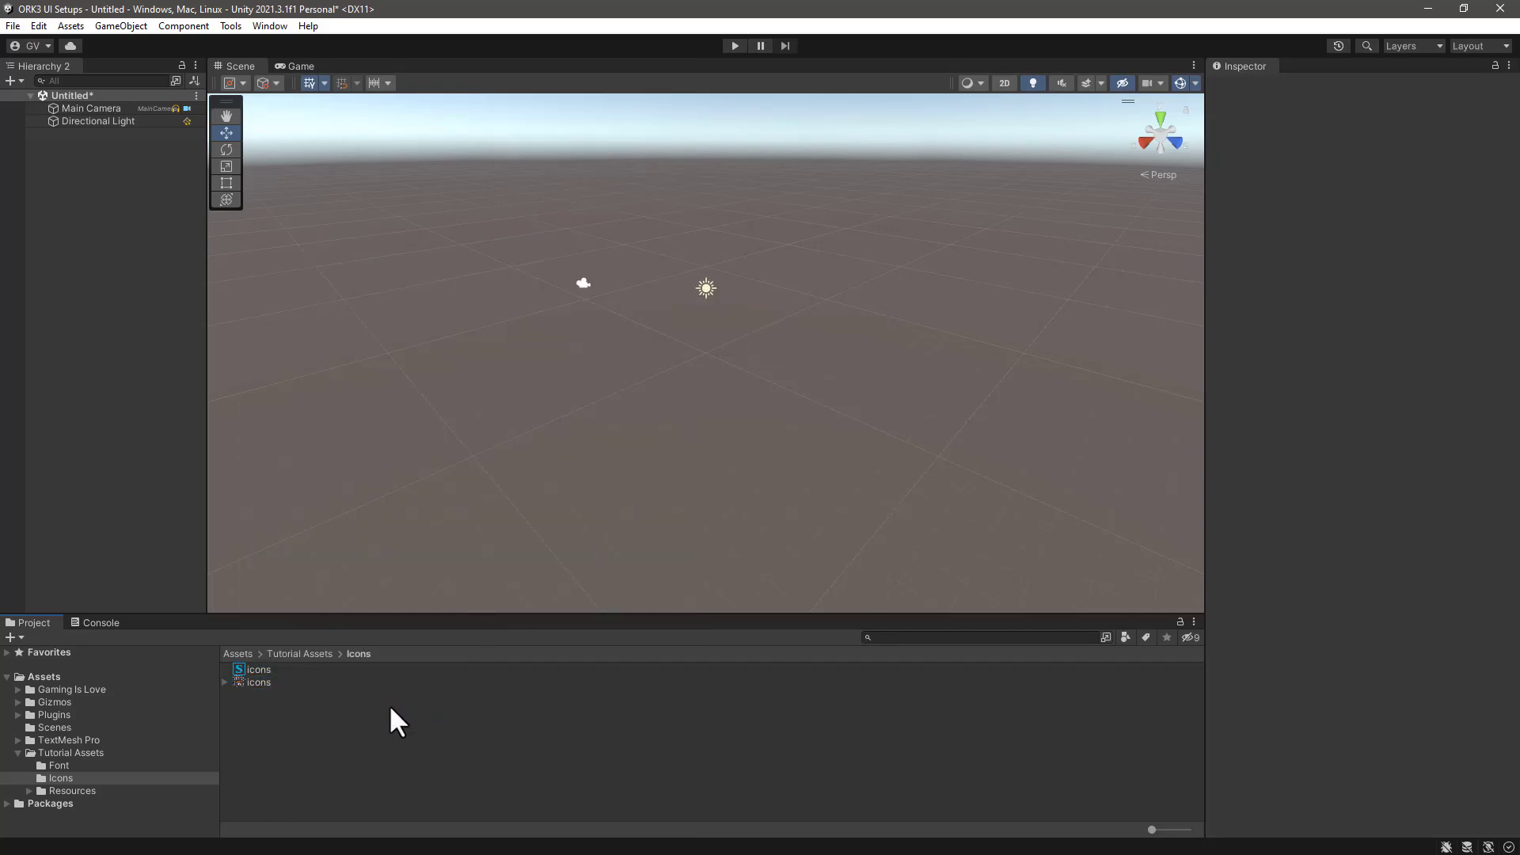
Move the icons sprite asset into the Sprite Assets folder under Tutorial Assets > Resources, and open that folder
click(252, 671)
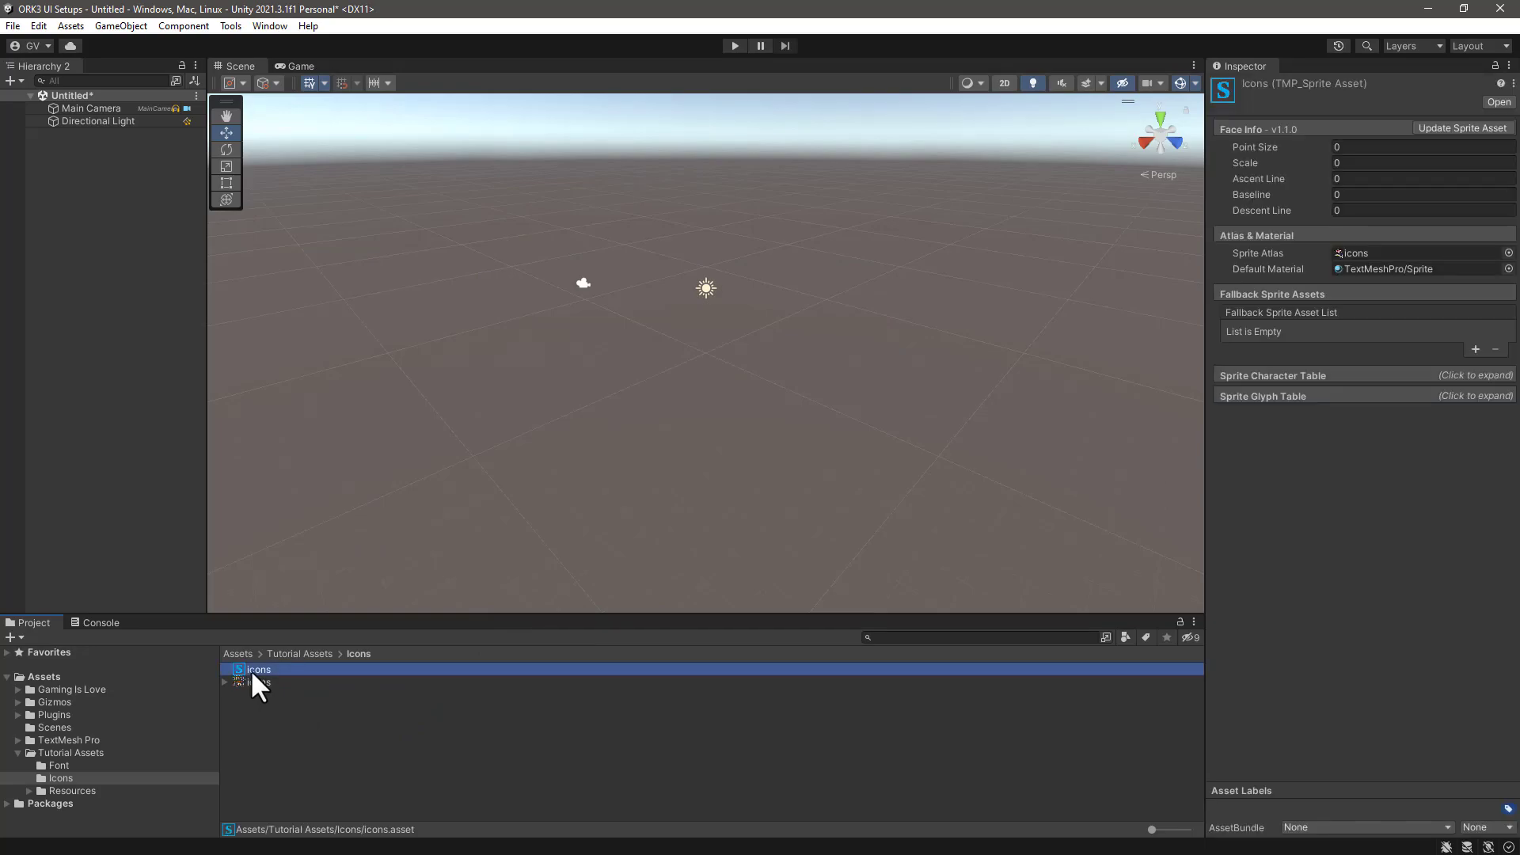
click(29, 791)
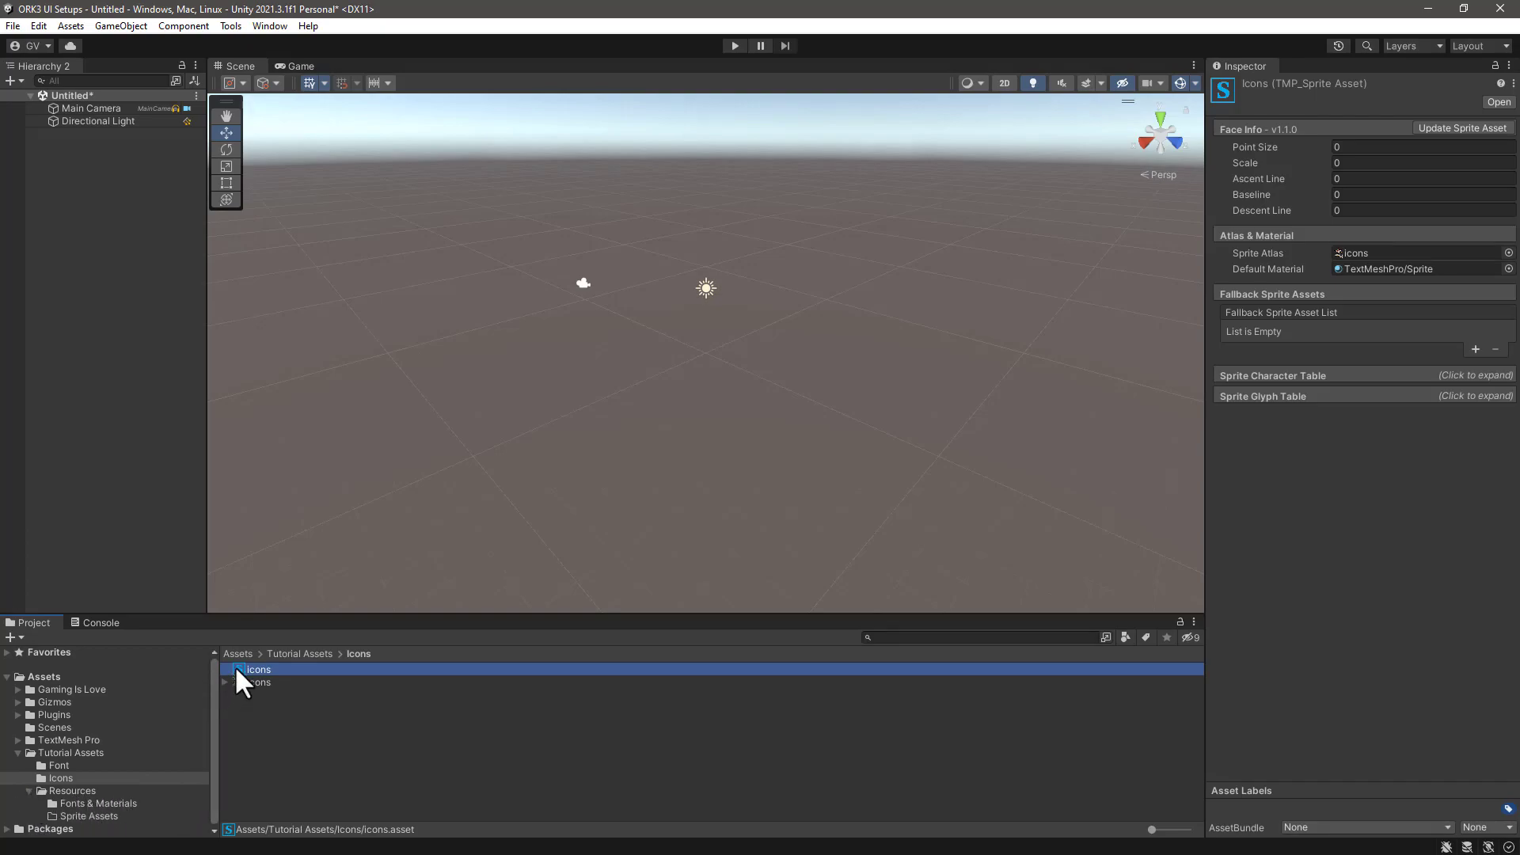
drag(236, 668, 105, 814)
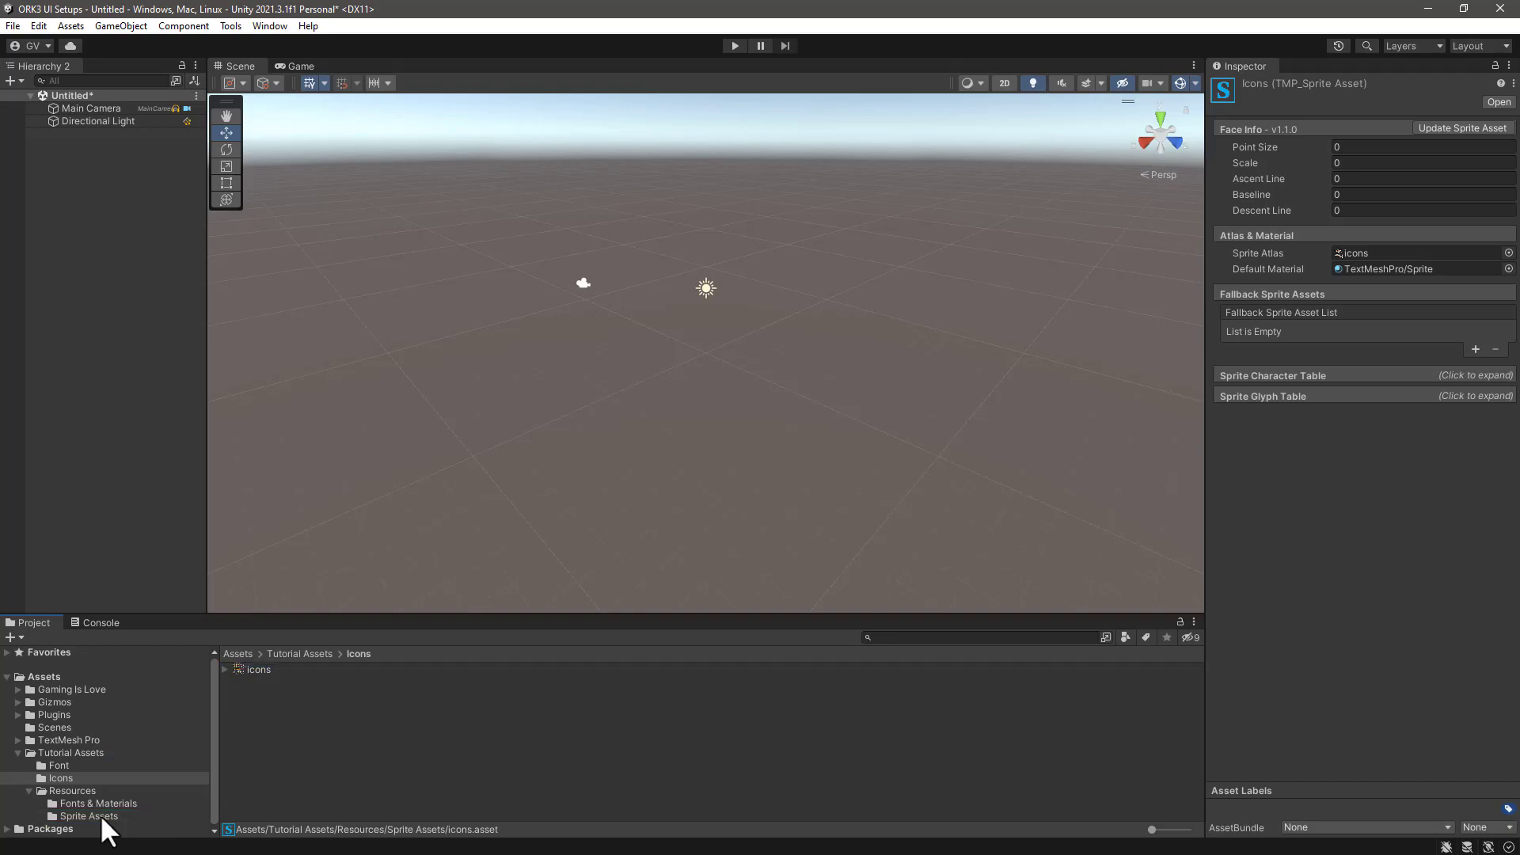
click(100, 815)
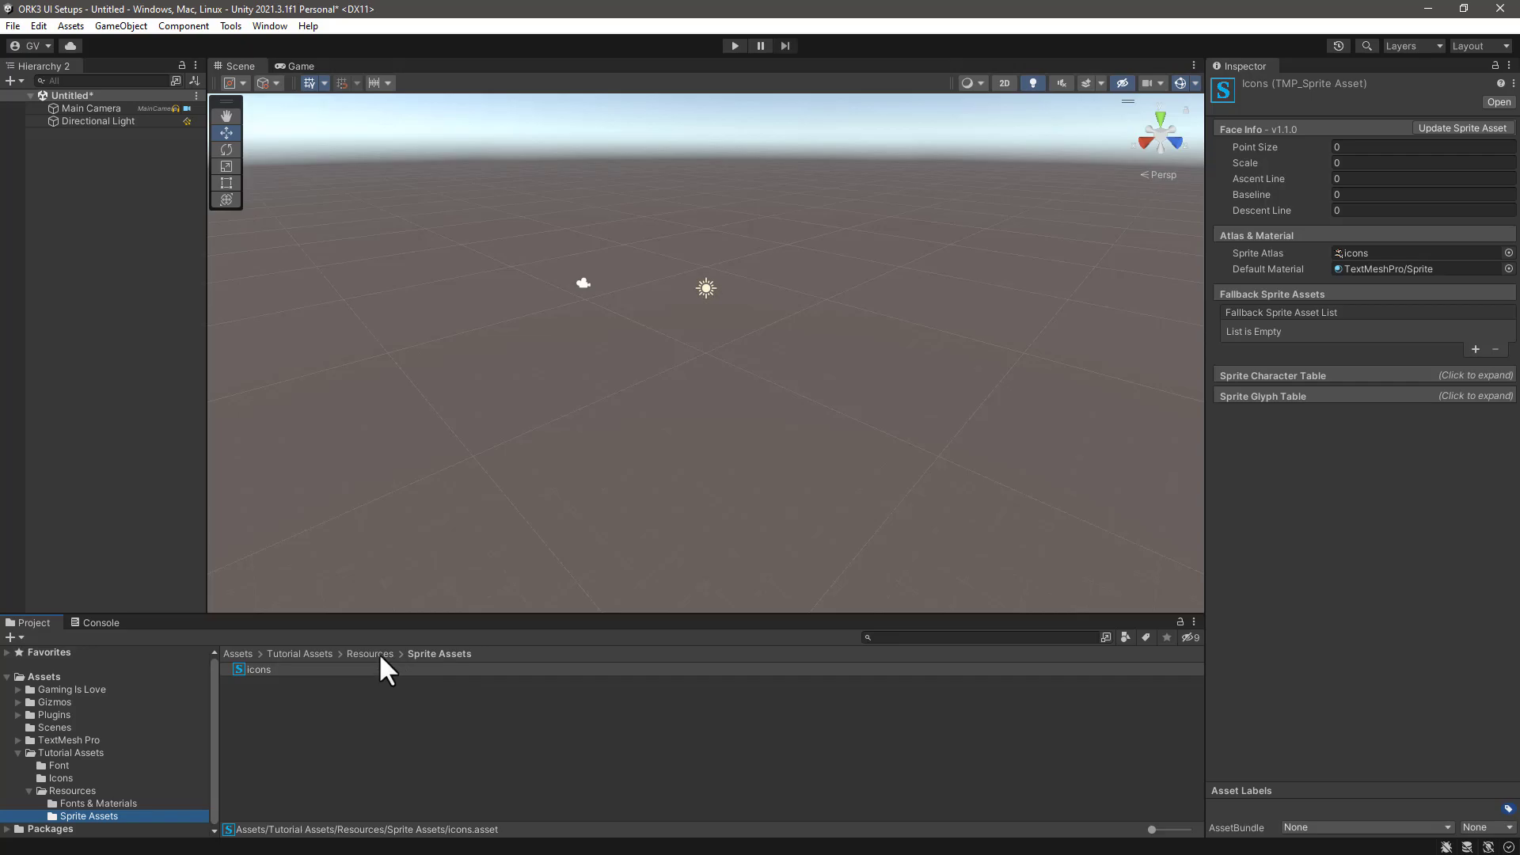
Set the Default Sprite Asset in TextMesh Pro's TMP Settings to the icons sprite asset
click(60, 740)
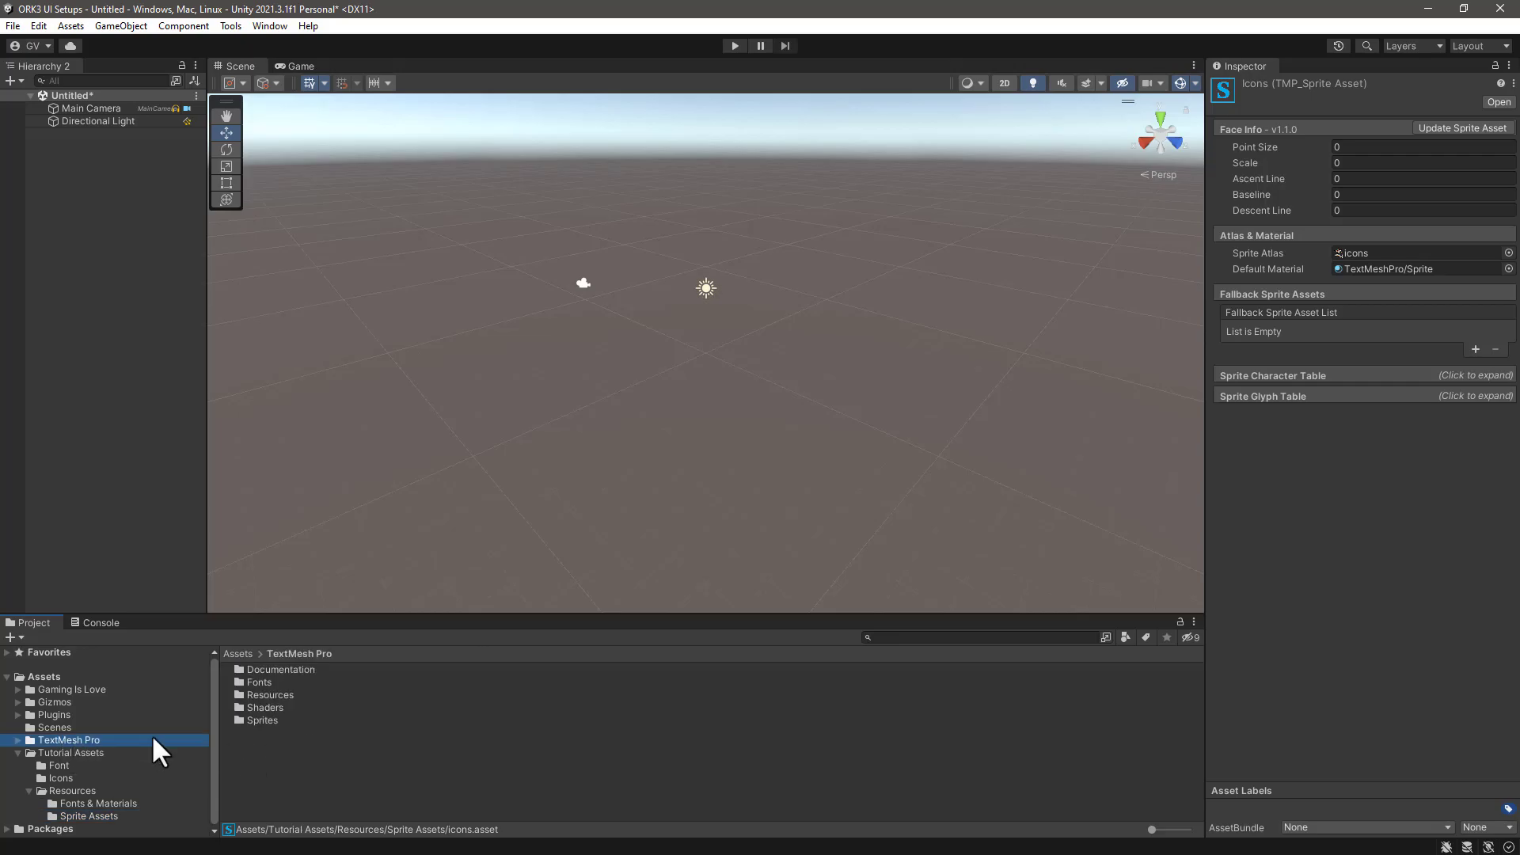
double_click(261, 693)
click(282, 732)
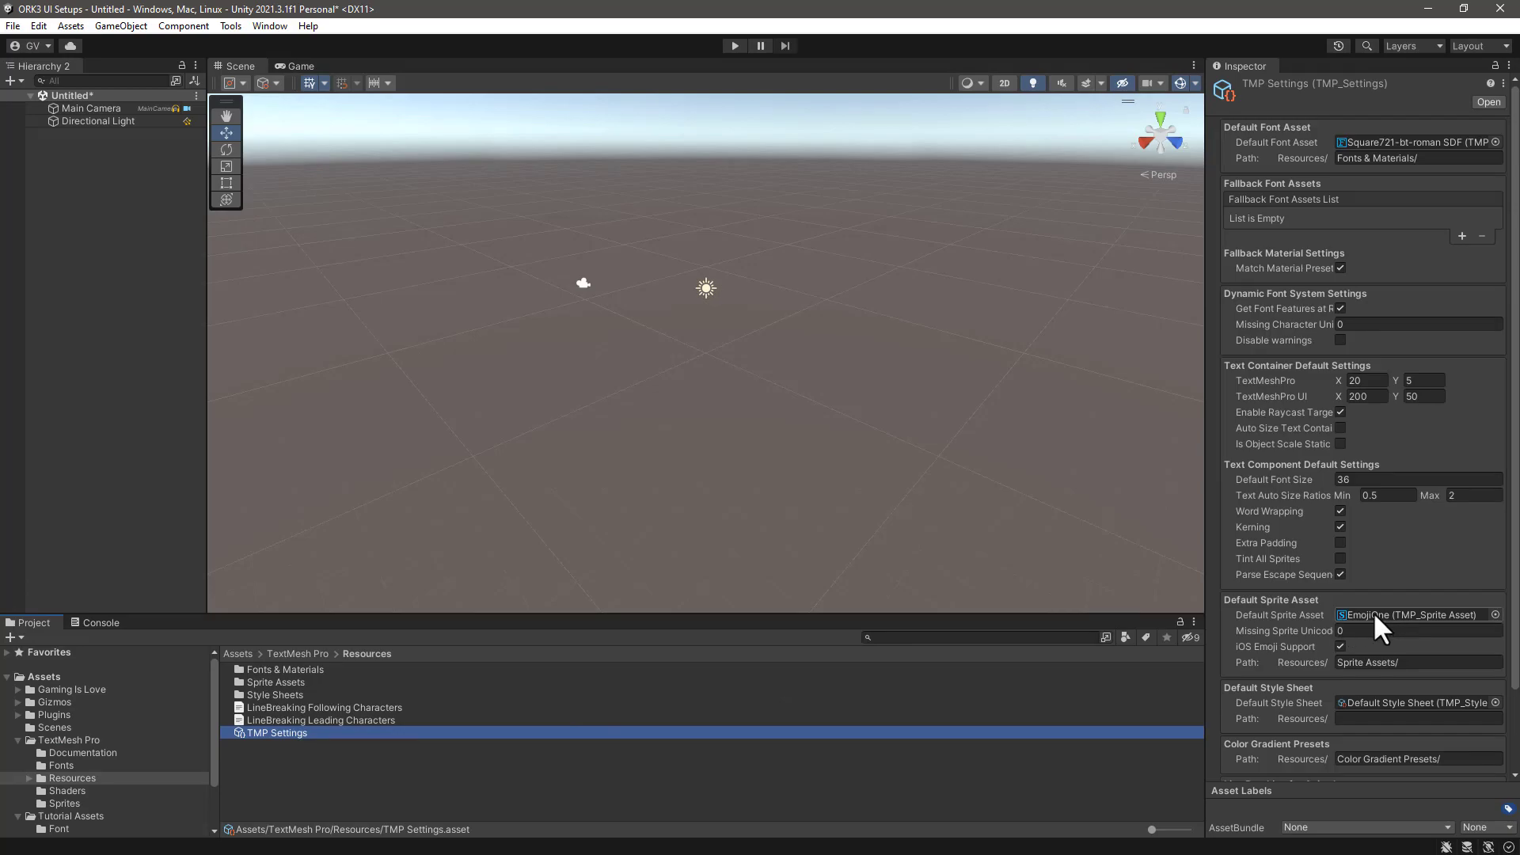
click(1495, 615)
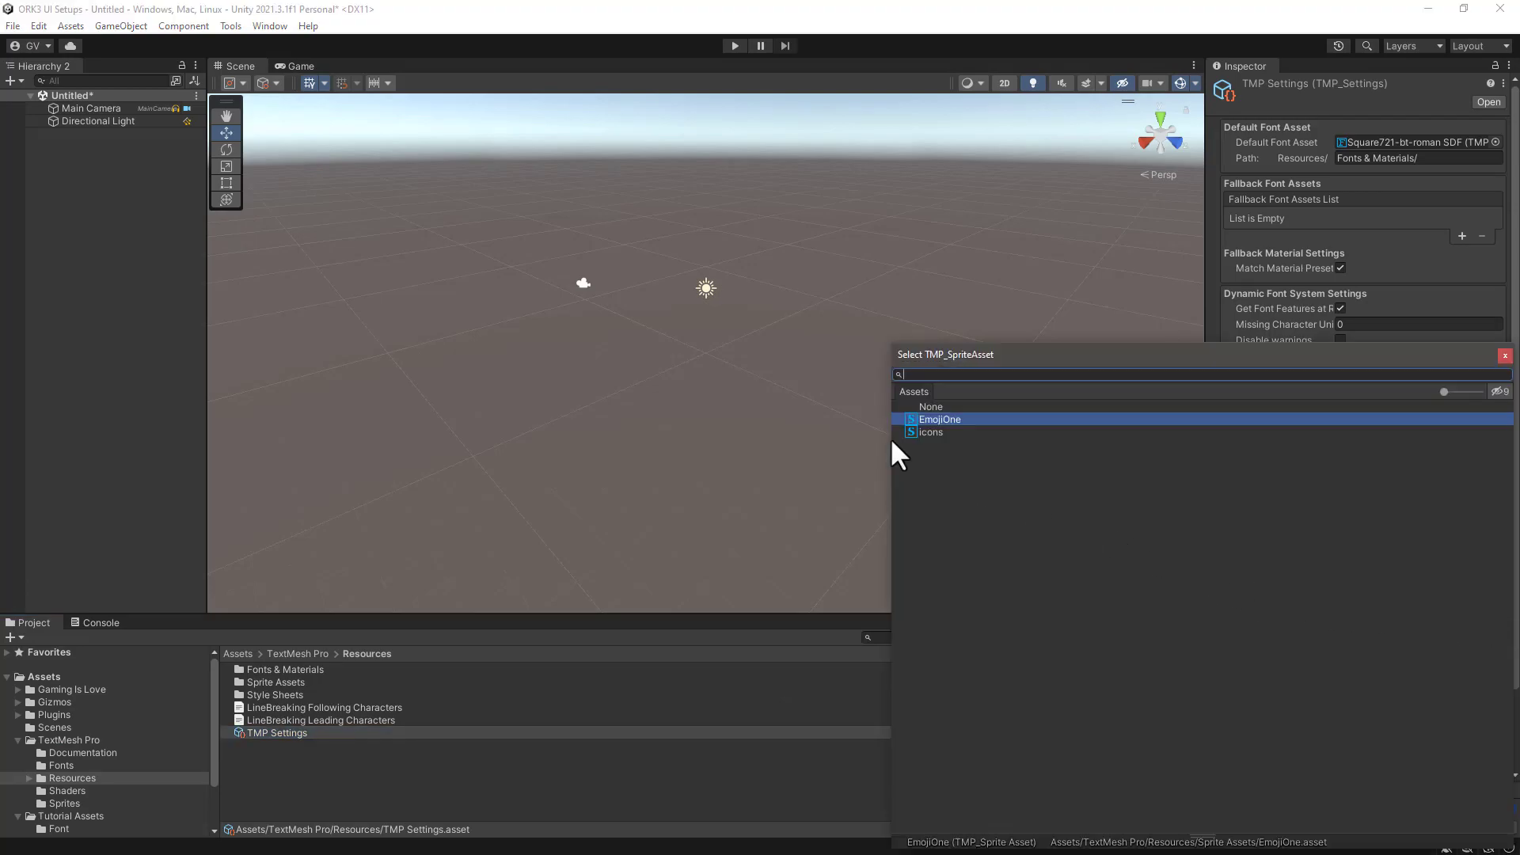
double_click(913, 433)
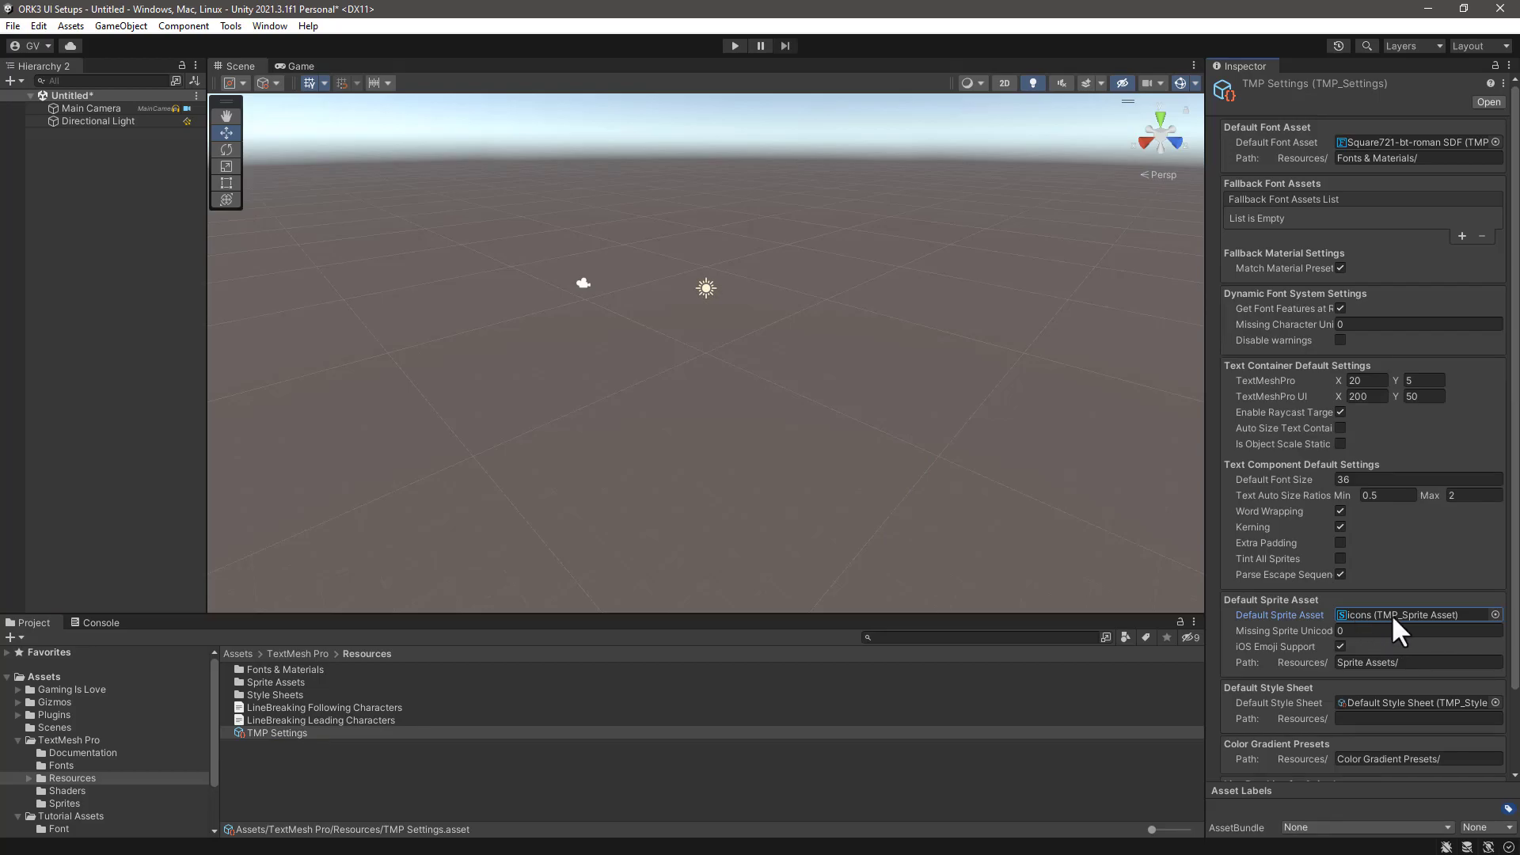
click(16, 739)
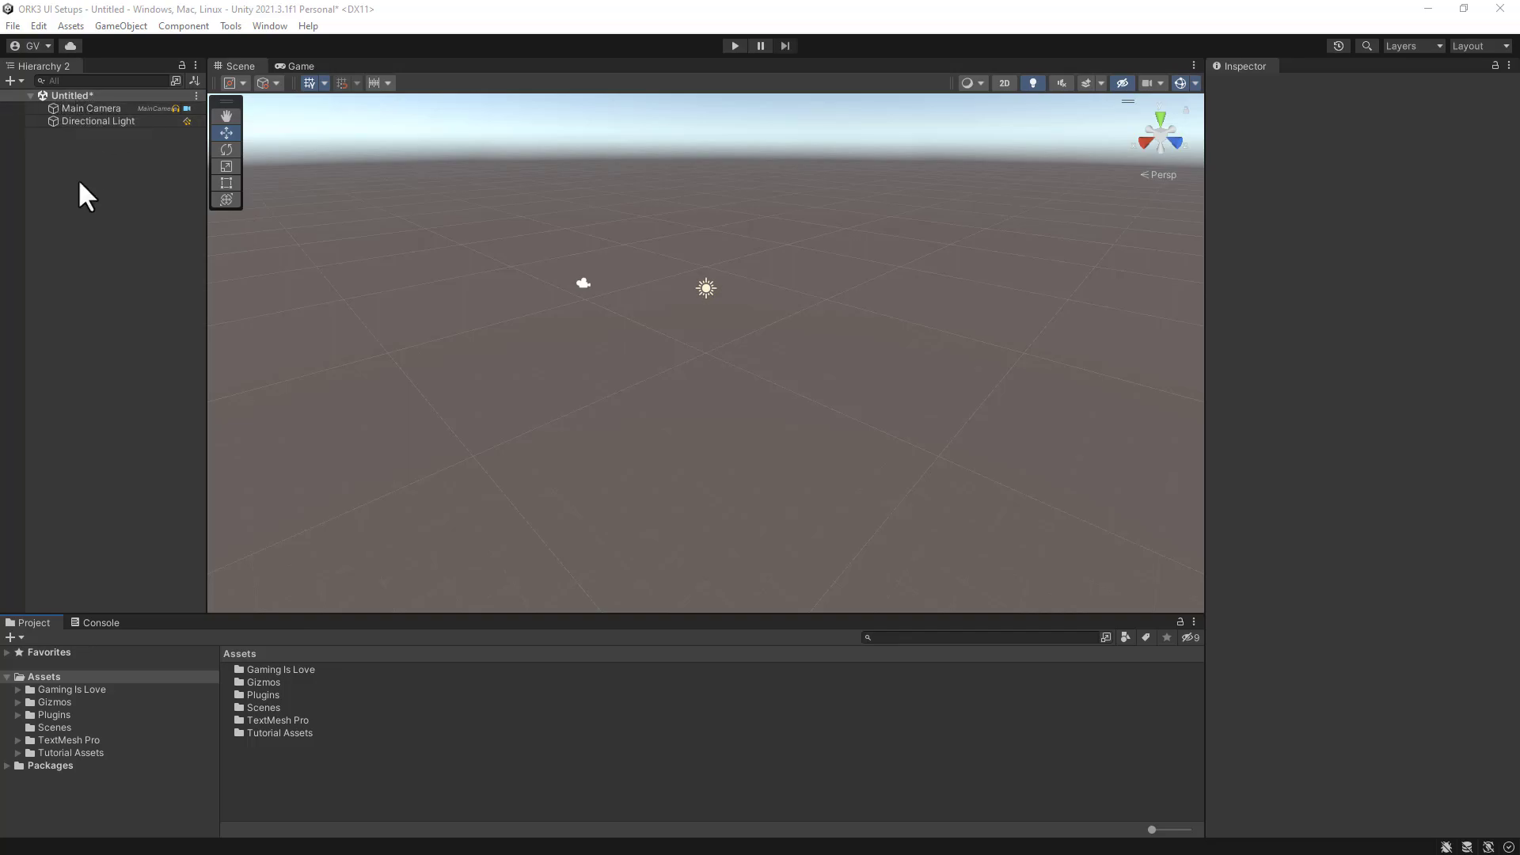
Delete the Directional Light from the scene and set the Main Camera's Clear Flags to Solid Color
click(75, 121)
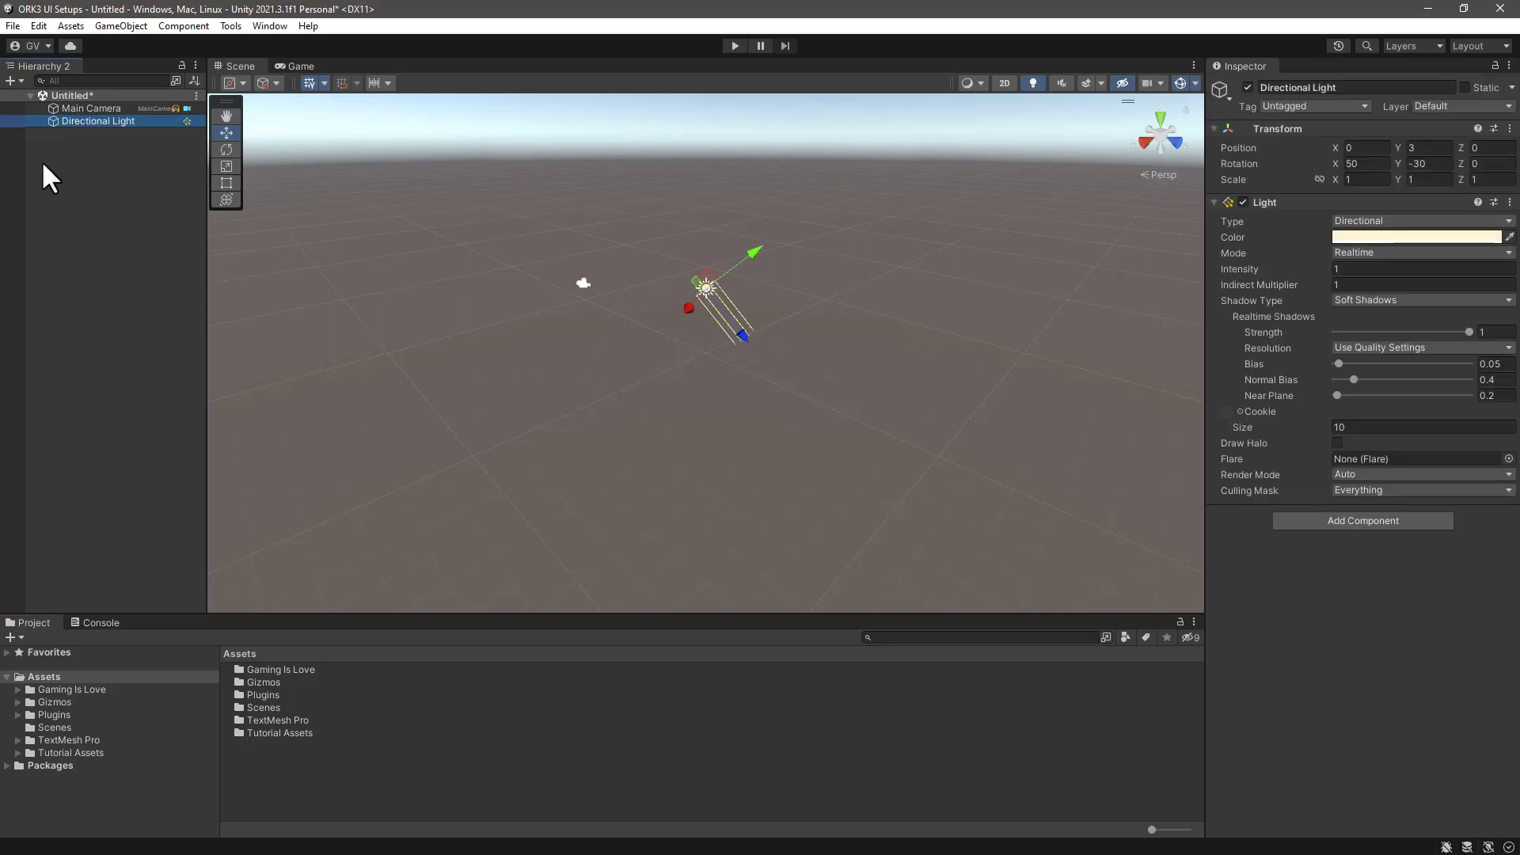
key(Delete)
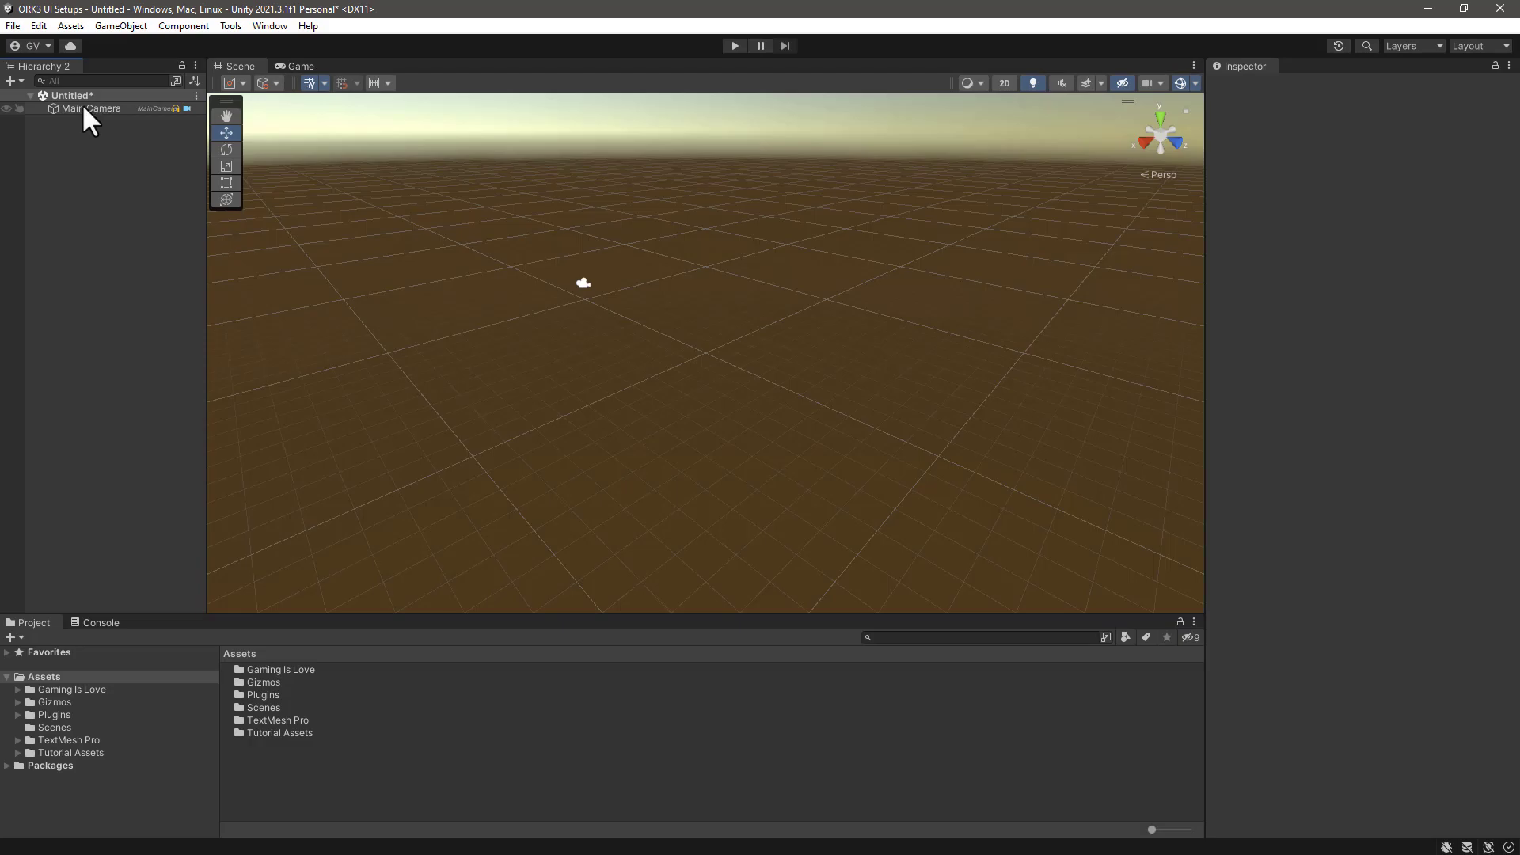
click(84, 108)
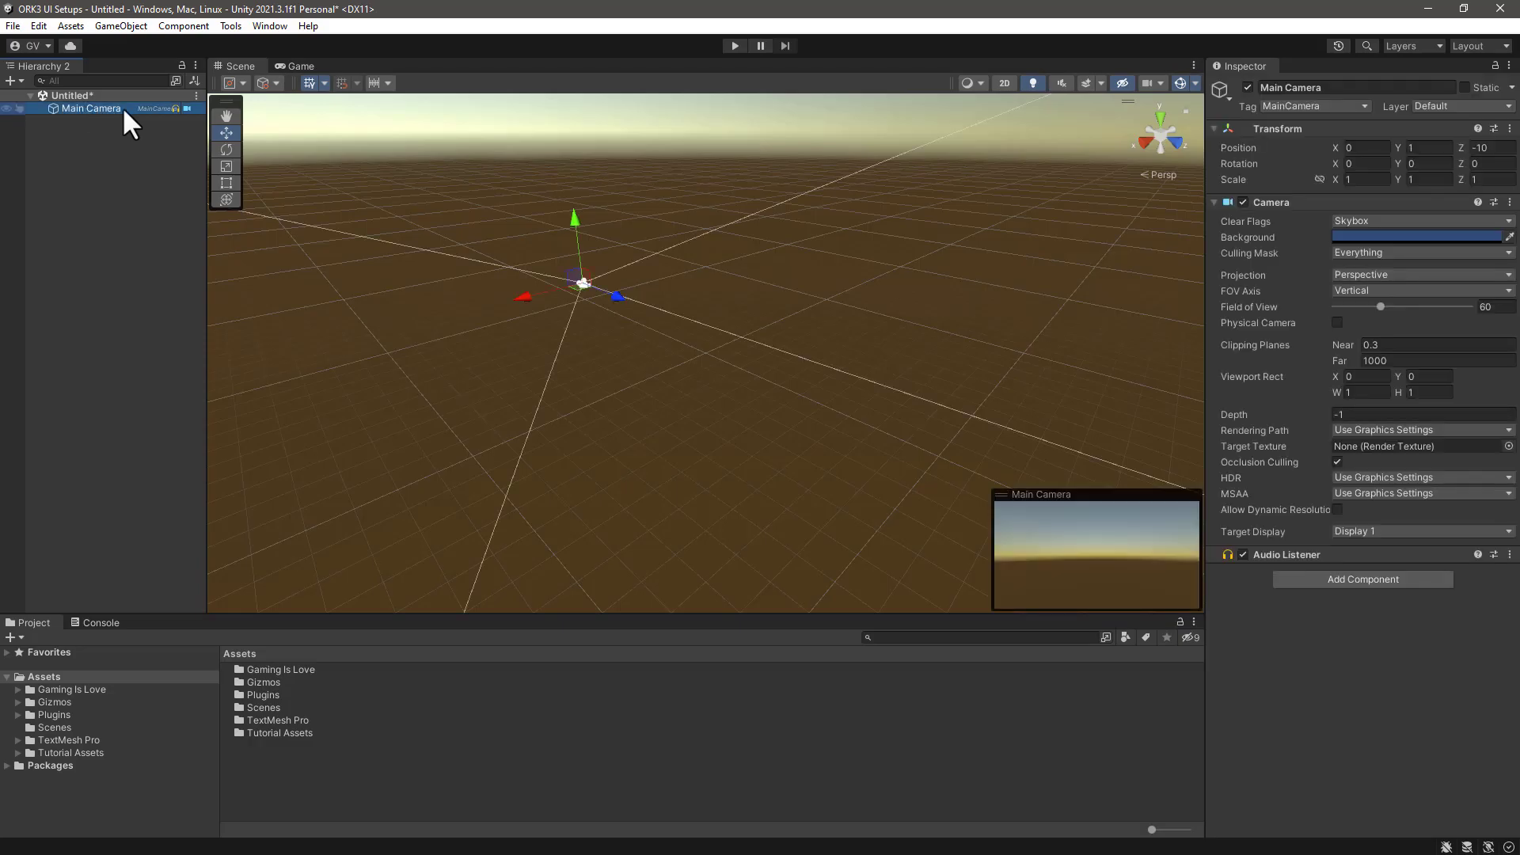
click(1429, 218)
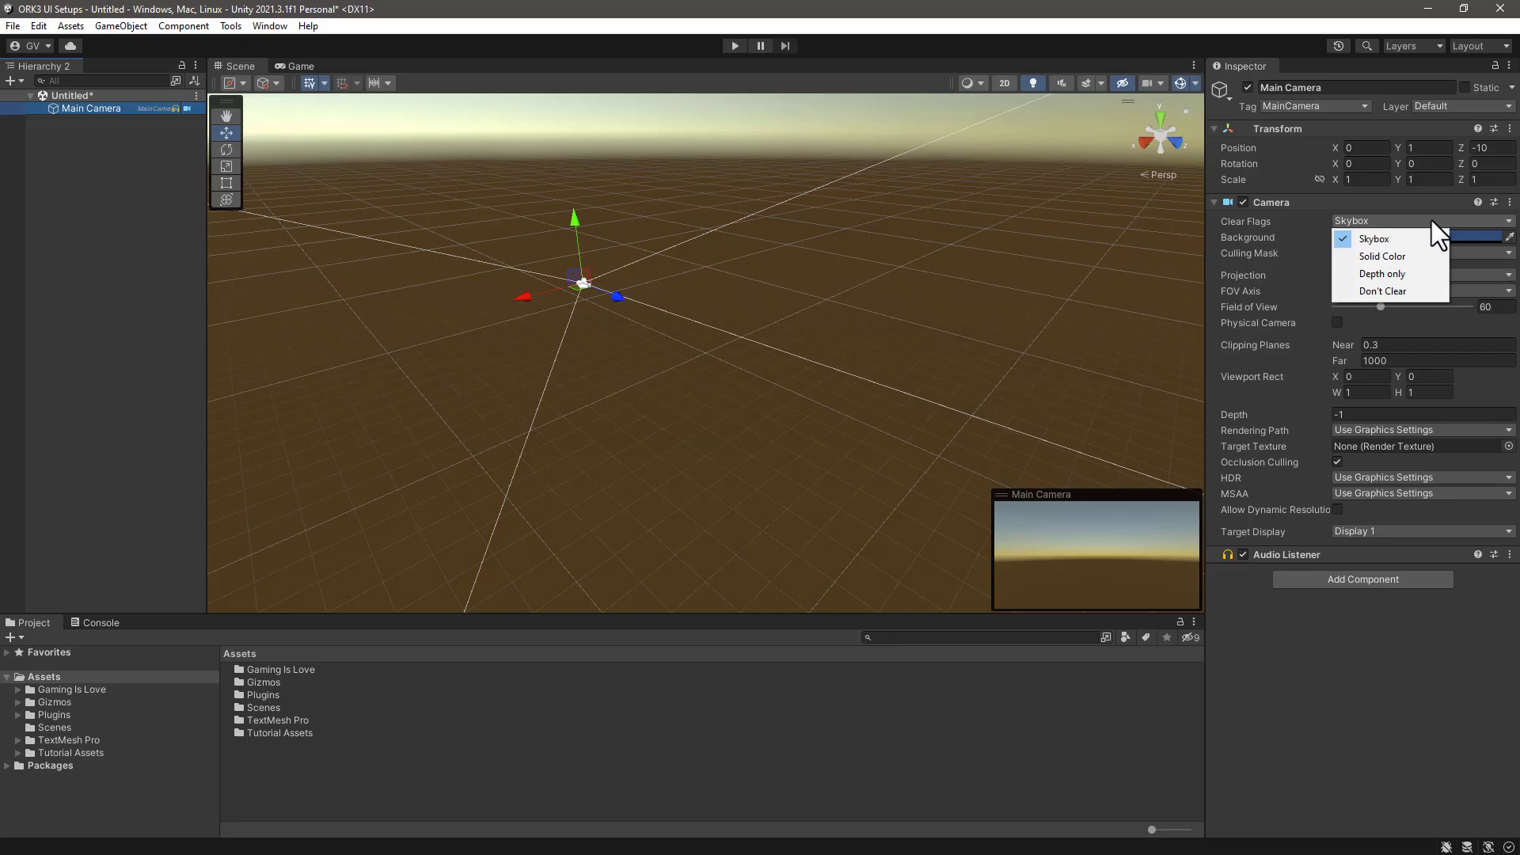
click(1391, 258)
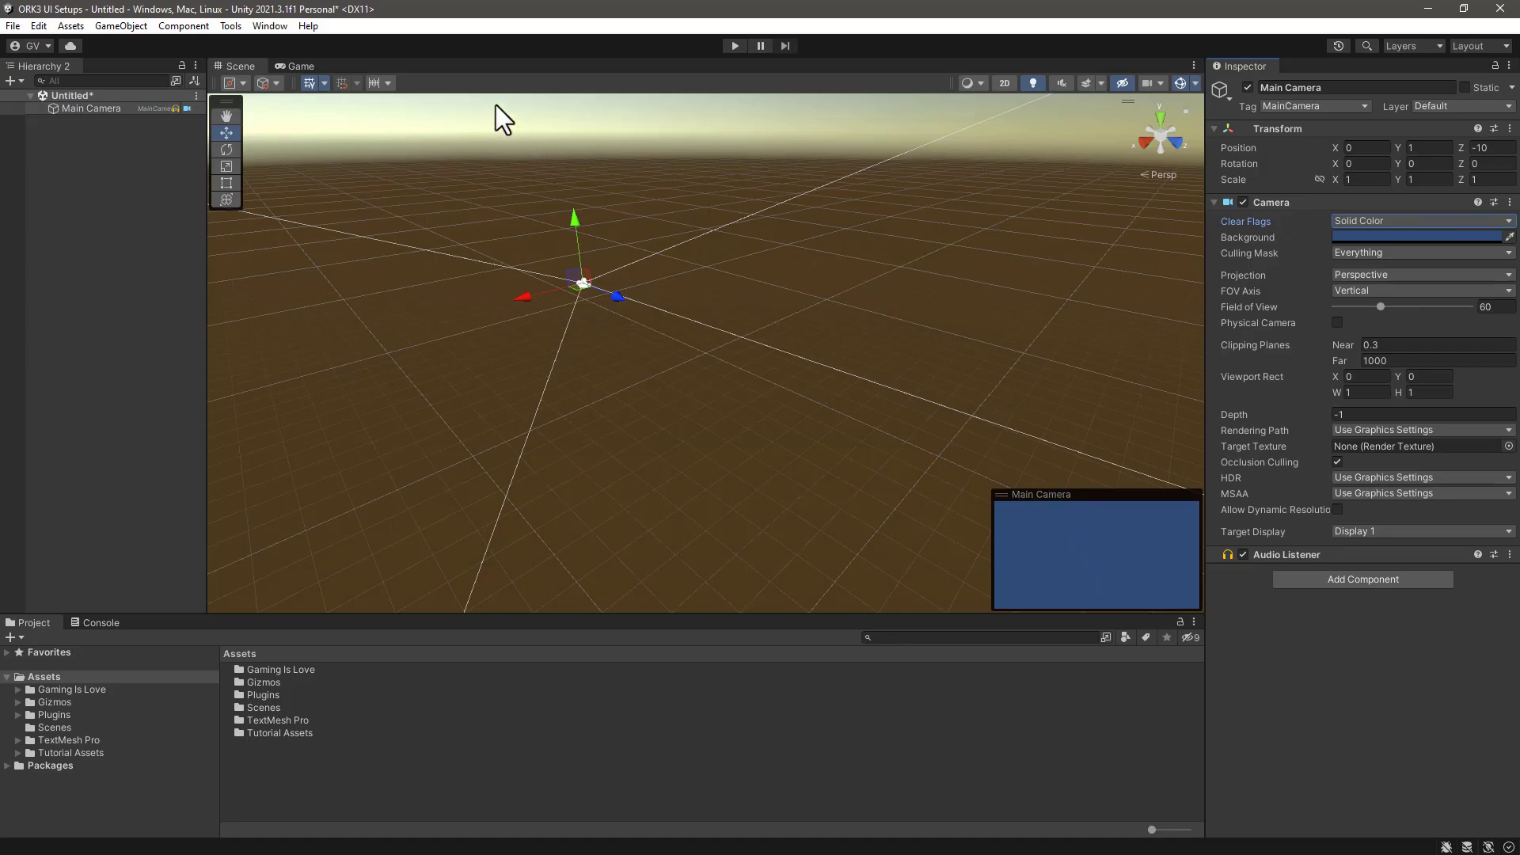
Remove the skybox material from the scene's environment lighting settings, and close the Lighting window
click(269, 26)
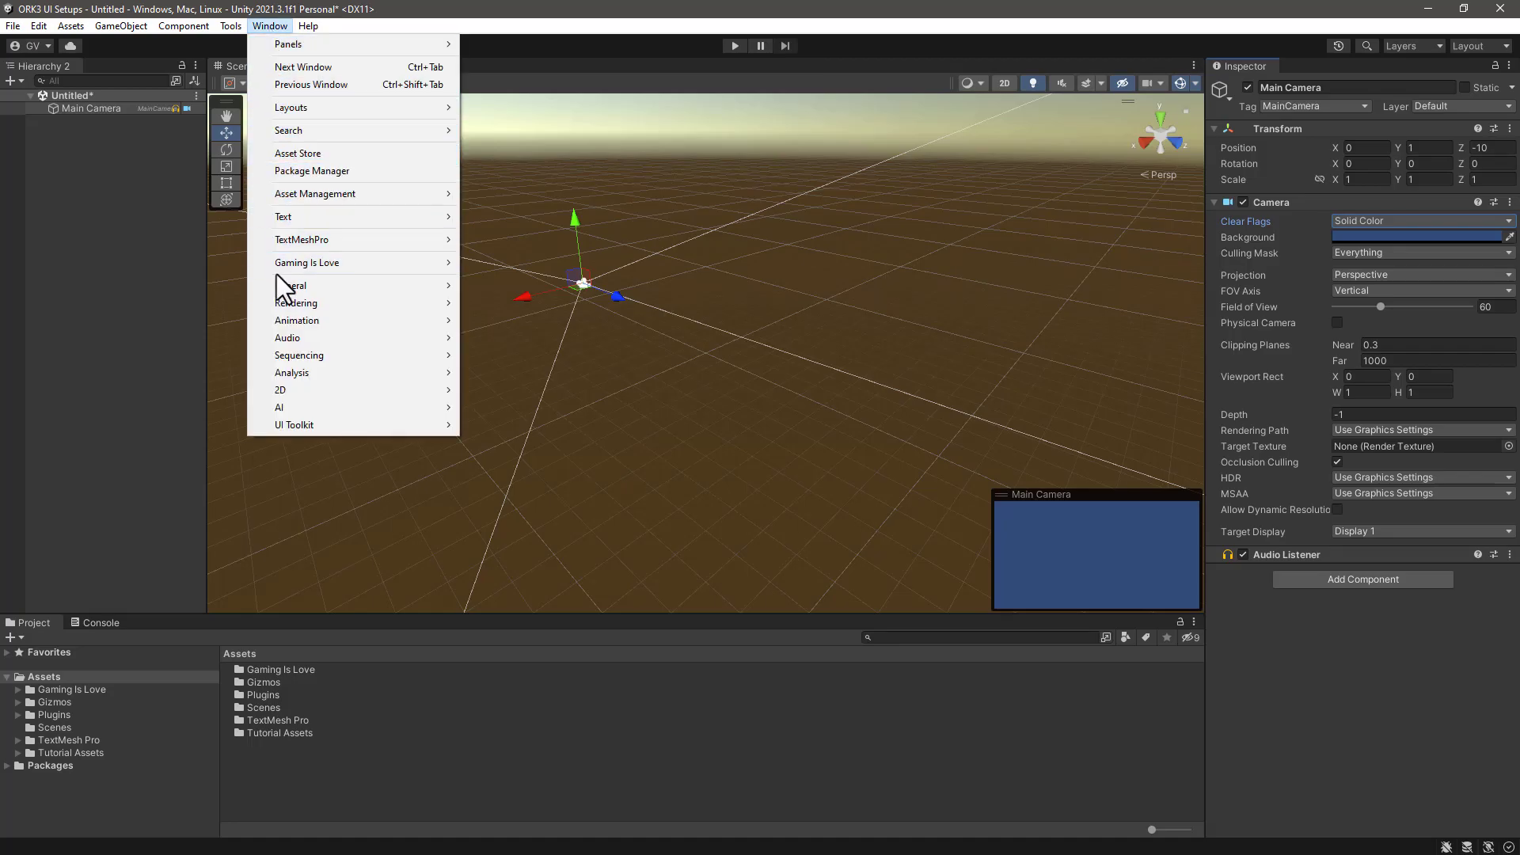
mouse_move(271, 305)
click(467, 305)
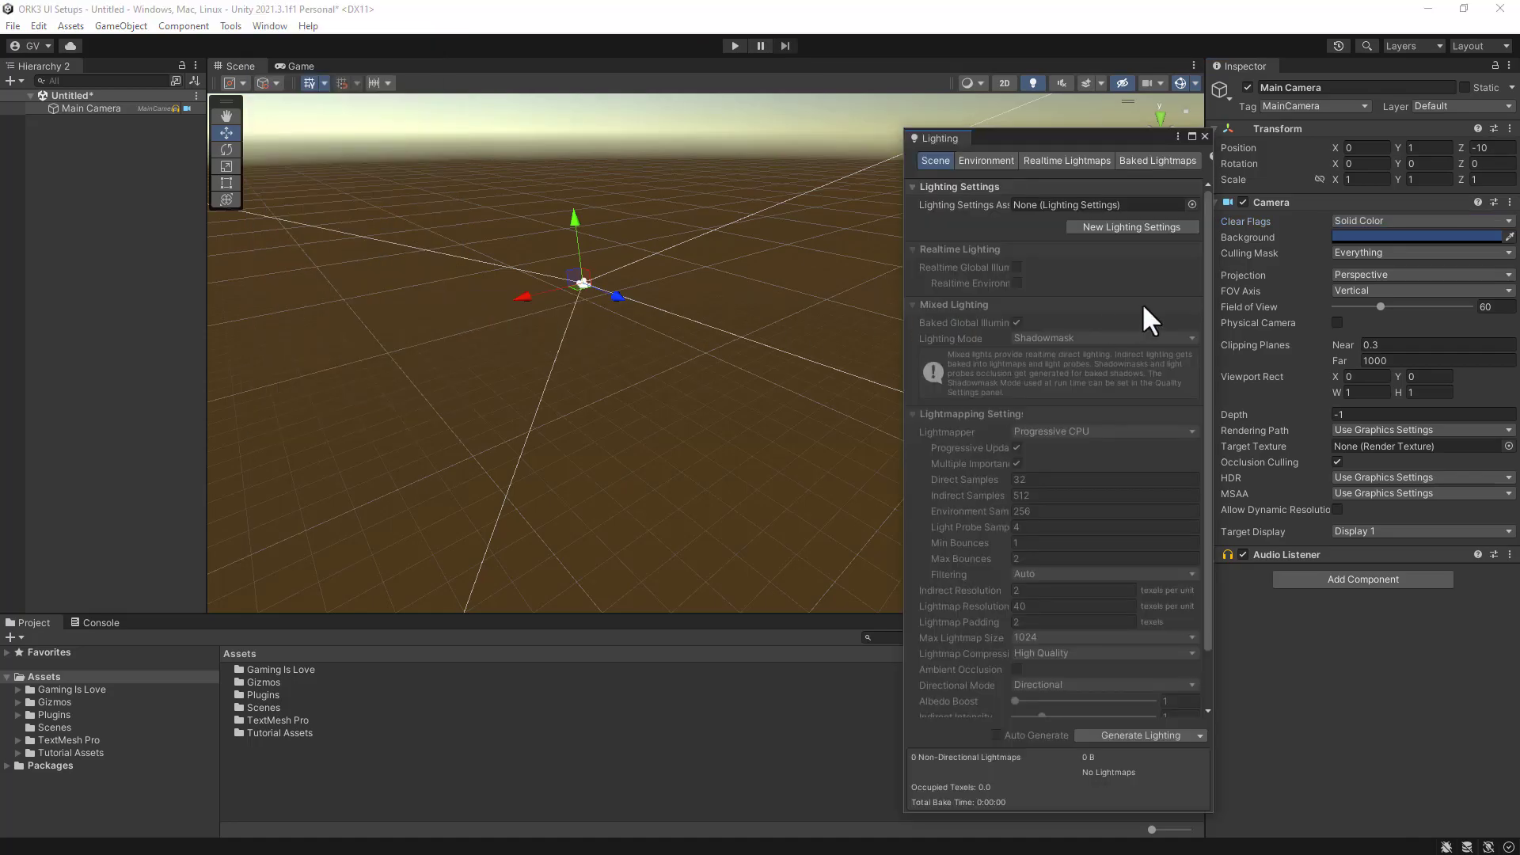
click(980, 163)
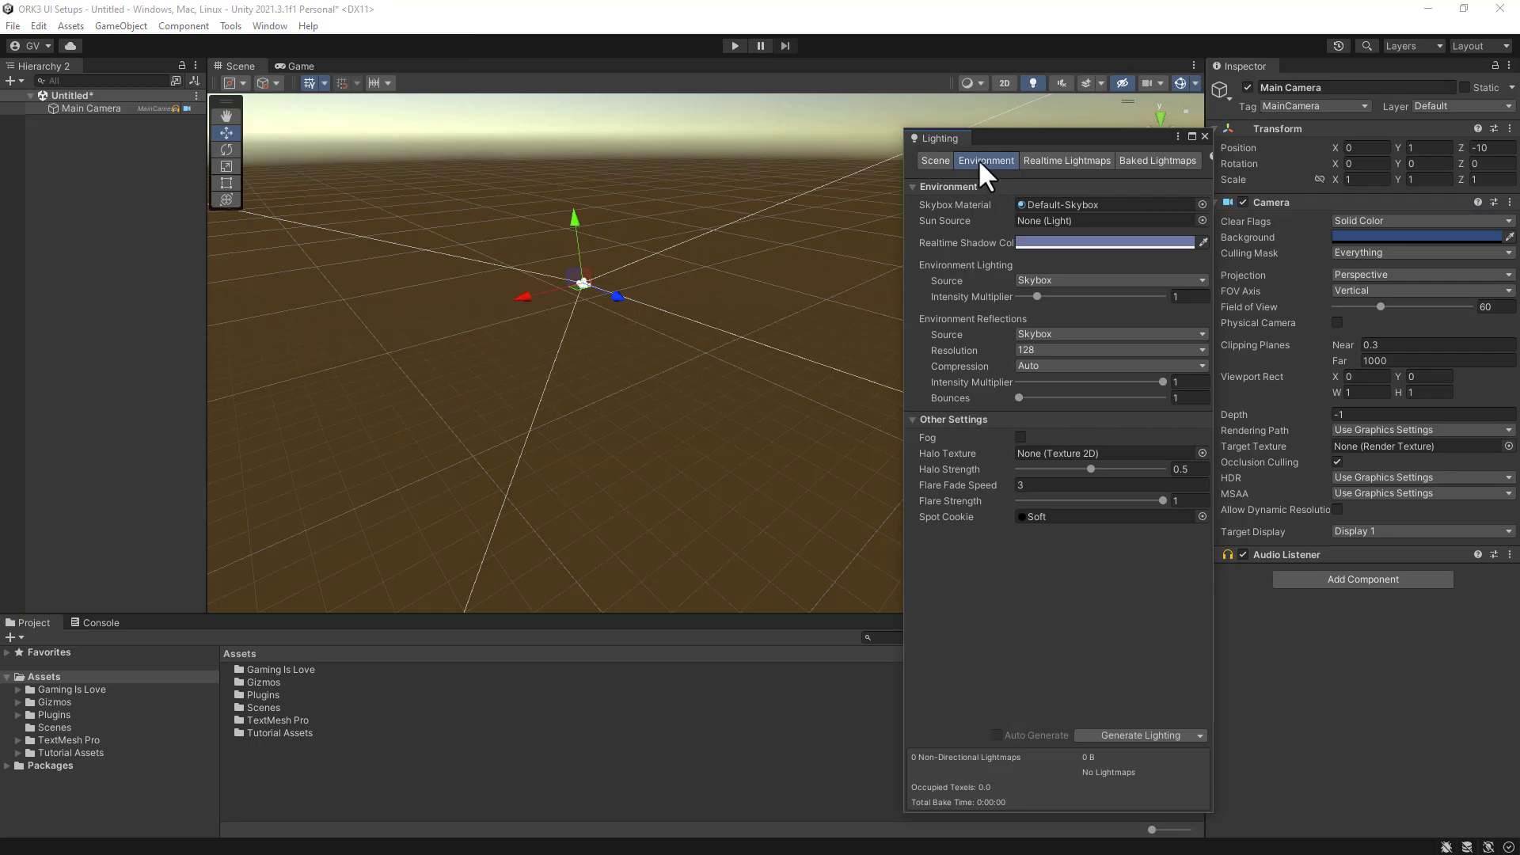
click(1057, 204)
key(Delete)
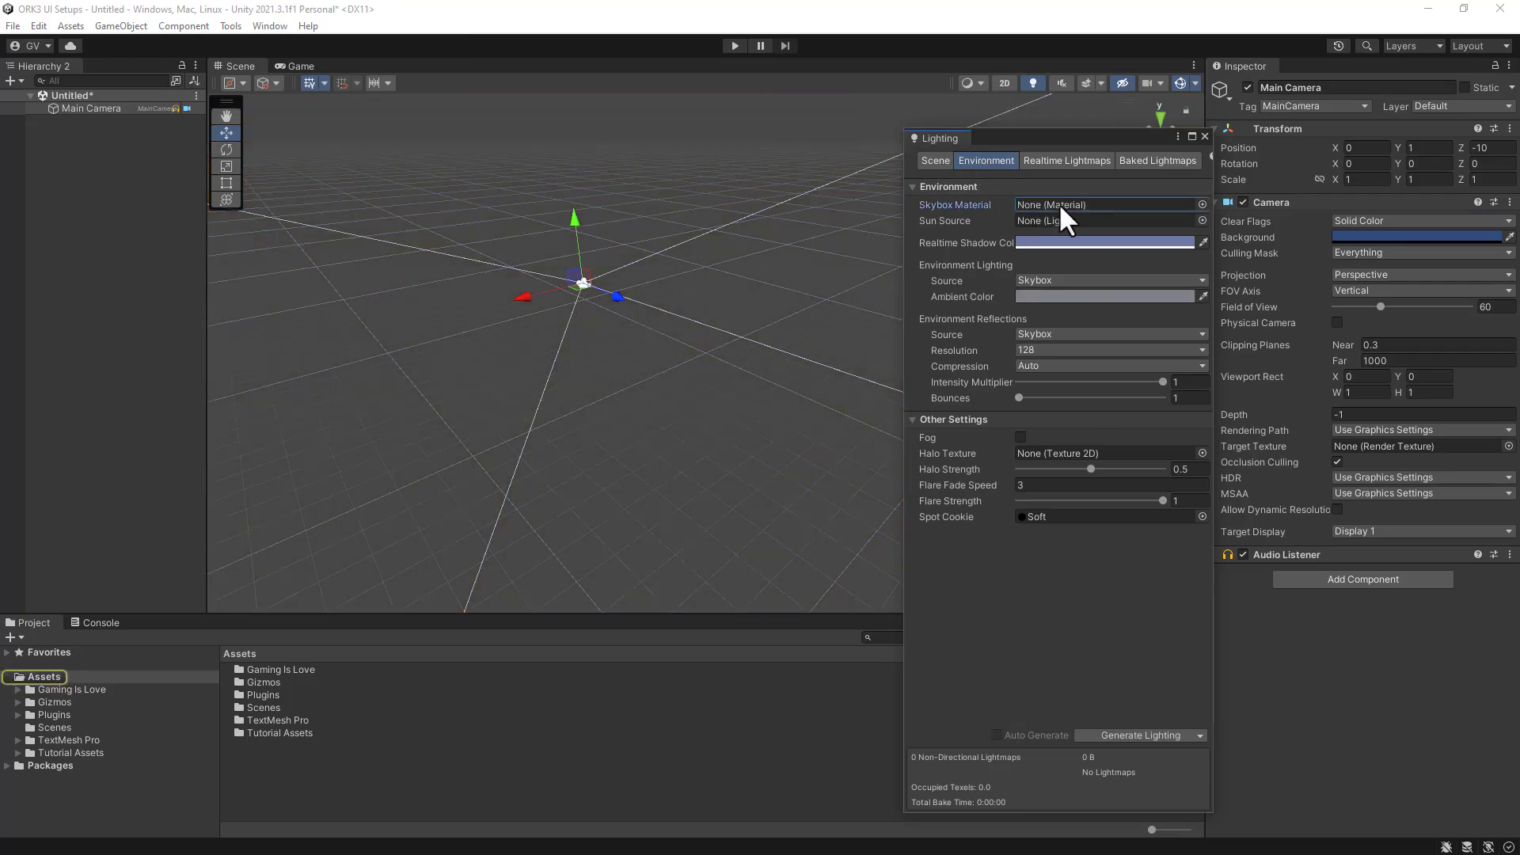
click(1205, 136)
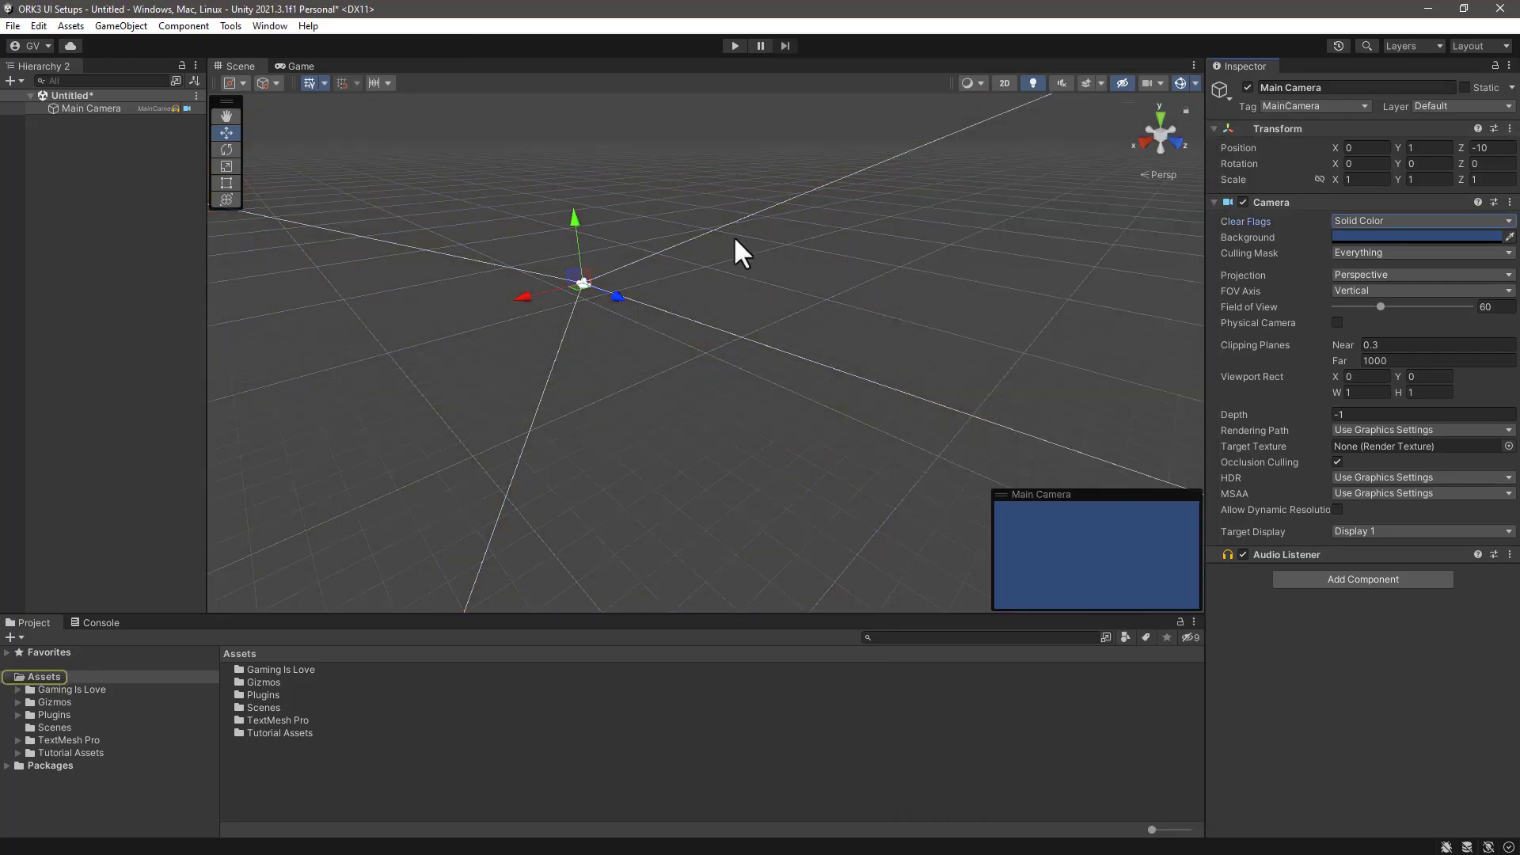
Save the scene as "UI Environment" in the Scenes folder under Assets
click(73, 110)
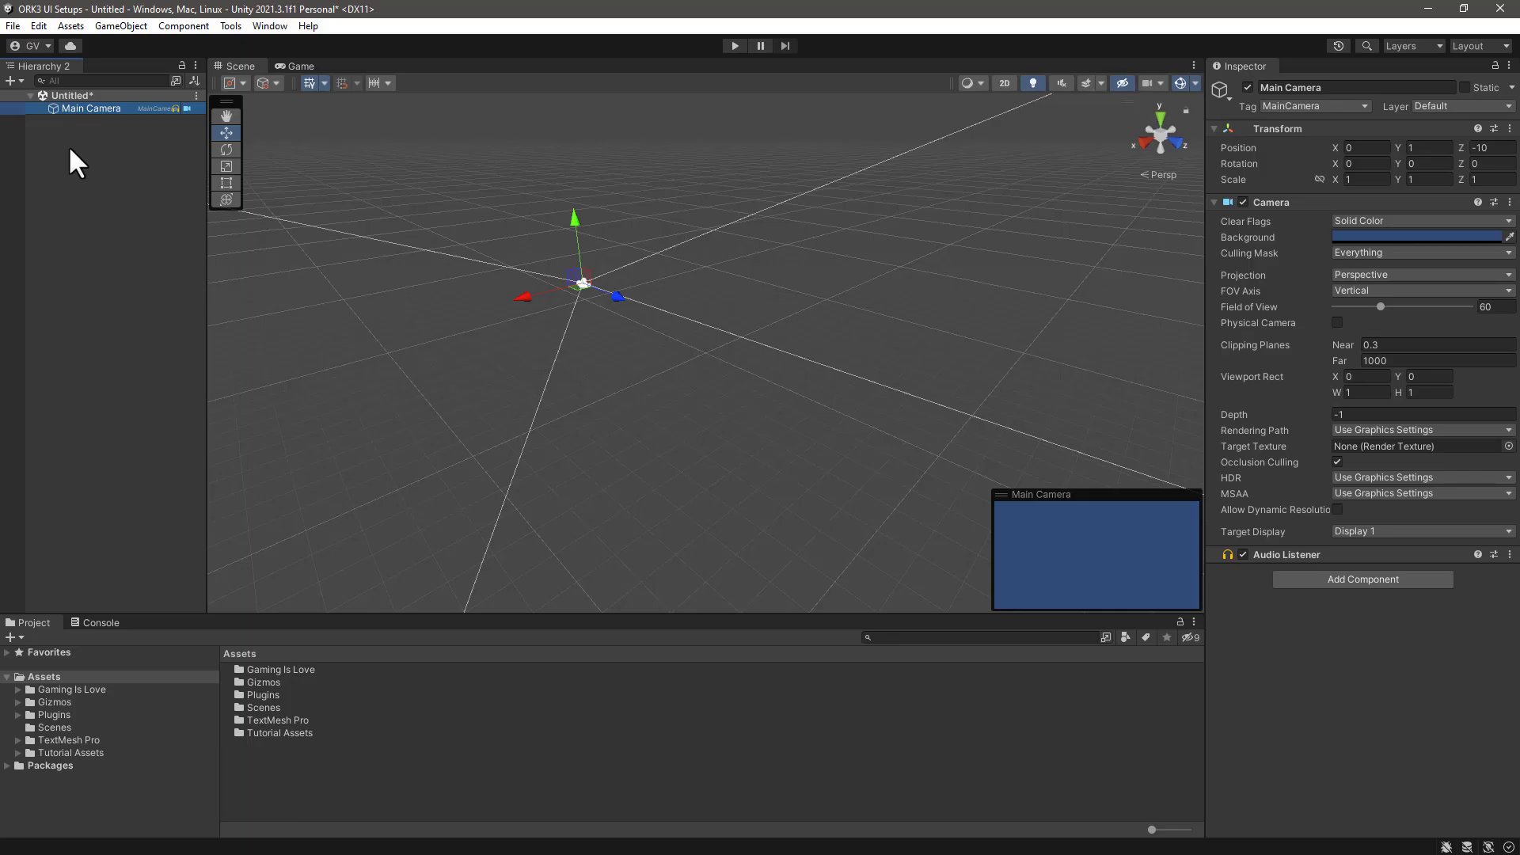
click(14, 26)
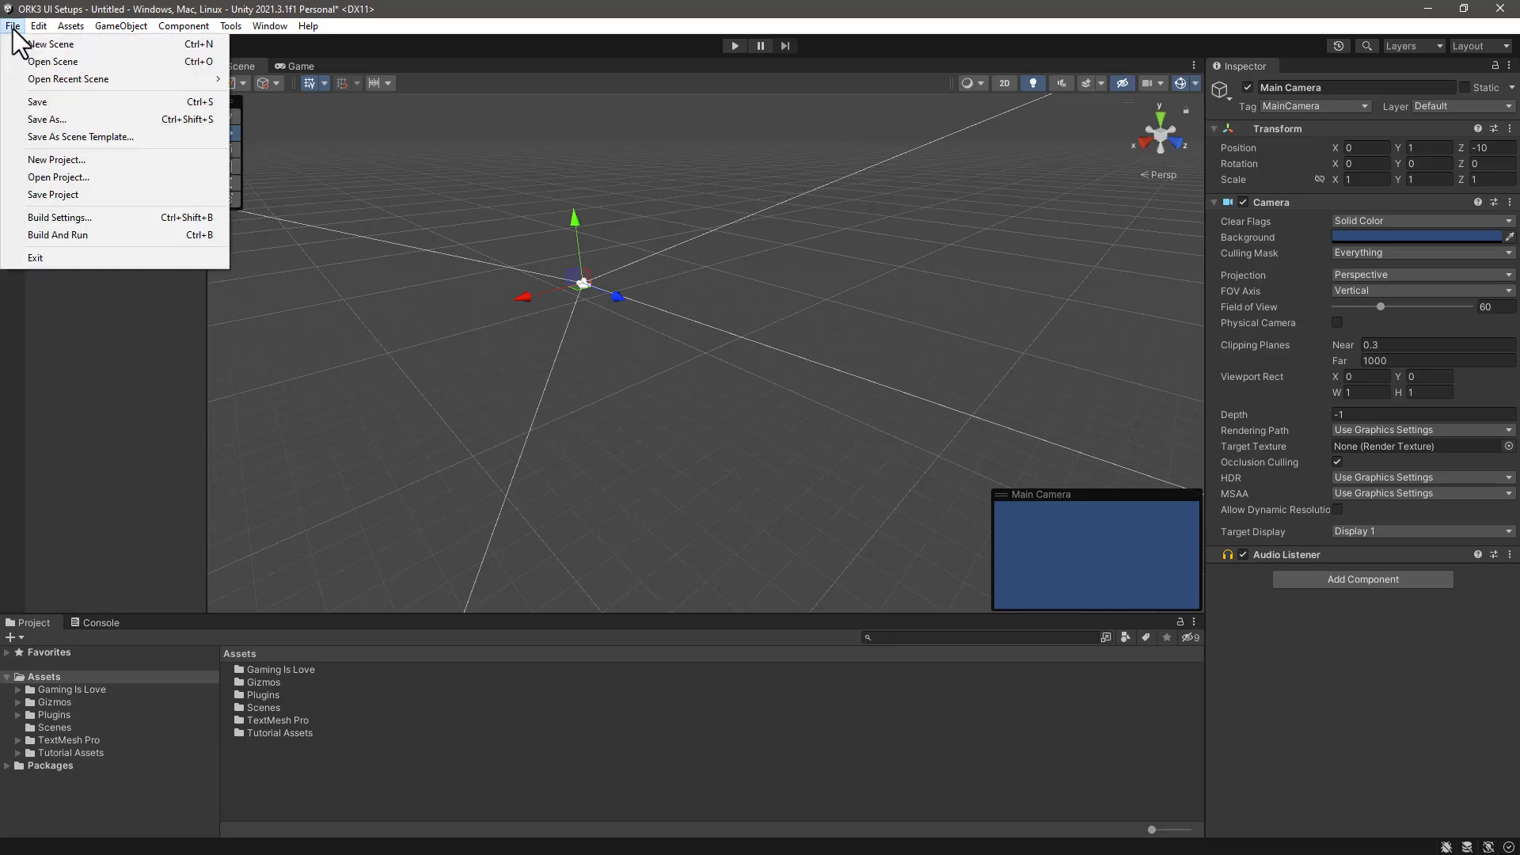
click(45, 108)
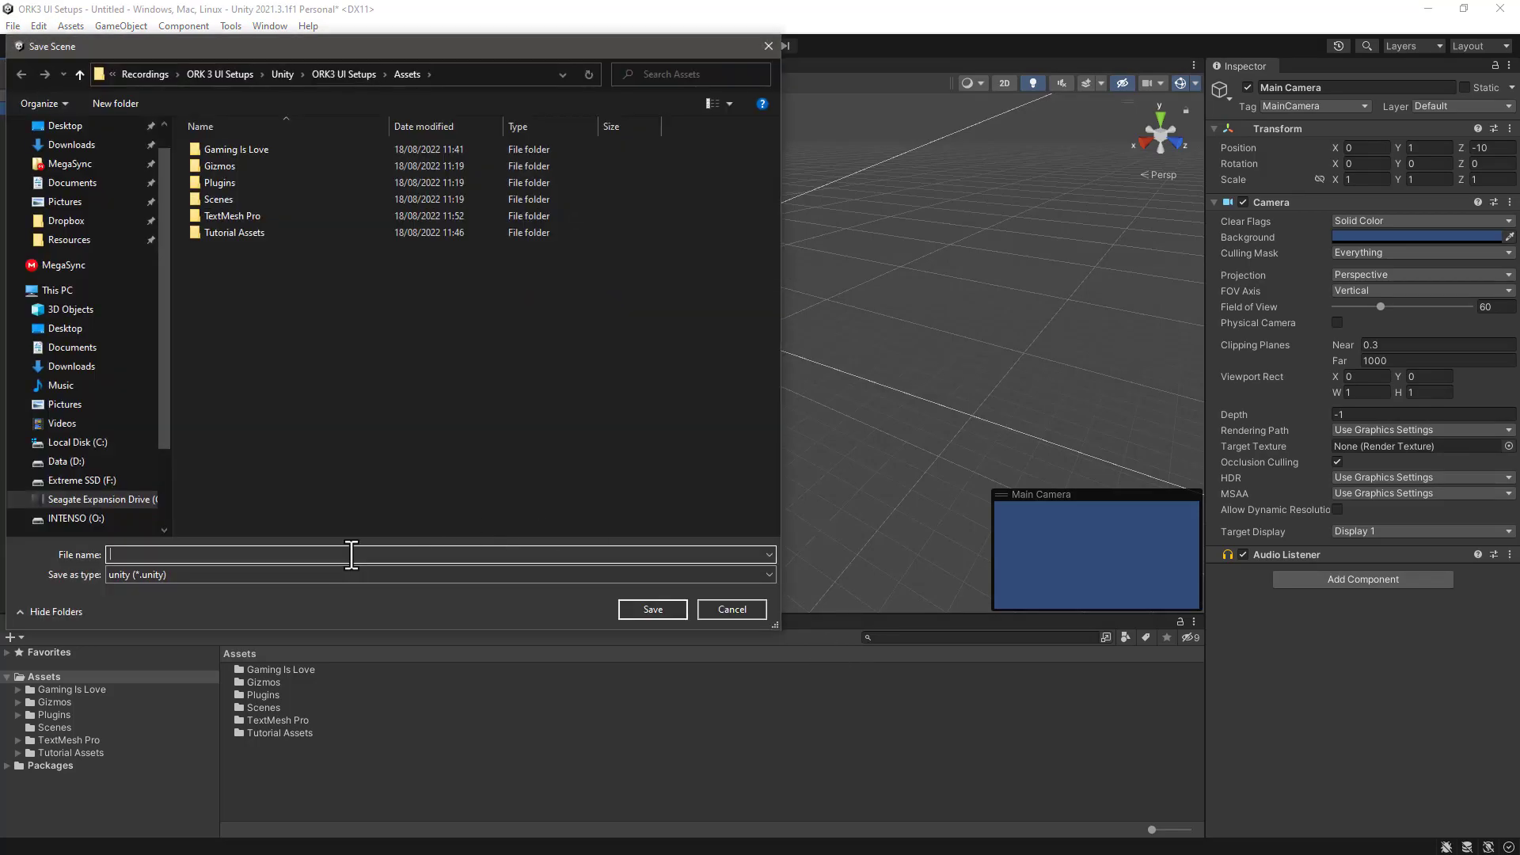
text(UI Enviroment)
double_click(210, 199)
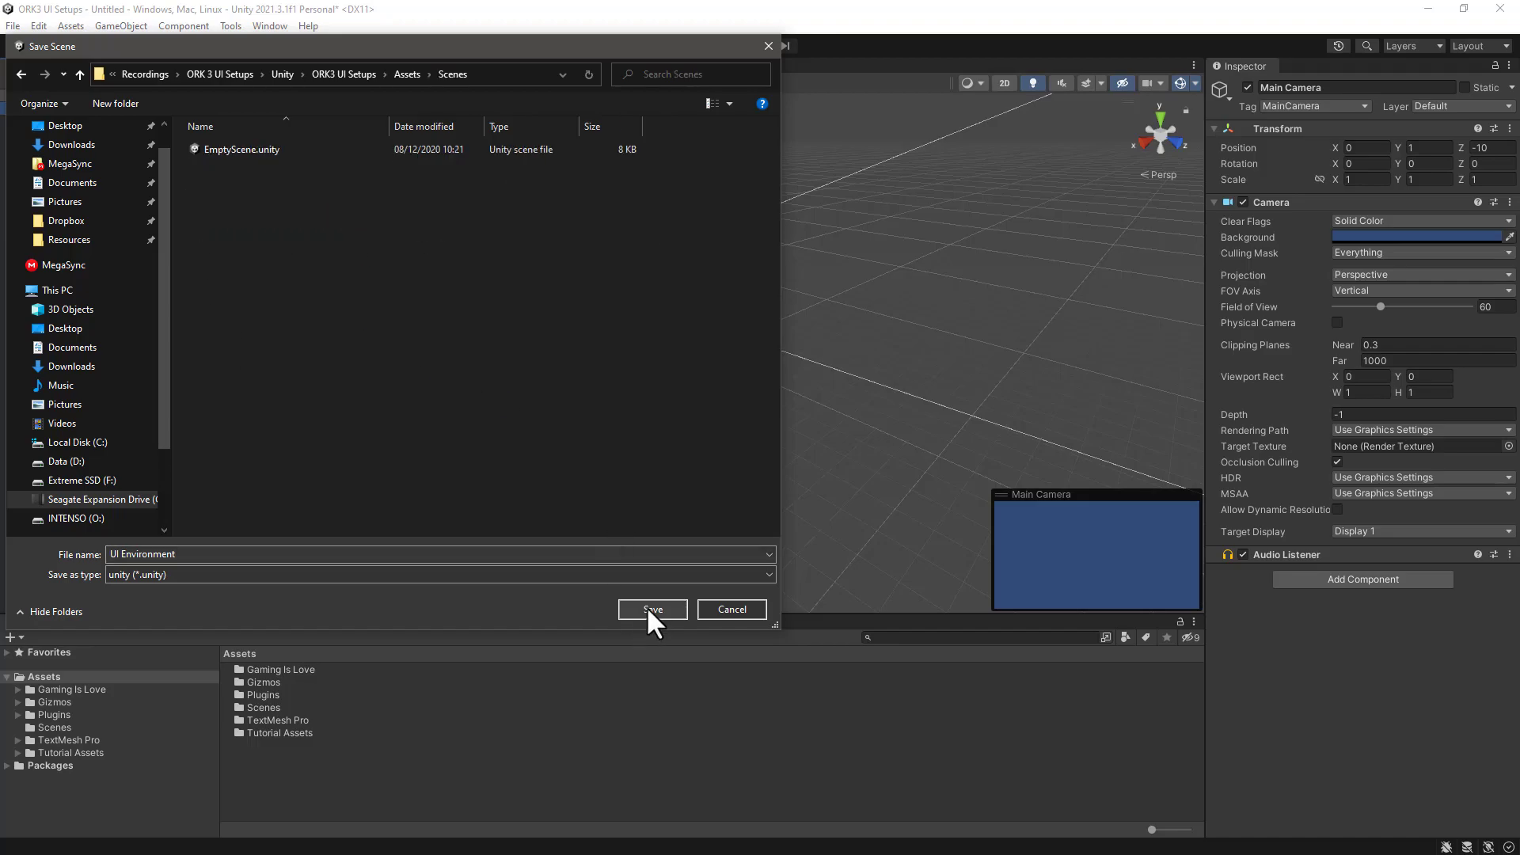
click(651, 609)
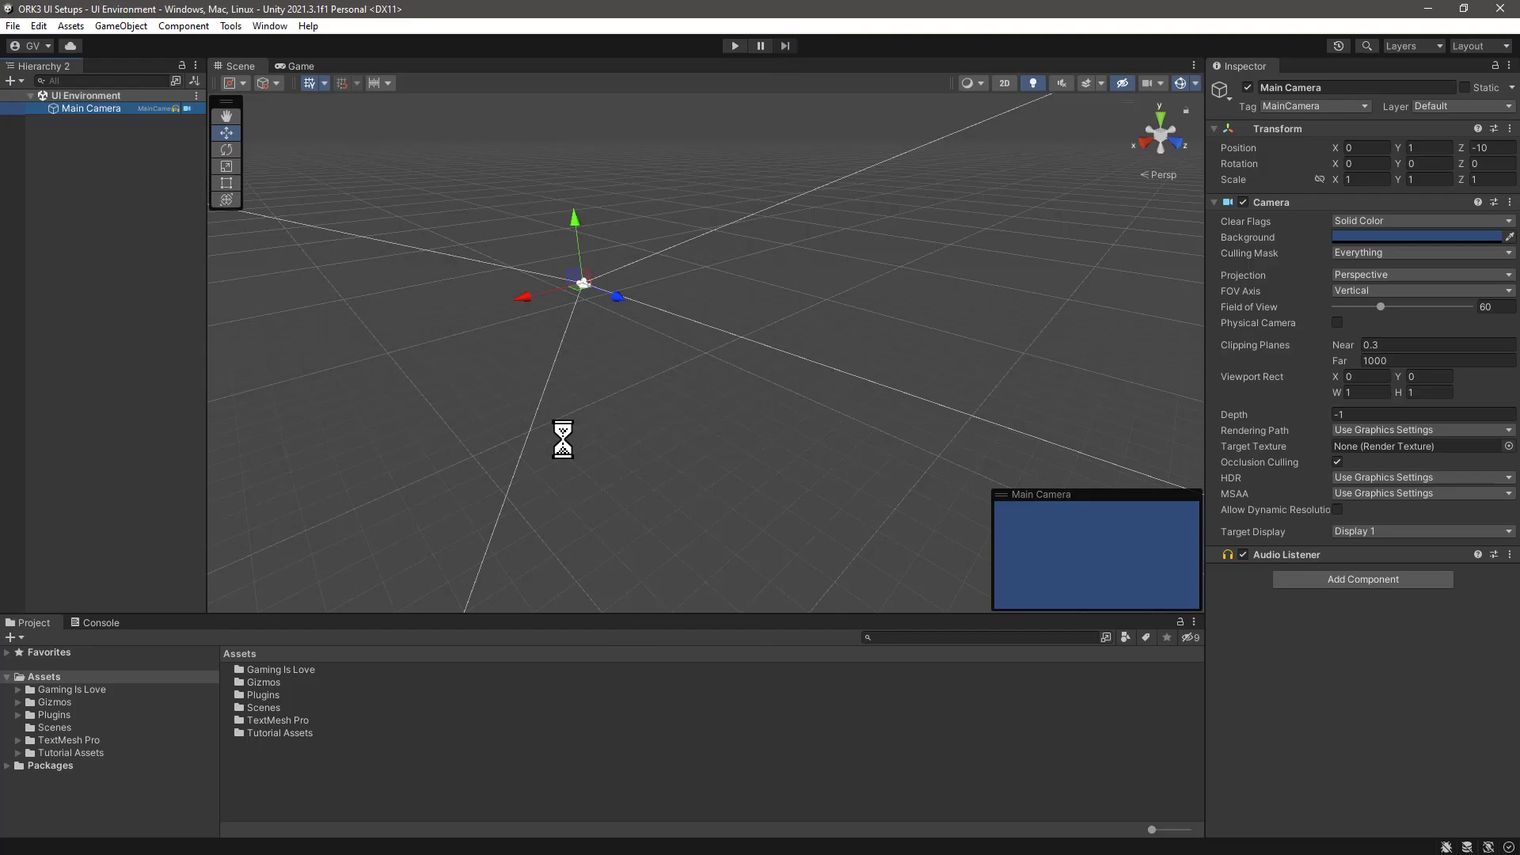
Add a Makinom UI Canvas at the root of the UI Environment scene and save the scene
click(87, 190)
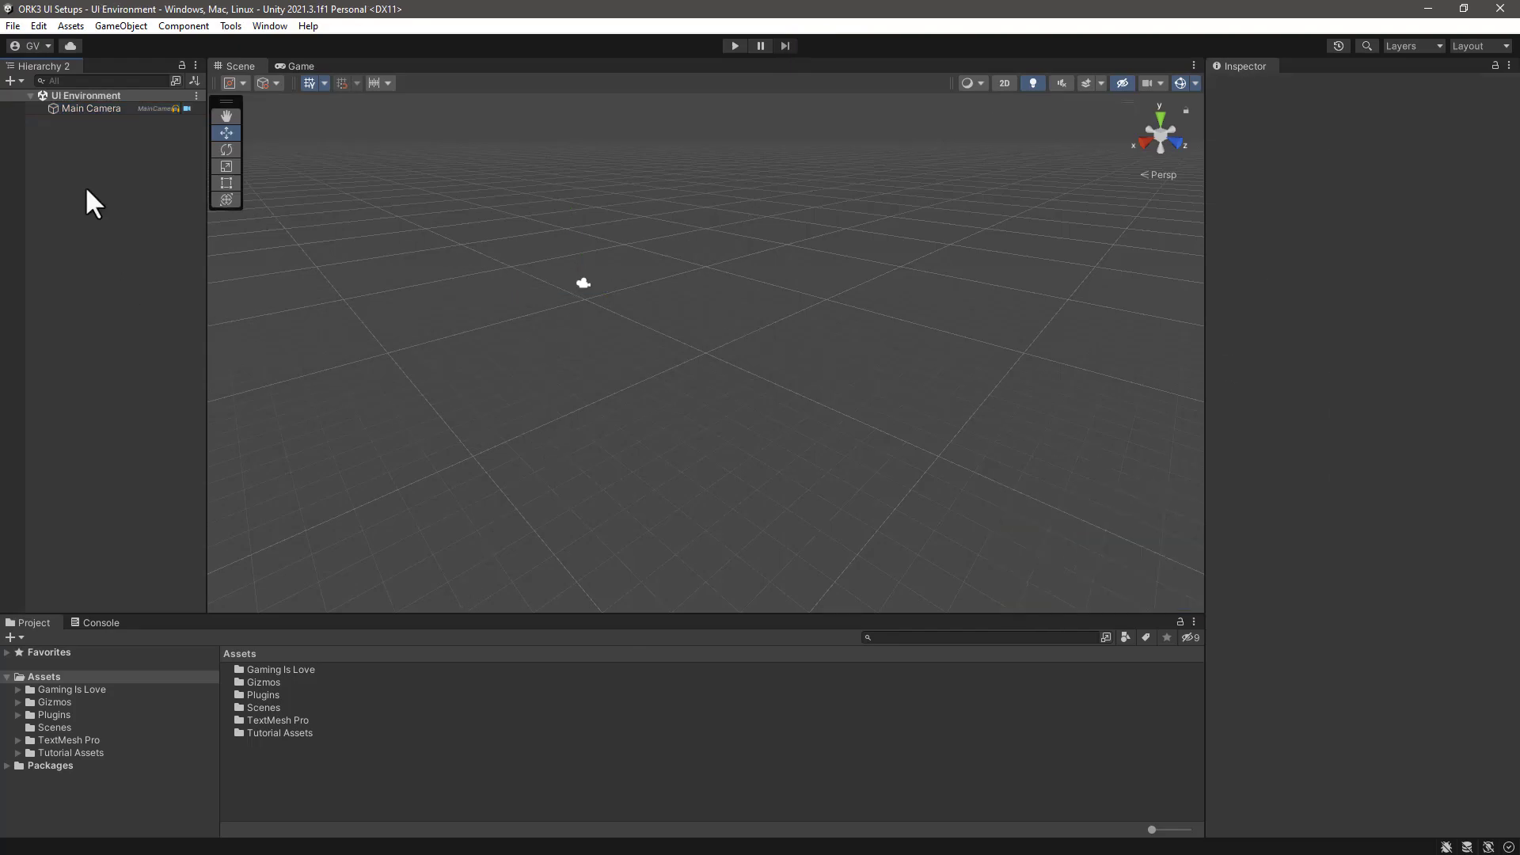
right_click(76, 137)
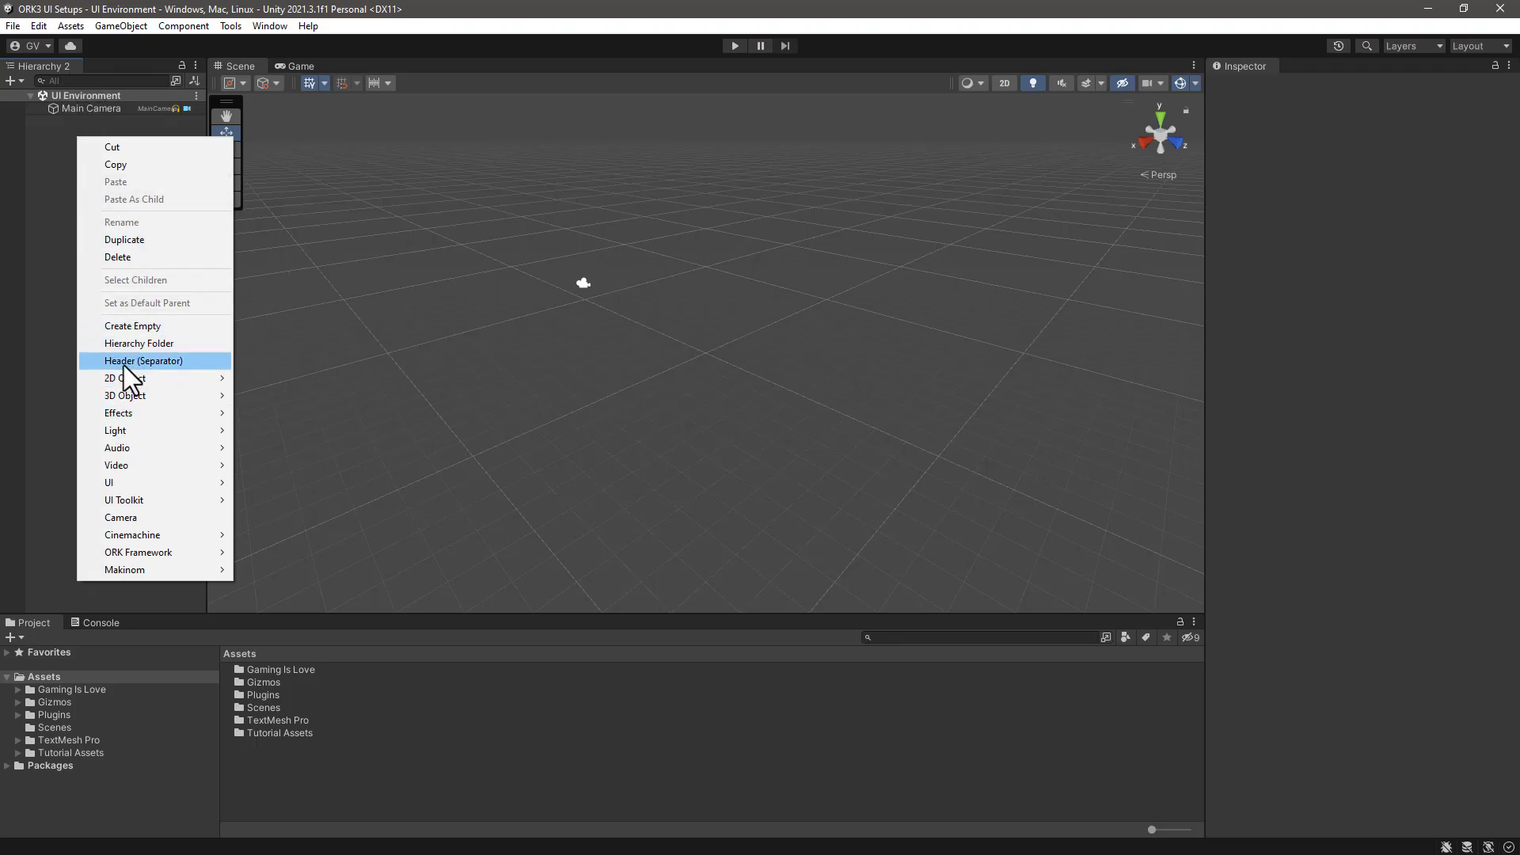
mouse_move(128, 566)
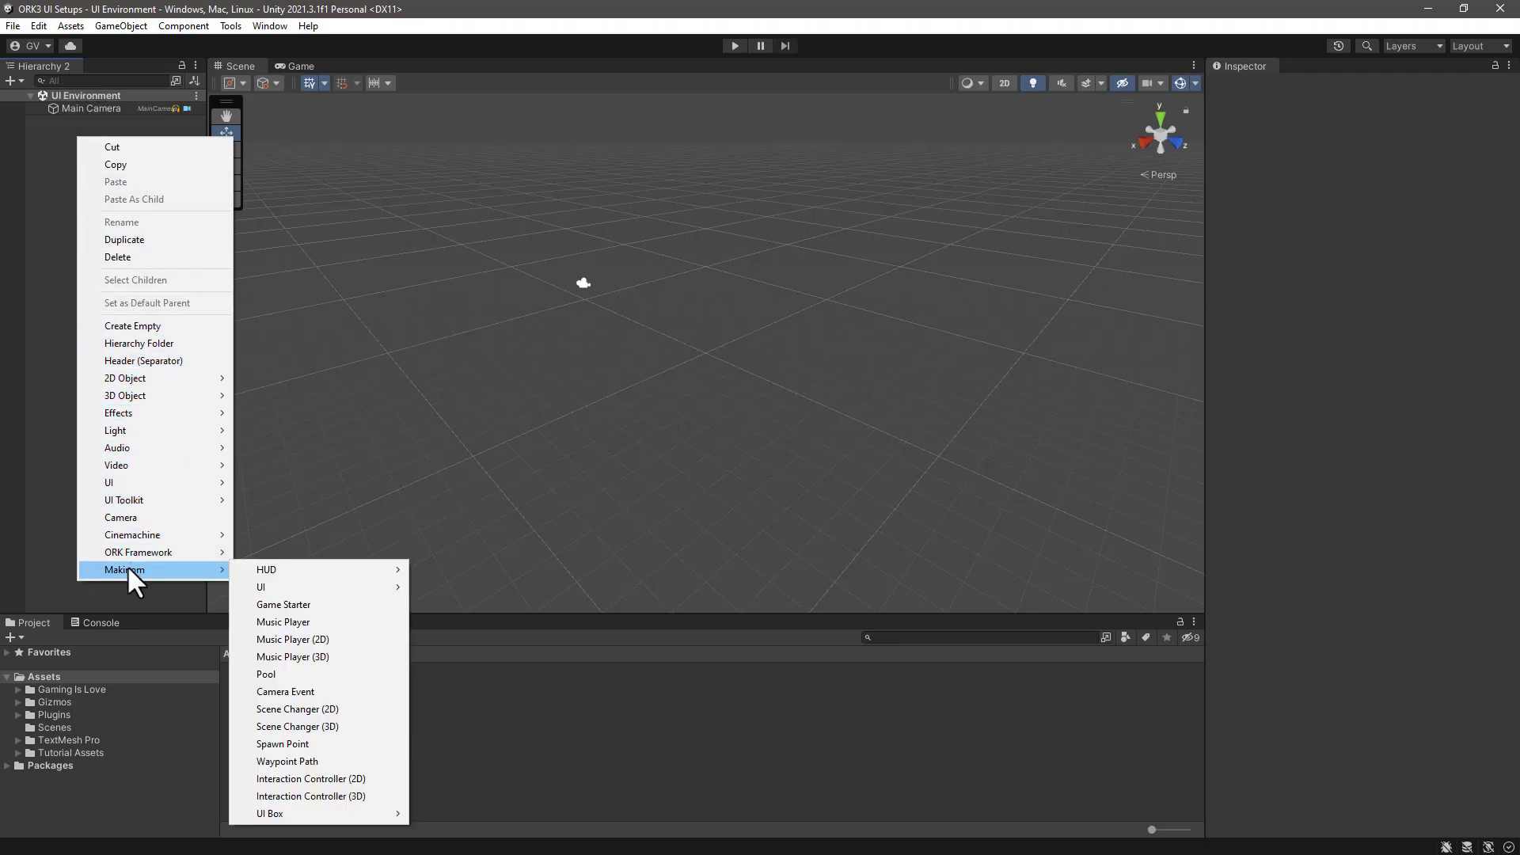
mouse_move(289, 587)
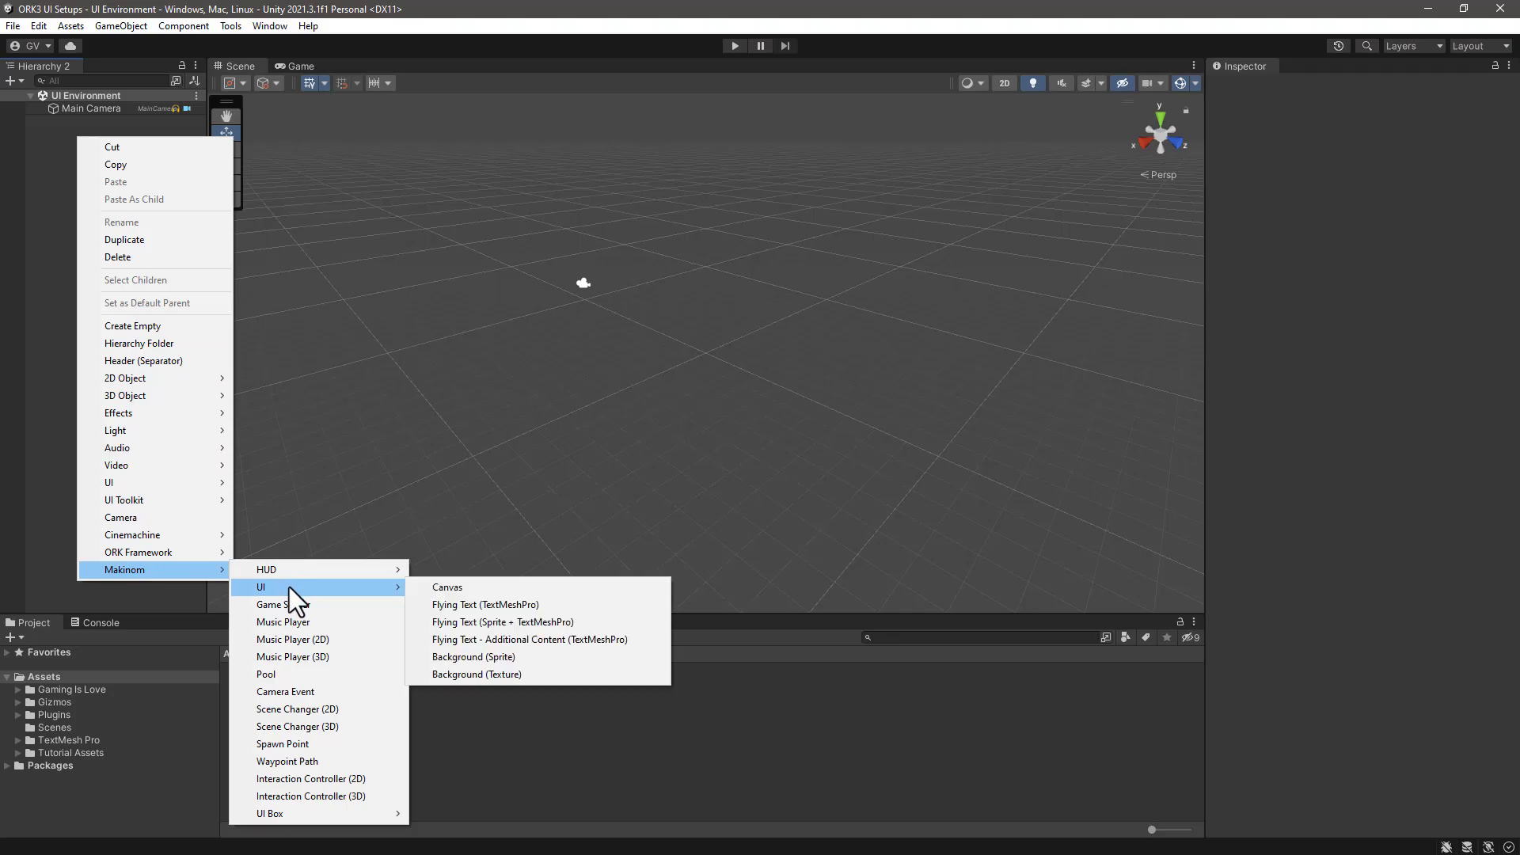
click(443, 590)
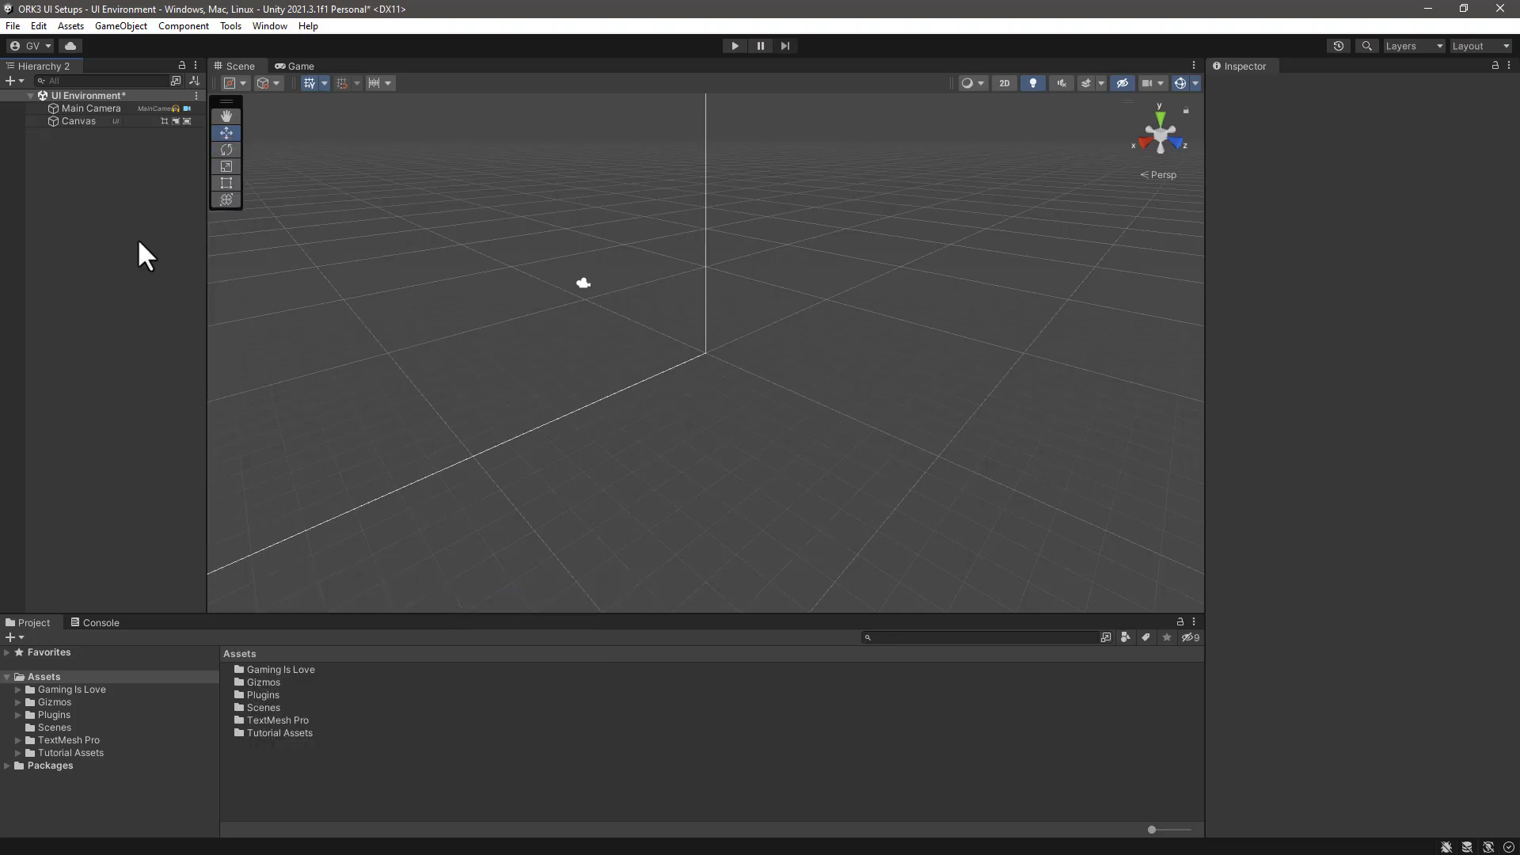
click(89, 118)
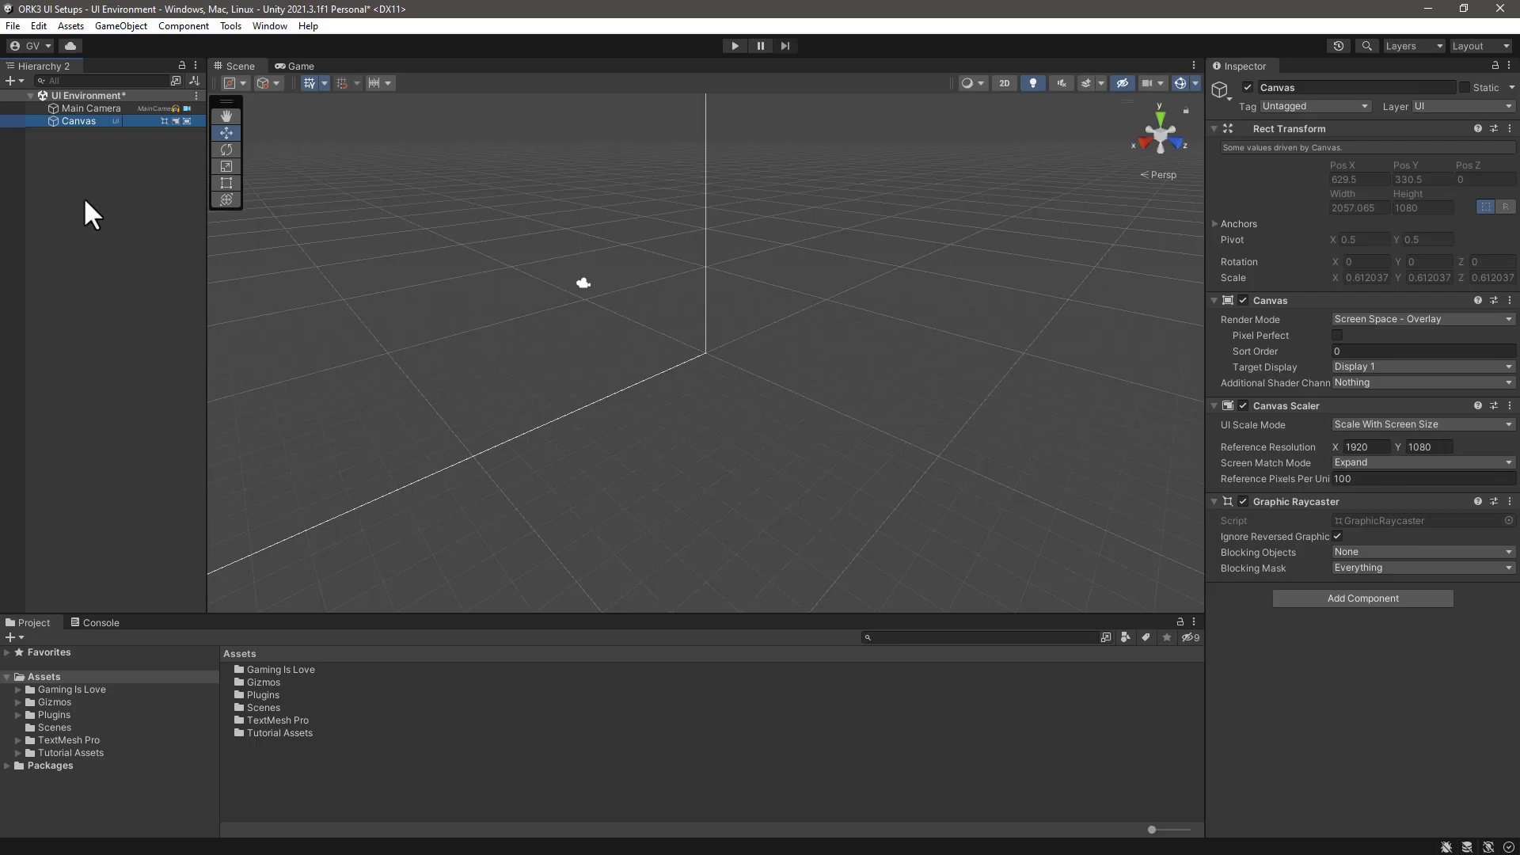
key(ctrl+s)
drag(153, 613, 152, 592)
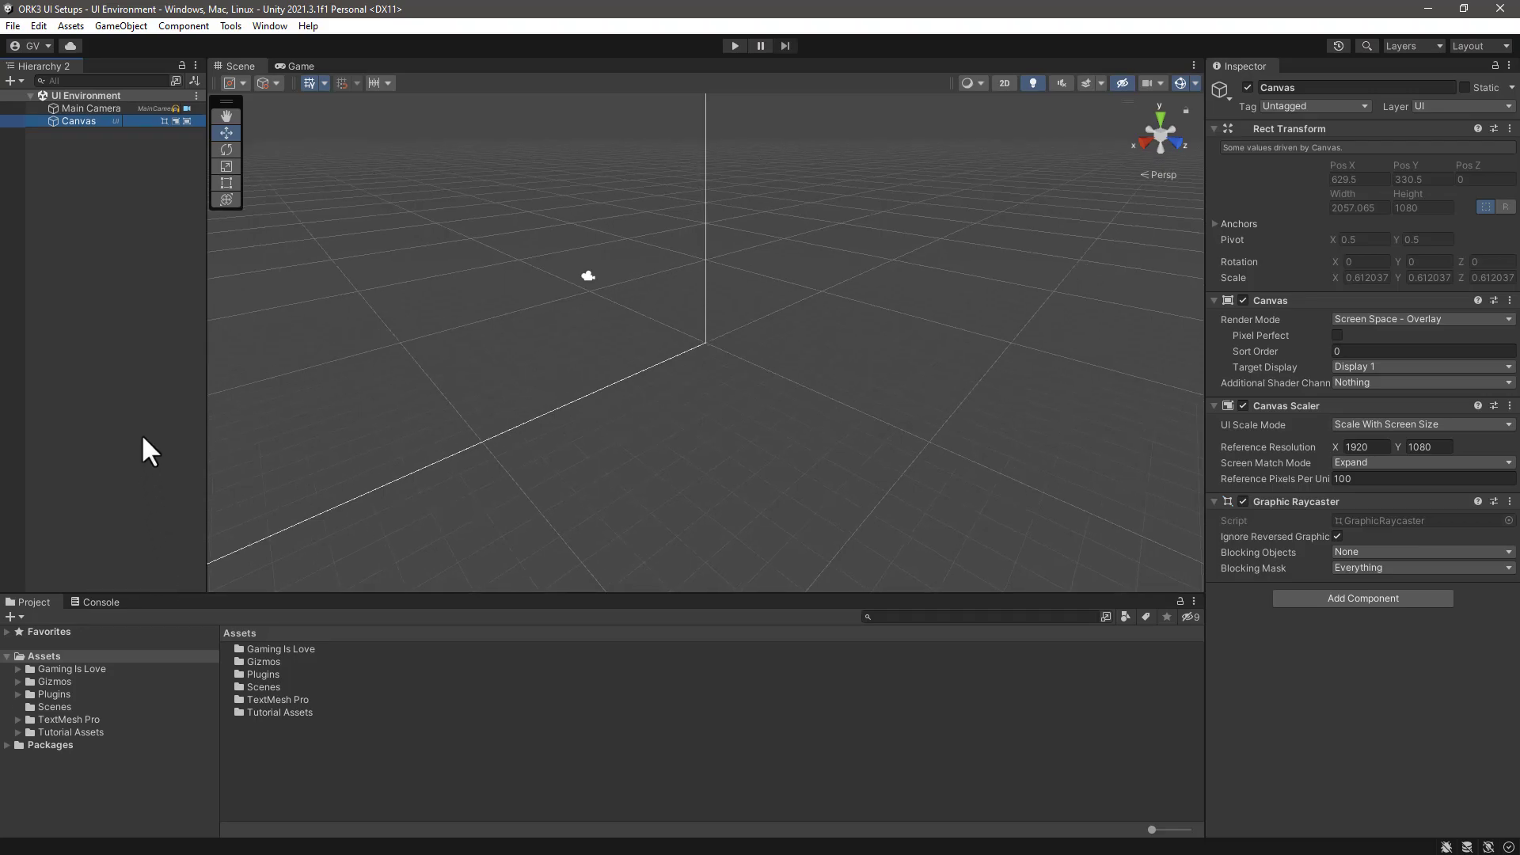
Assign the UI Environment scene as the Prefab Mode UI Environment in the Editor project settings, and close Project Settings
click(35, 26)
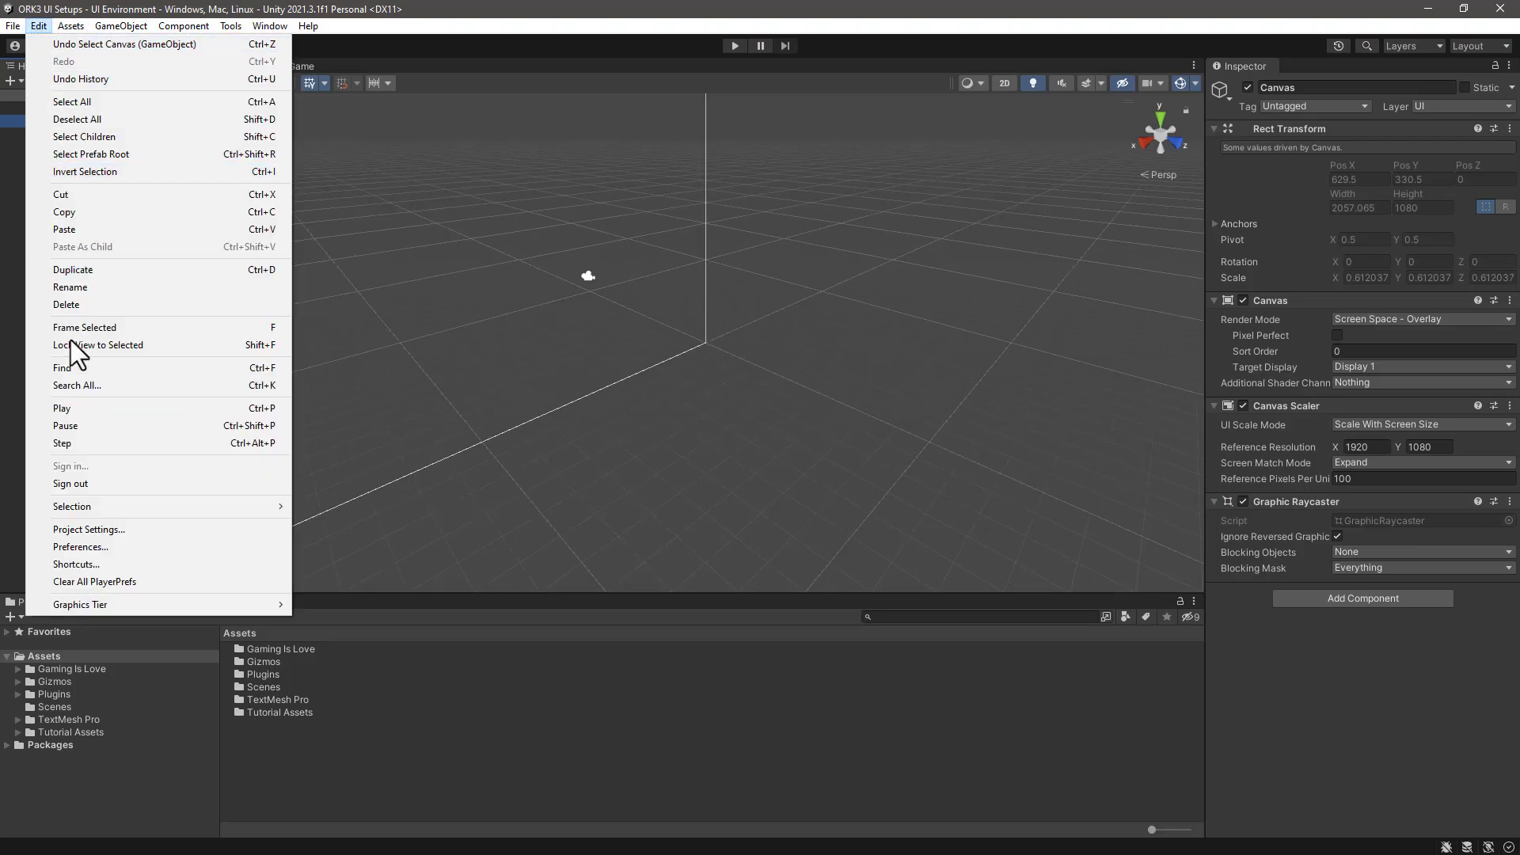
click(60, 527)
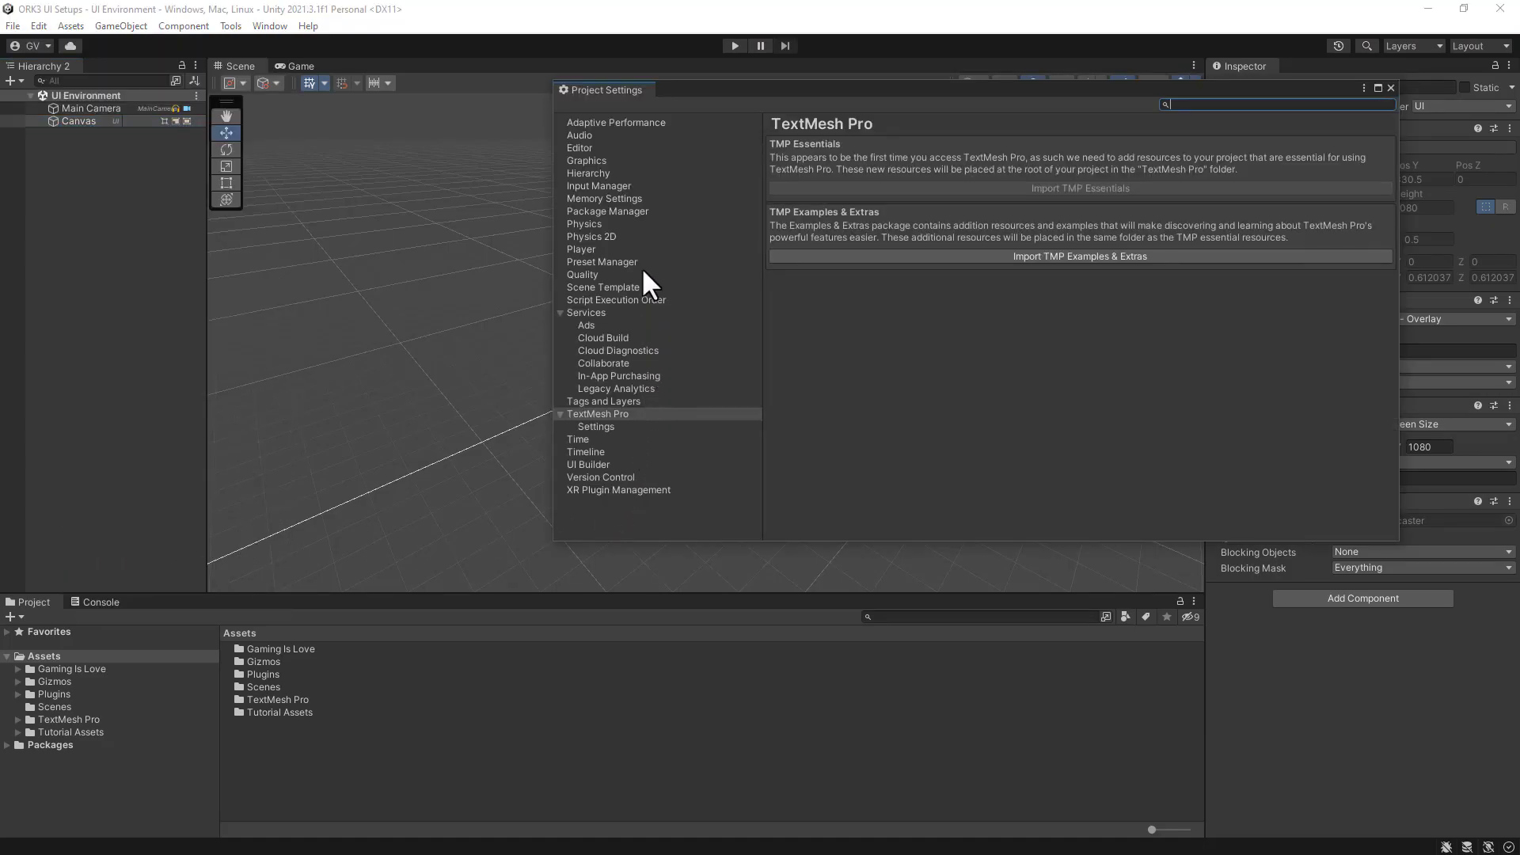
click(579, 148)
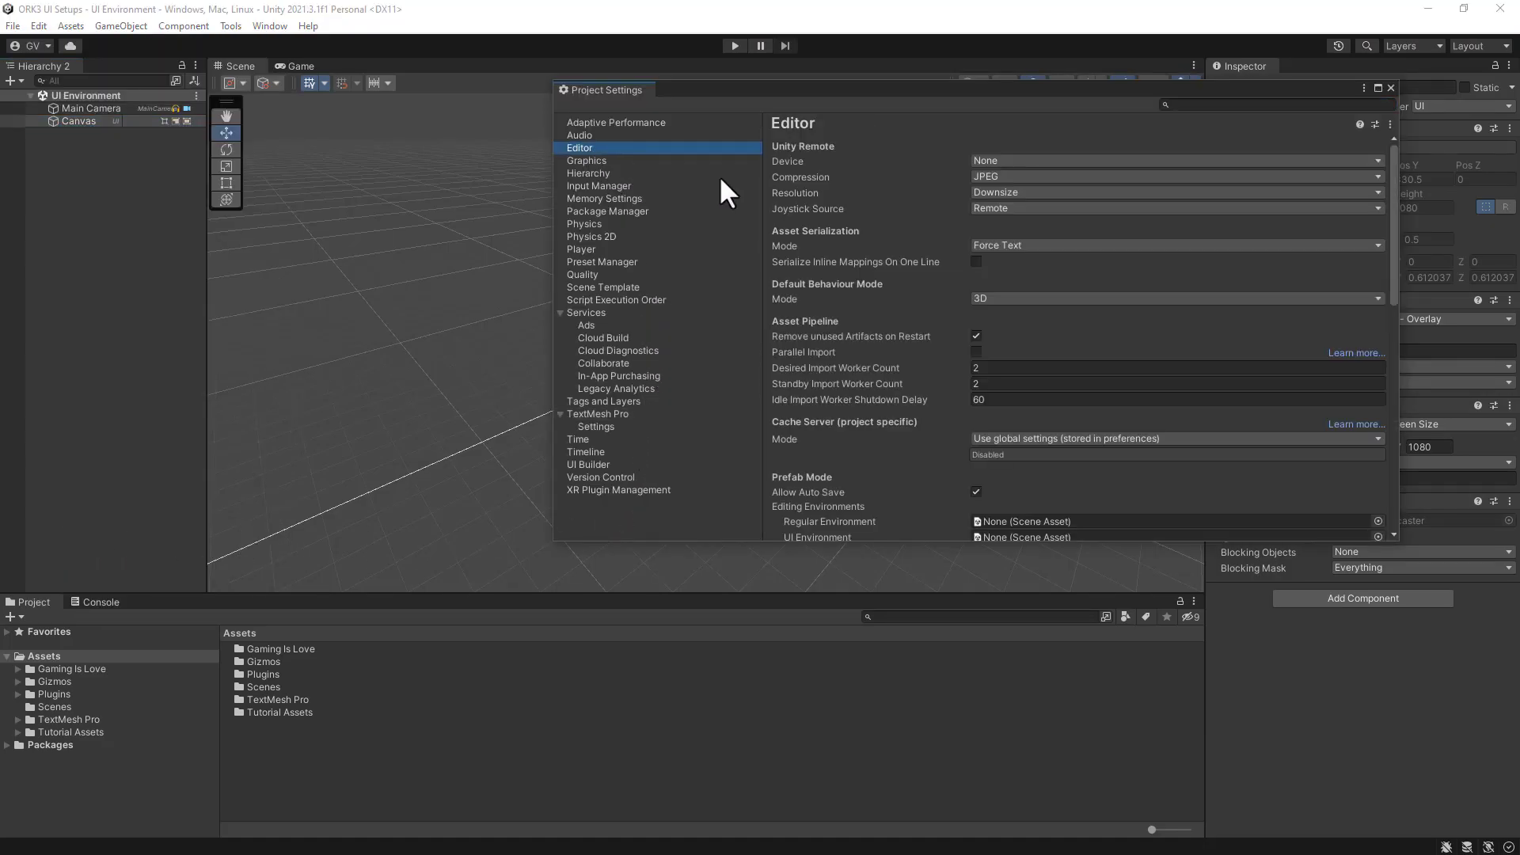
drag(1049, 542, 1035, 765)
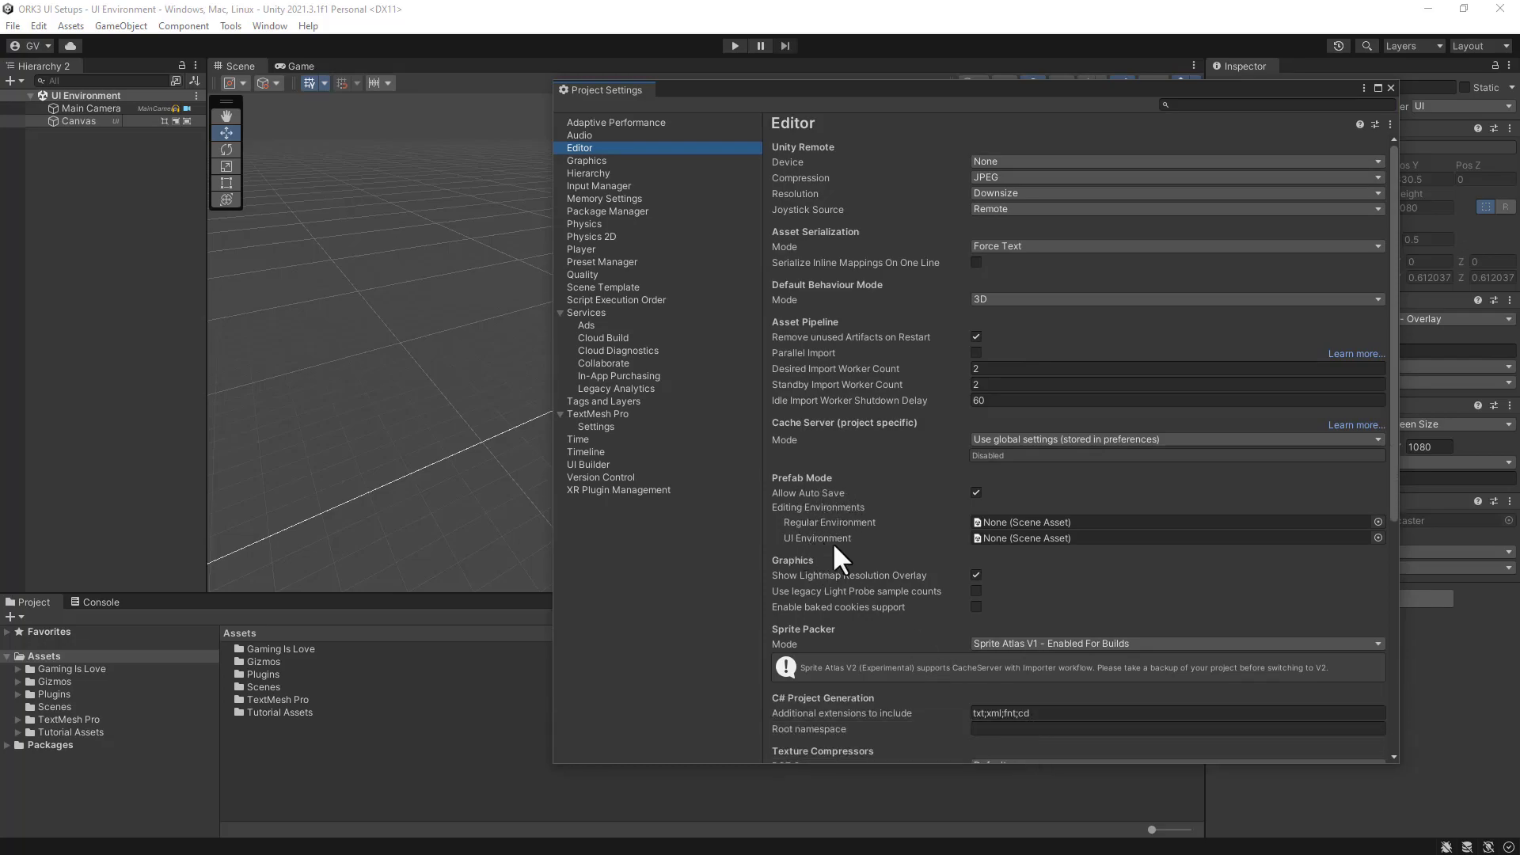
click(1377, 538)
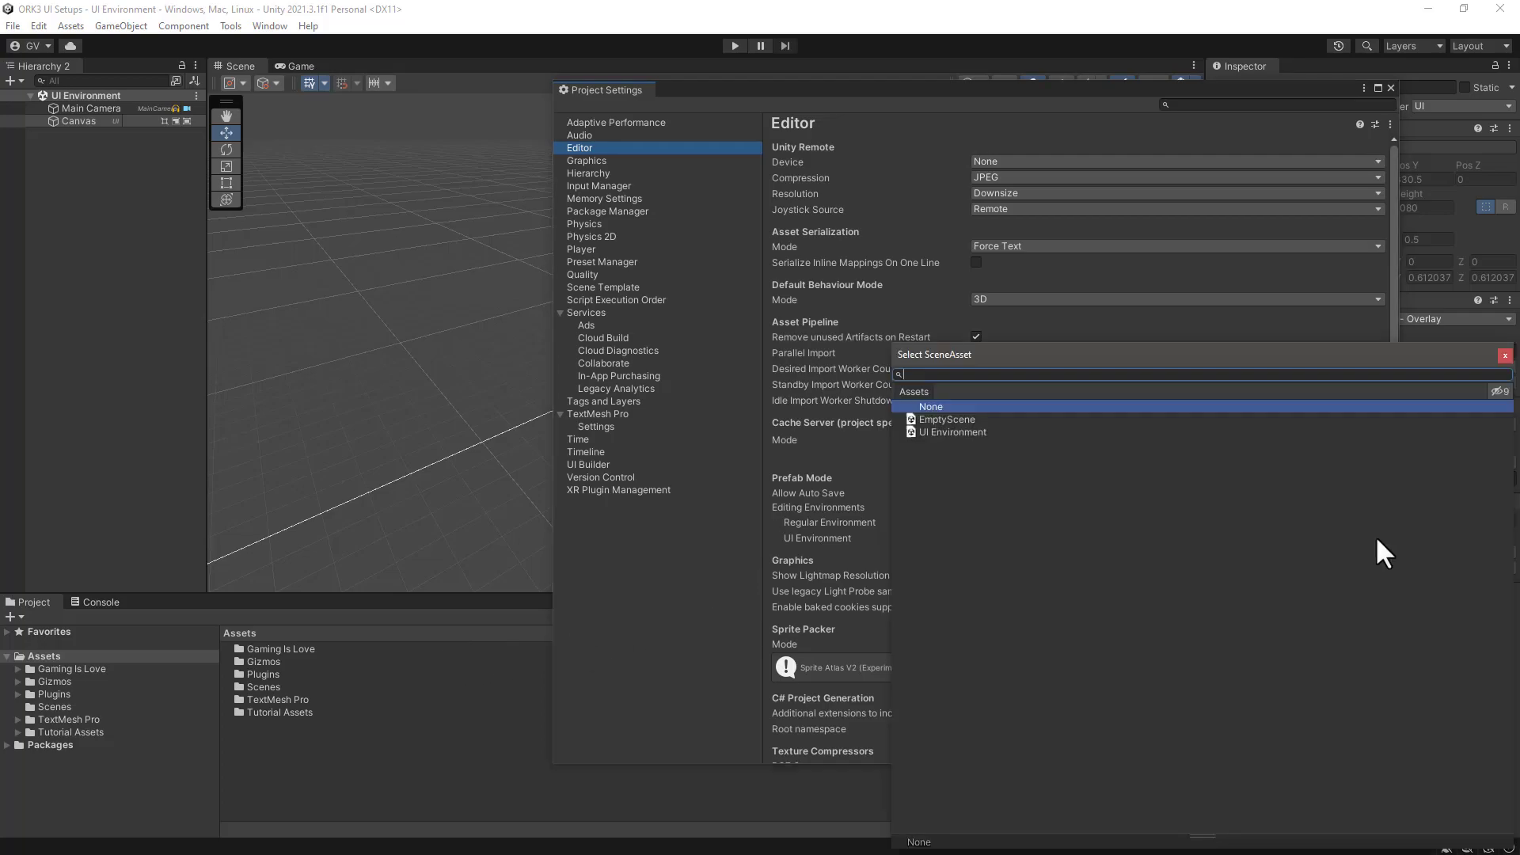
double_click(939, 429)
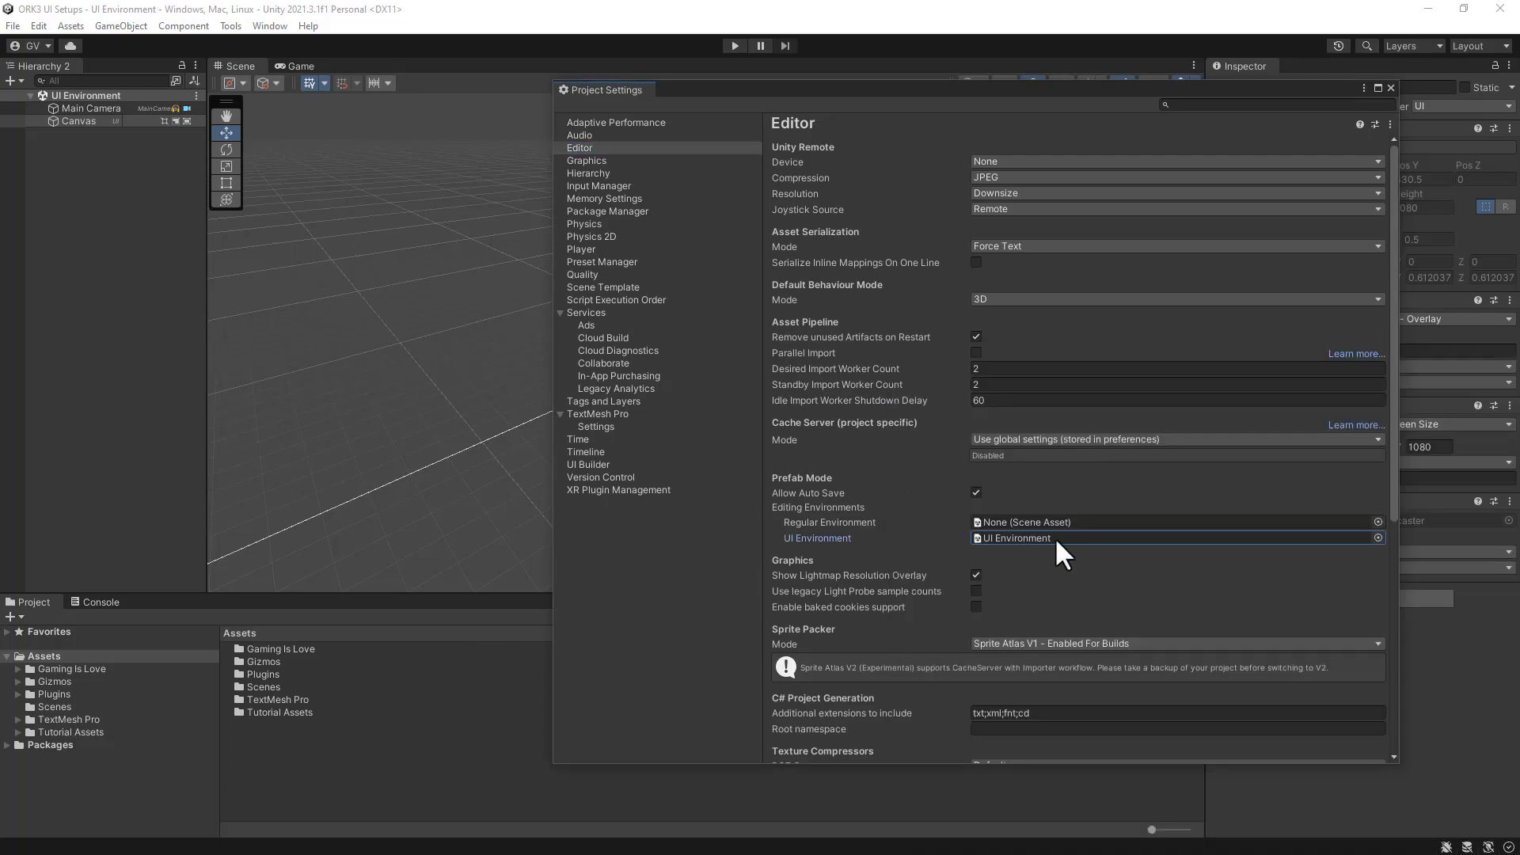
click(1390, 87)
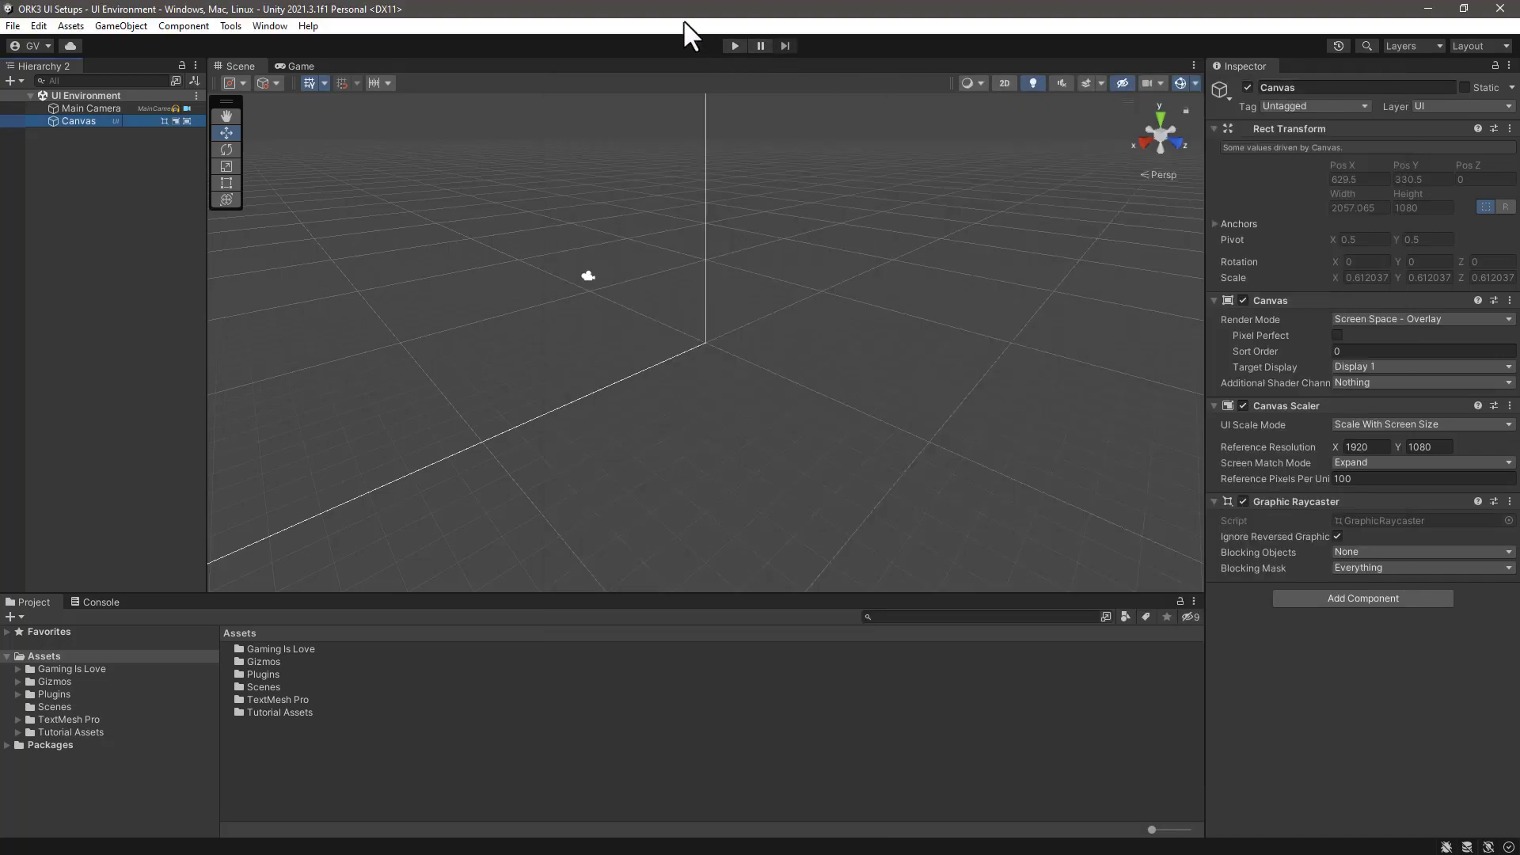